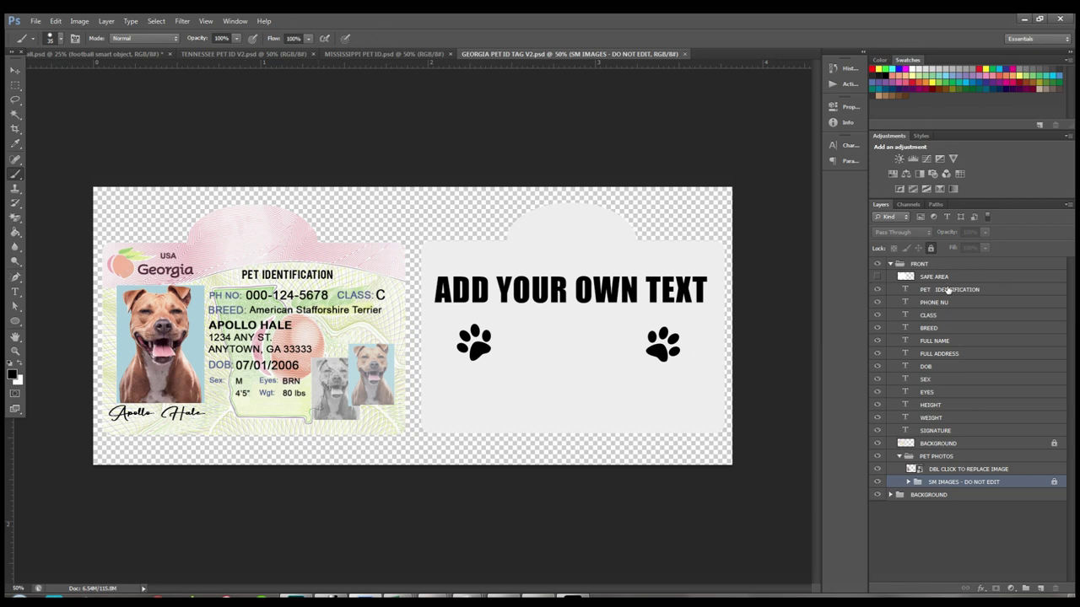
- Examine the safe area overlay, the text layers, the locked background and the pet photos group of the front design
{"action": "left_click", "coordinate": [878, 277]}
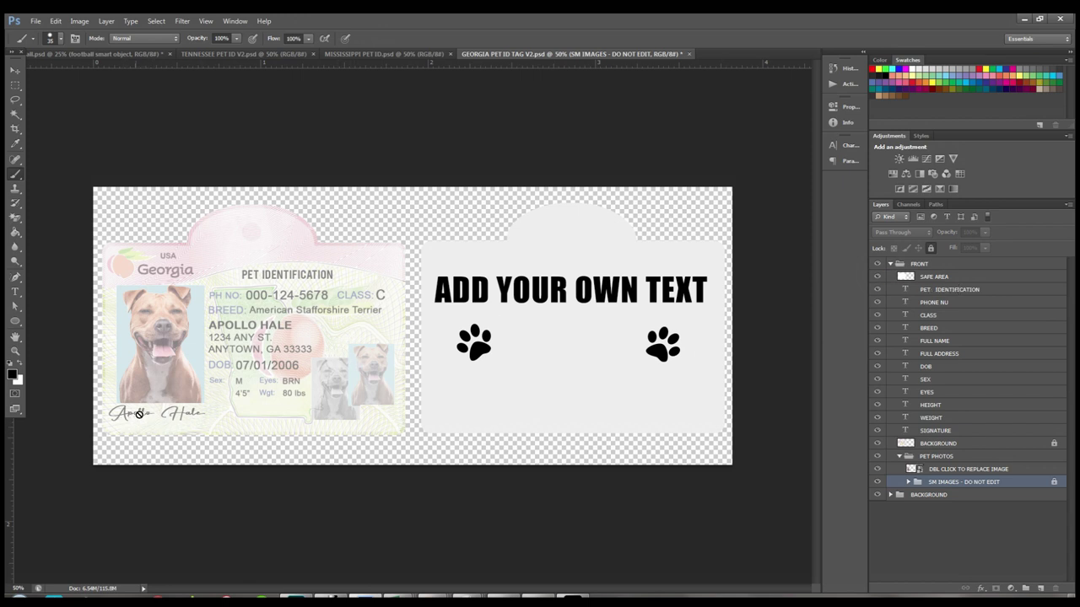
{"action": "left_click", "coordinate": [876, 278]}
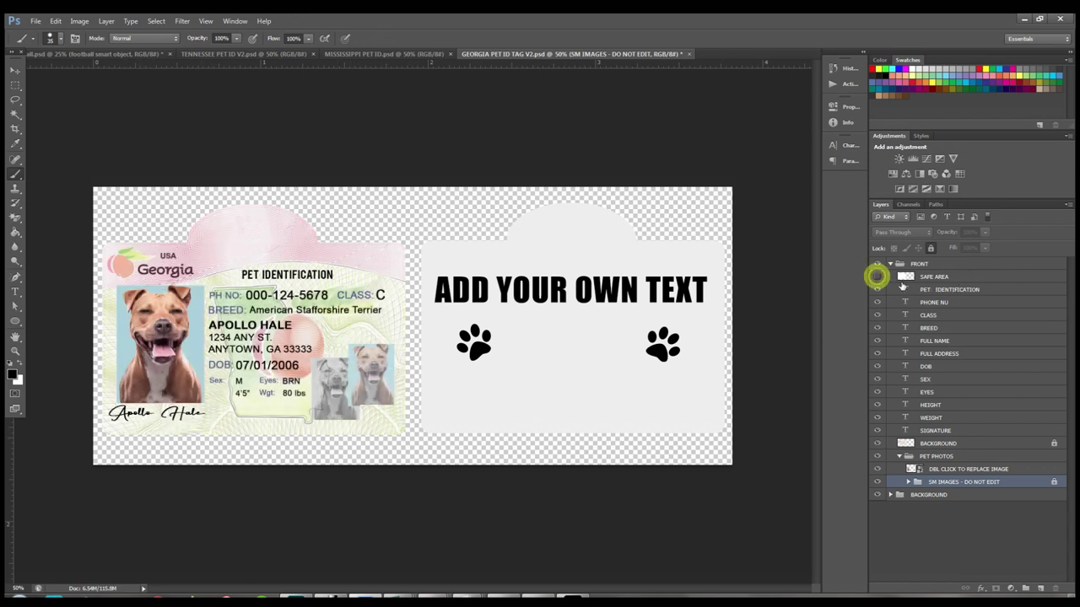
{"action": "left_click", "coordinate": [942, 292]}
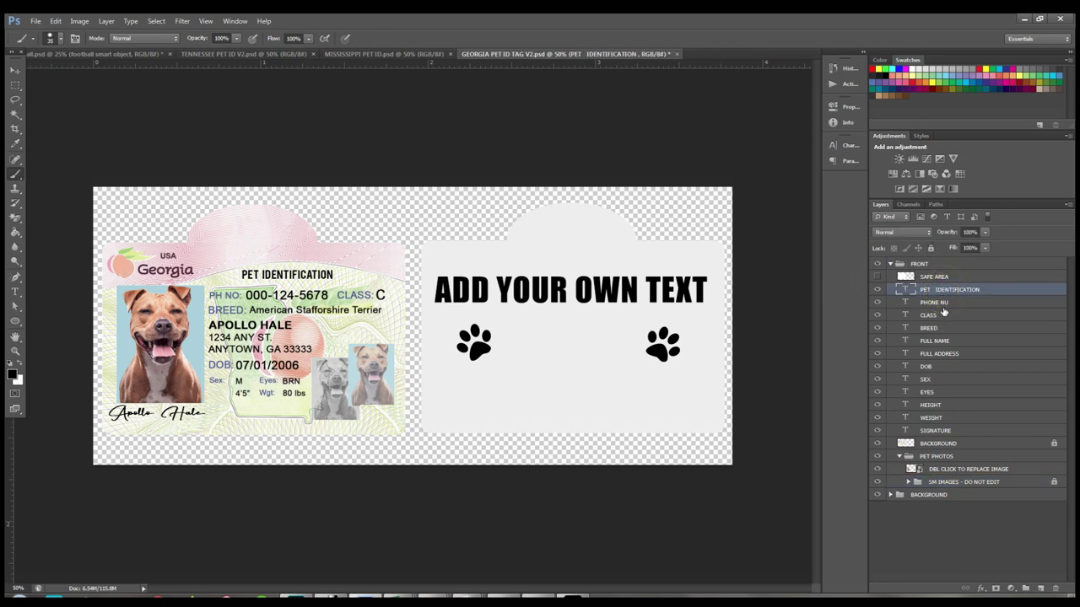
{"action": "left_click", "coordinate": [939, 304]}
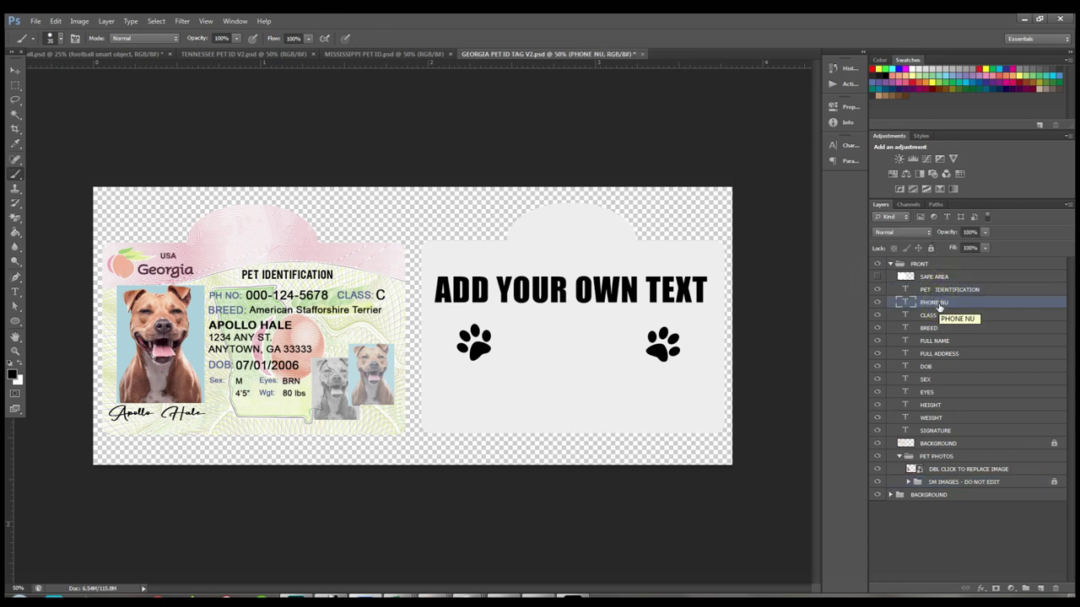
{"action": "left_click", "coordinate": [941, 315]}
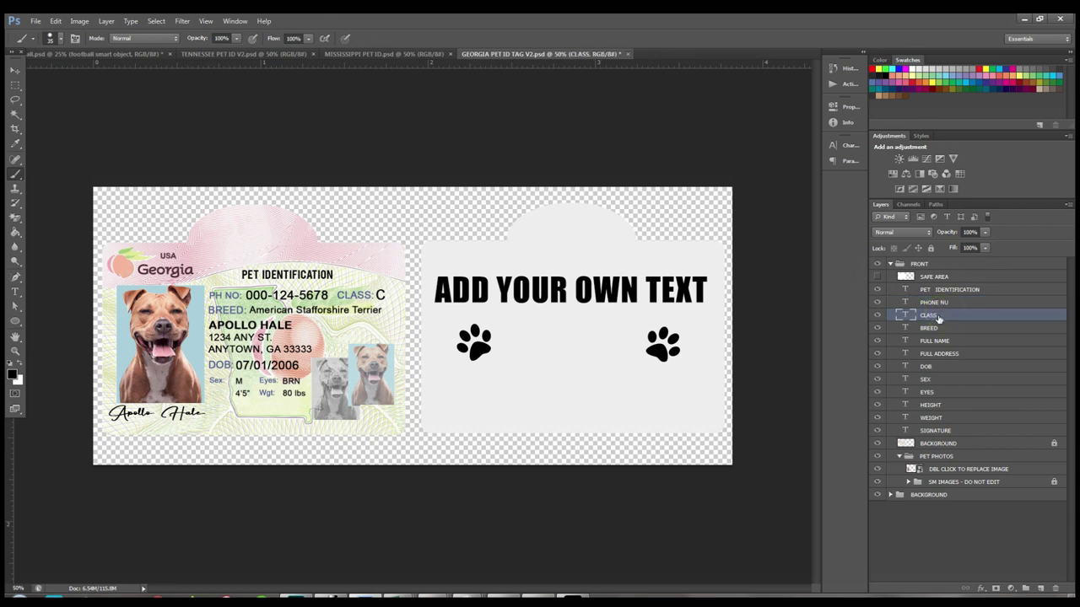
{"action": "left_click", "coordinate": [933, 328]}
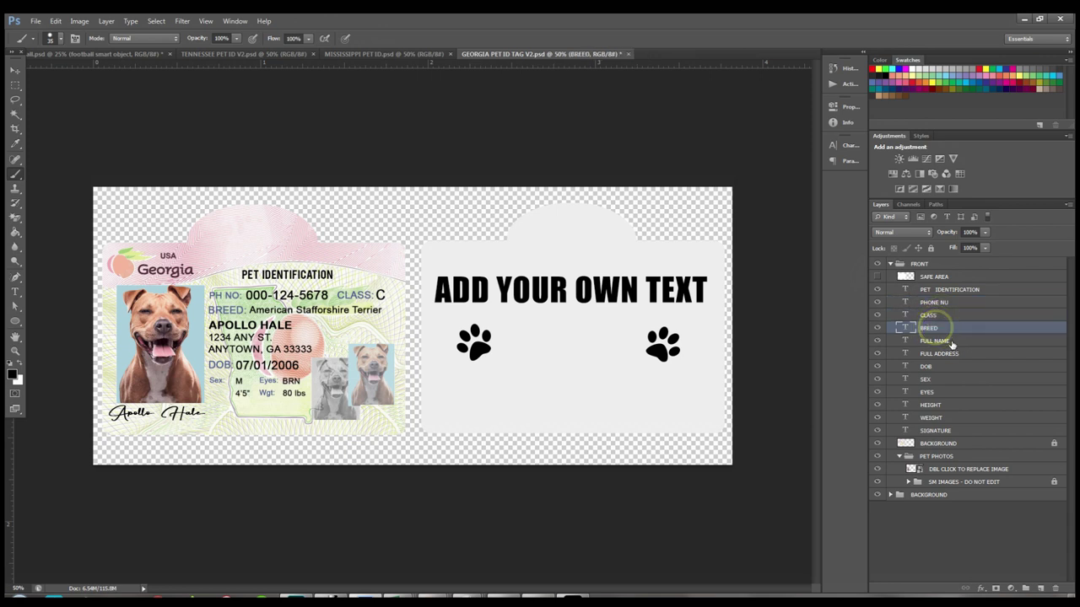
{"action": "left_click", "coordinate": [938, 340]}
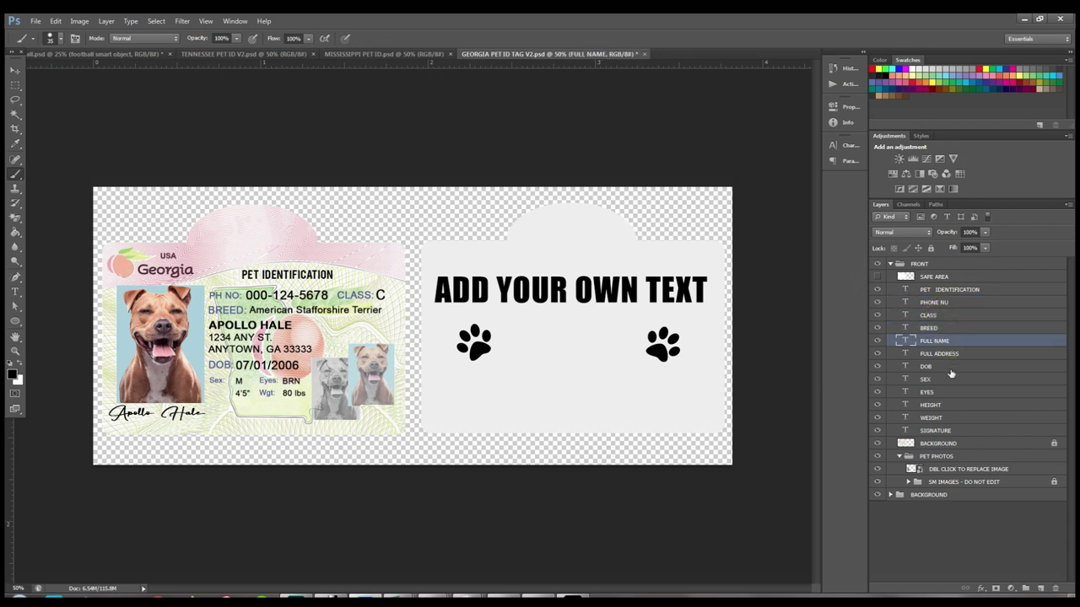
{"action": "left_click", "coordinate": [933, 443]}
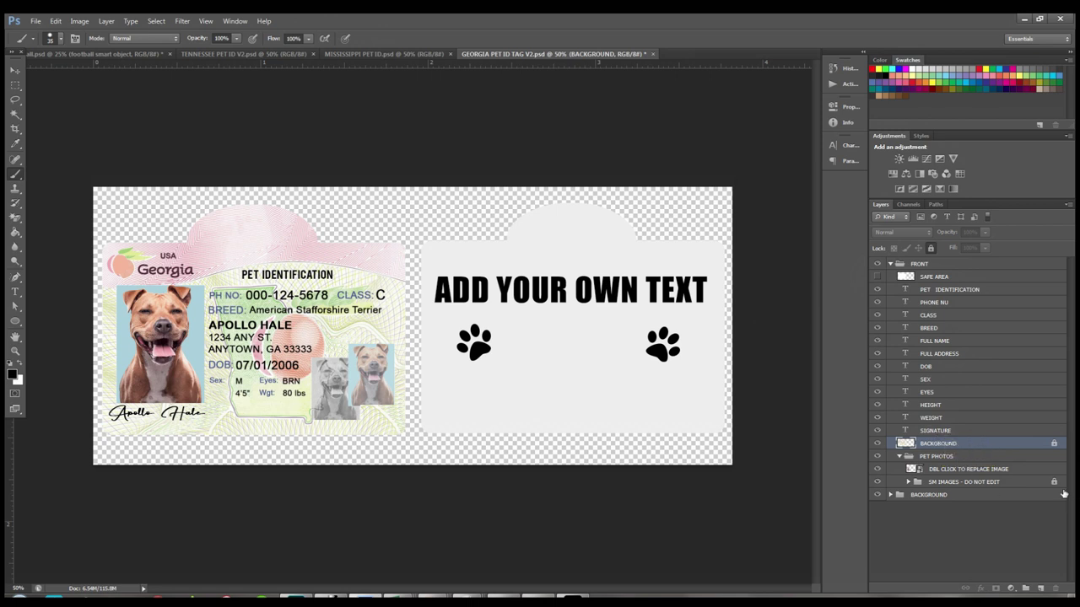
{"action": "left_click", "coordinate": [898, 456]}
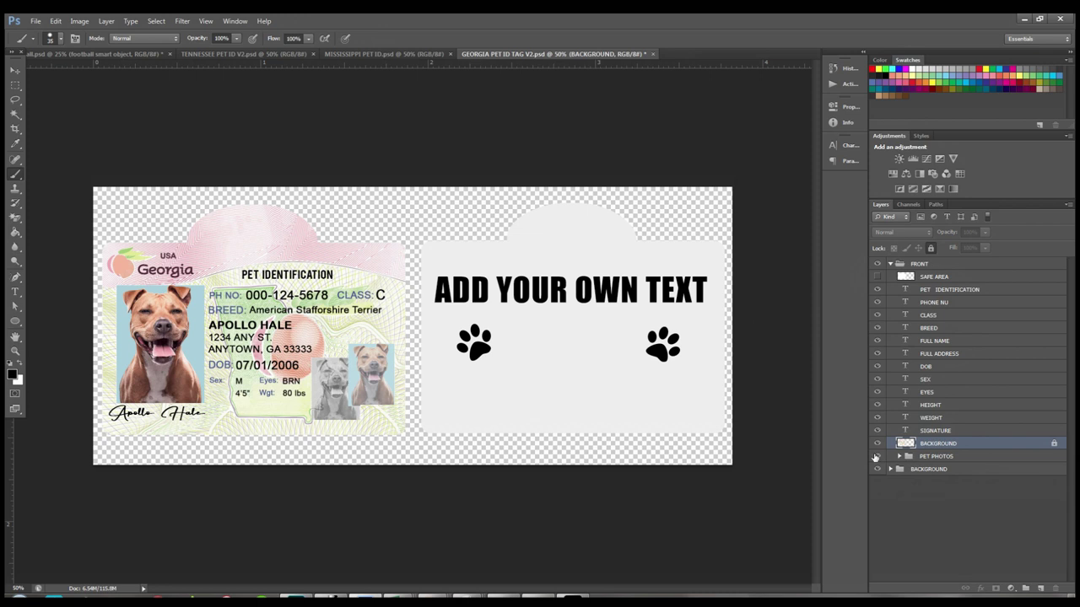
{"action": "left_click", "coordinate": [899, 455]}
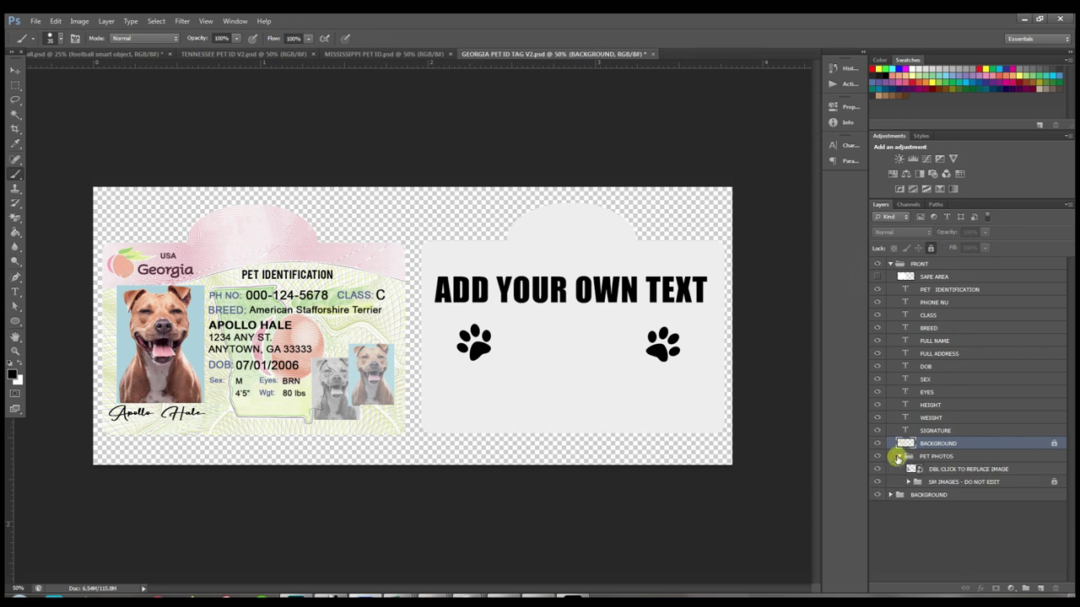
- Open the contents of the DBL CLICK TO REPLACE IMAGE smart object in the pet photos group
{"action": "left_click", "coordinate": [950, 473]}
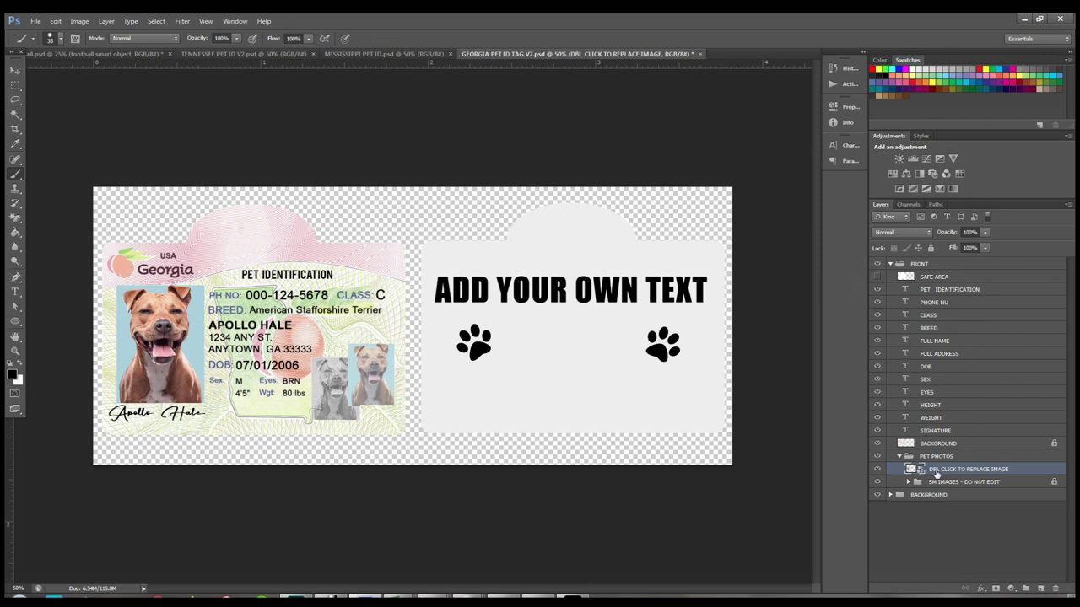
{"action": "double_click", "coordinate": [919, 474]}
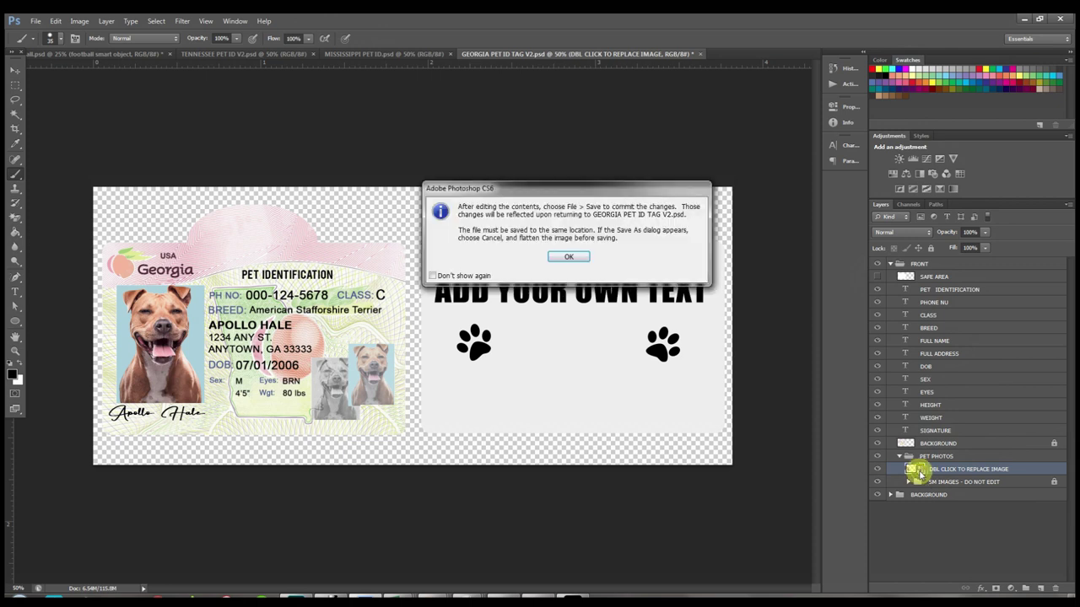
{"action": "left_click", "coordinate": [570, 253]}
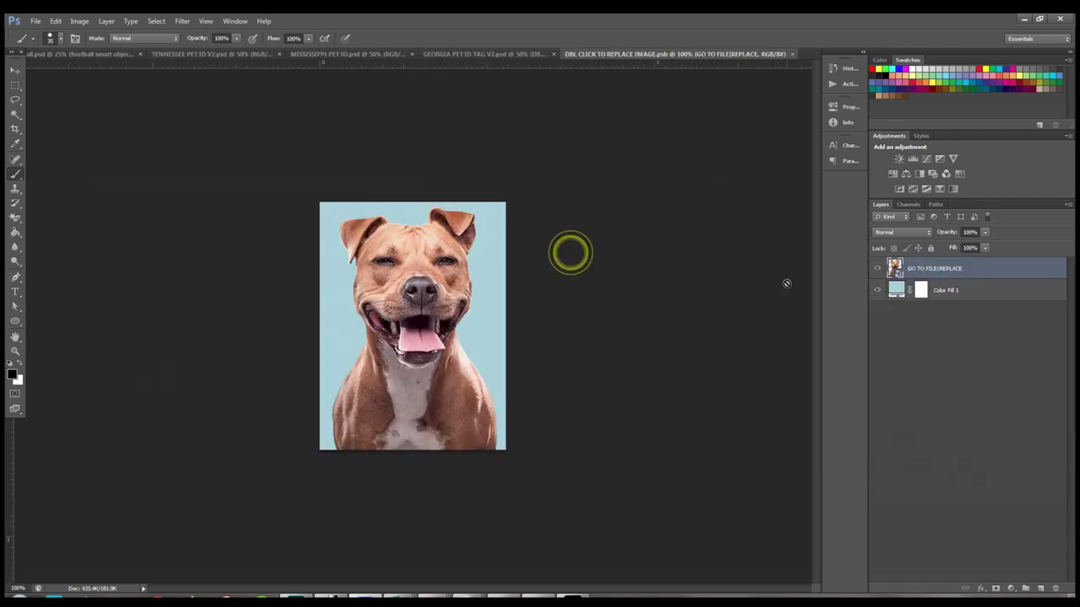
- Change the Color Fill 1 layer behind the dog to red, hex f80622
{"action": "left_click", "coordinate": [905, 291]}
{"action": "double_click", "coordinate": [897, 290]}
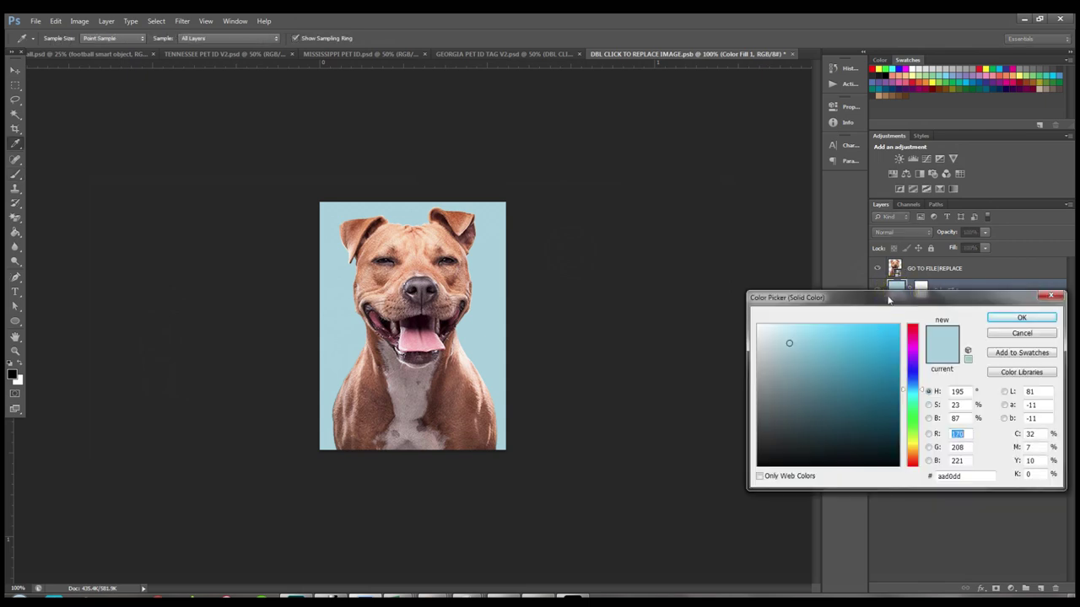
{"action": "left_click_drag", "start_coordinate": [897, 274], "coordinate": [810, 229]}
{"action": "left_click", "coordinate": [824, 255]}
{"action": "left_click", "coordinate": [808, 256]}
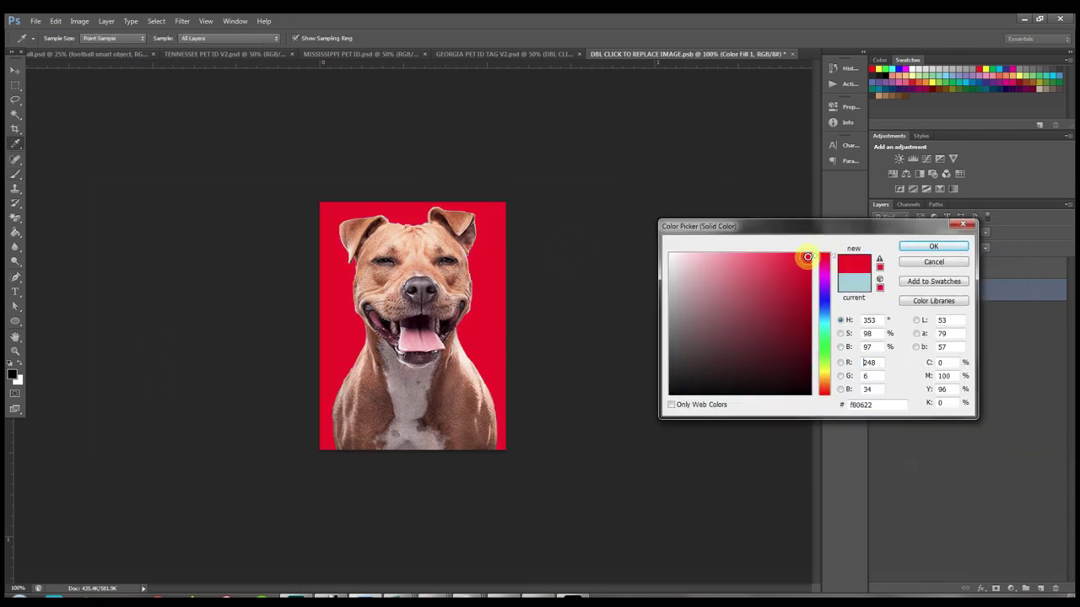
{"action": "left_click", "coordinate": [931, 246]}
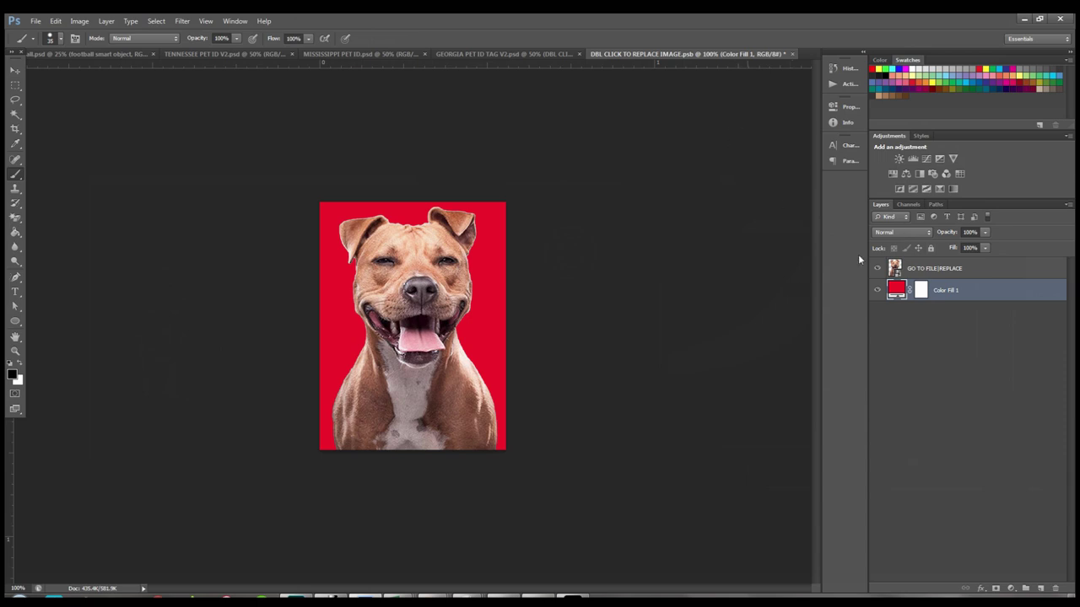
- Place the NATIONAL_PET_DAY image from the Dropbox Photos folder above the GO TO FILE|REPLACE layer
{"action": "left_click", "coordinate": [899, 272]}
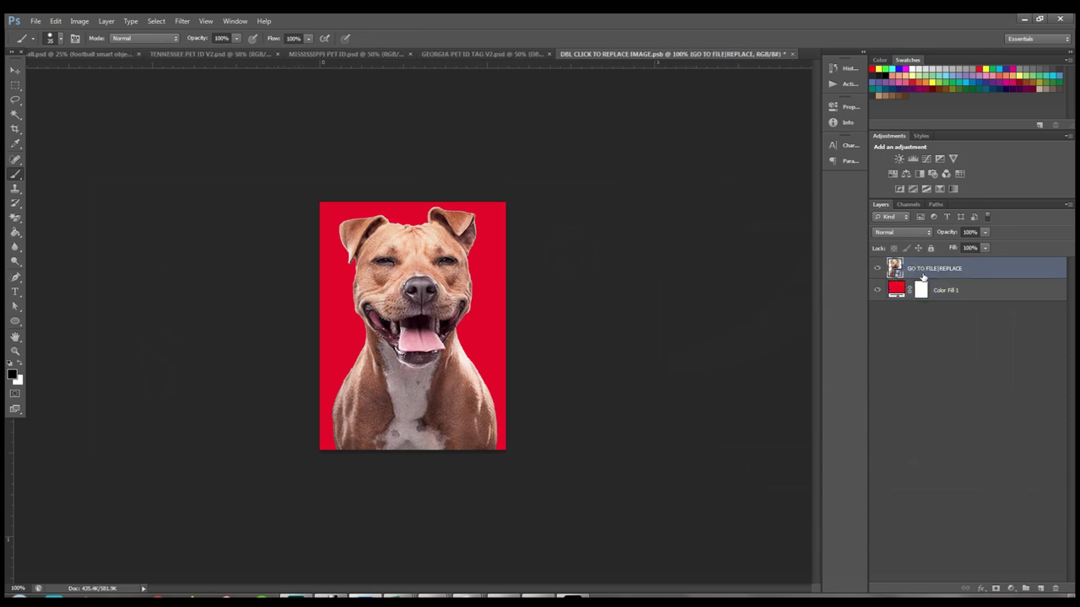
{"action": "left_click", "coordinate": [34, 21]}
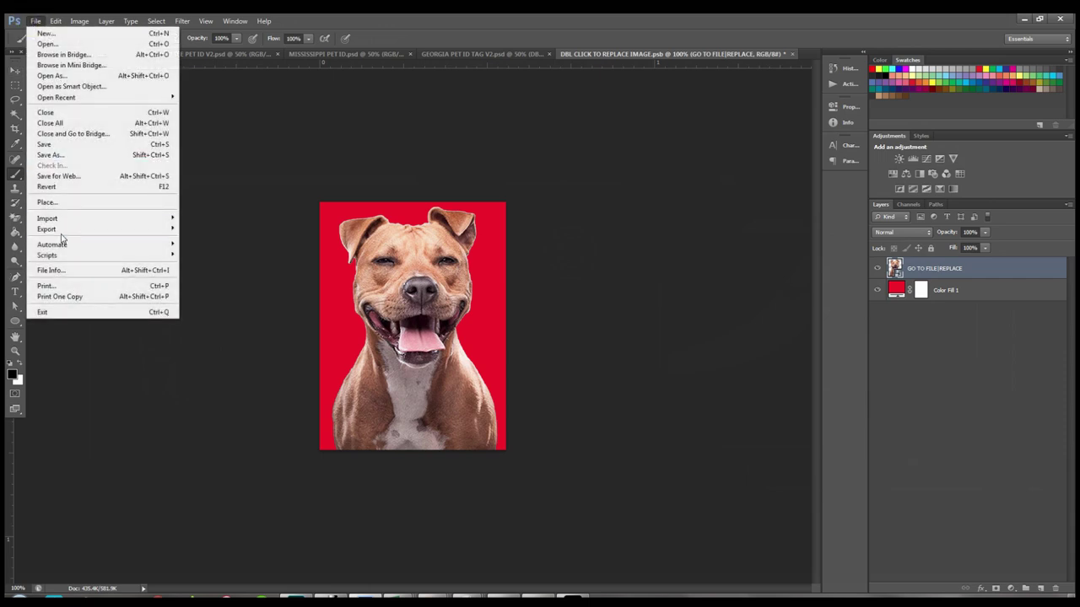
{"action": "mouse_move", "coordinate": [62, 235]}
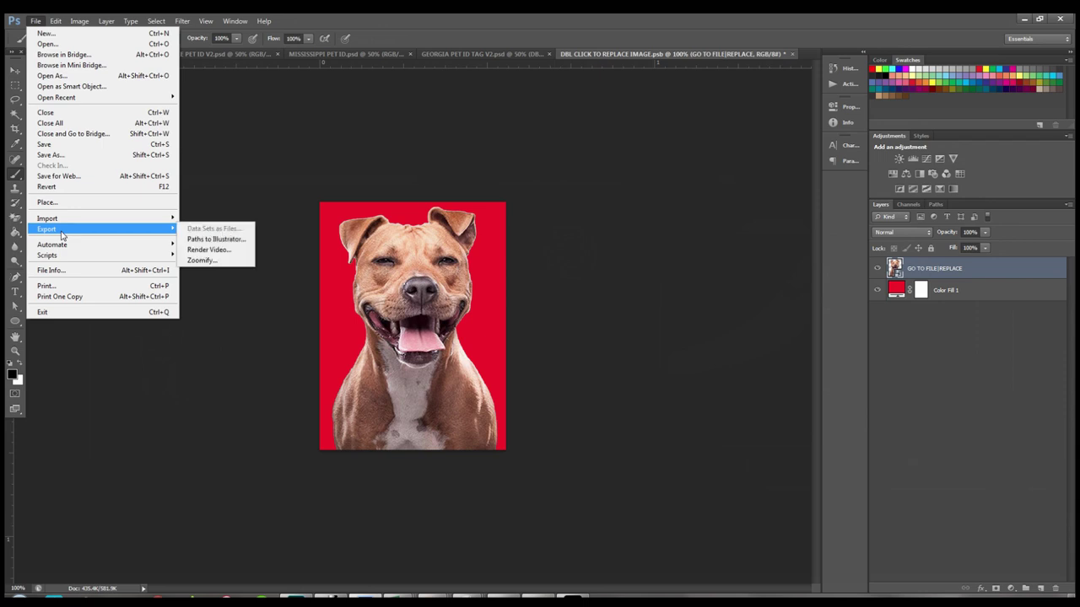
{"action": "left_click", "coordinate": [59, 202]}
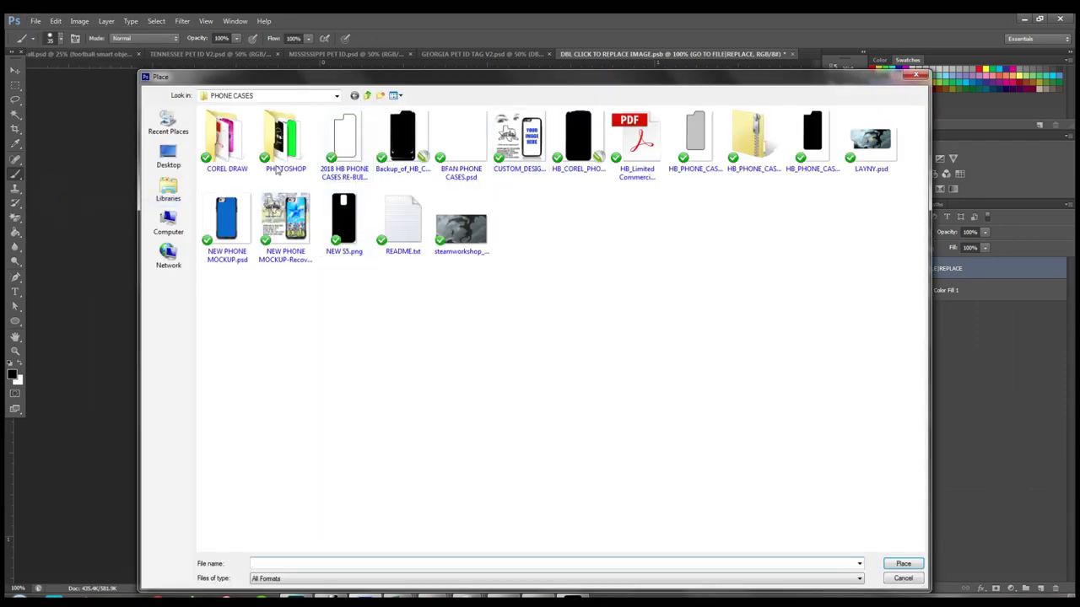
{"action": "left_click", "coordinate": [367, 96]}
{"action": "left_click", "coordinate": [367, 95]}
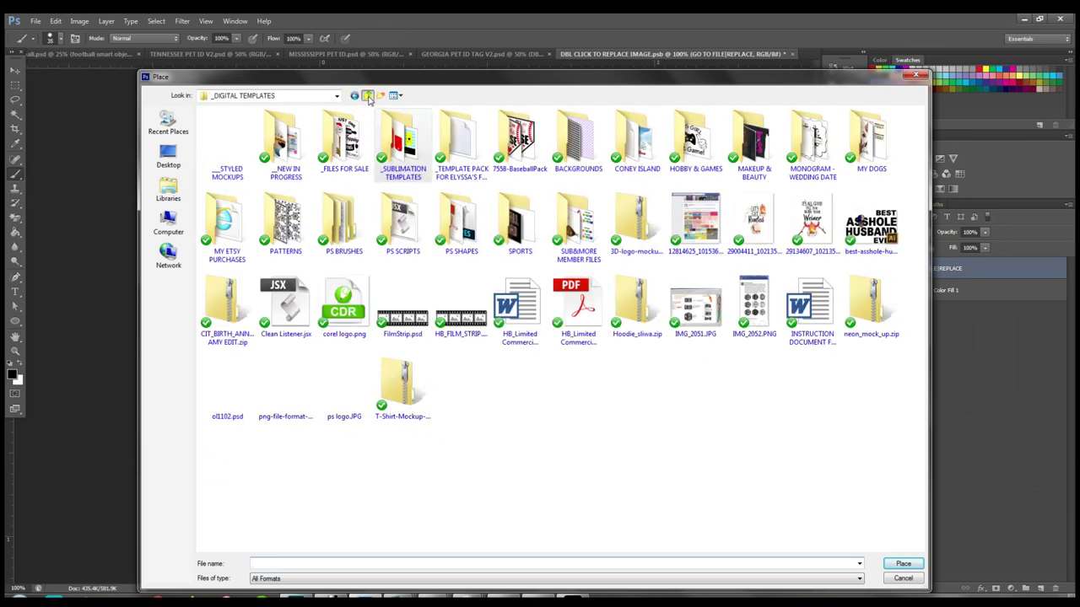
{"action": "left_click", "coordinate": [366, 96]}
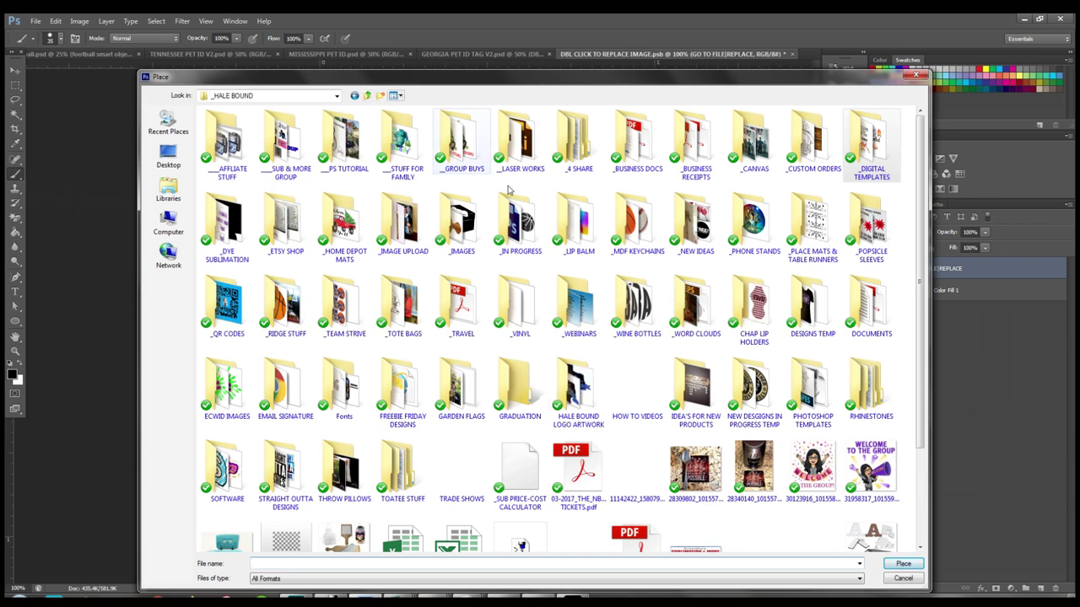
{"action": "left_click", "coordinate": [367, 95]}
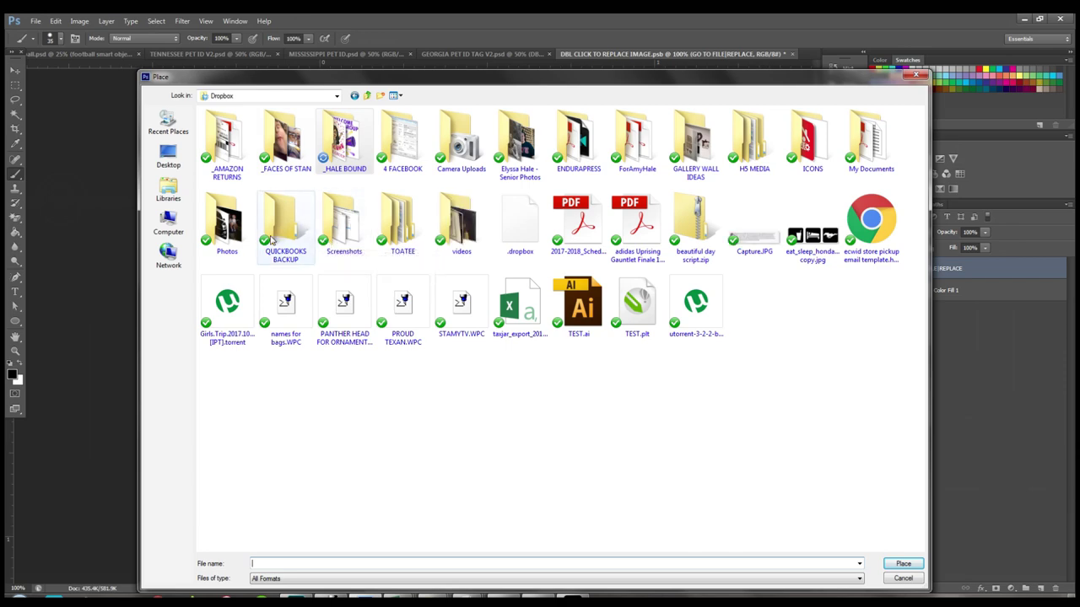
{"action": "double_click", "coordinate": [240, 239]}
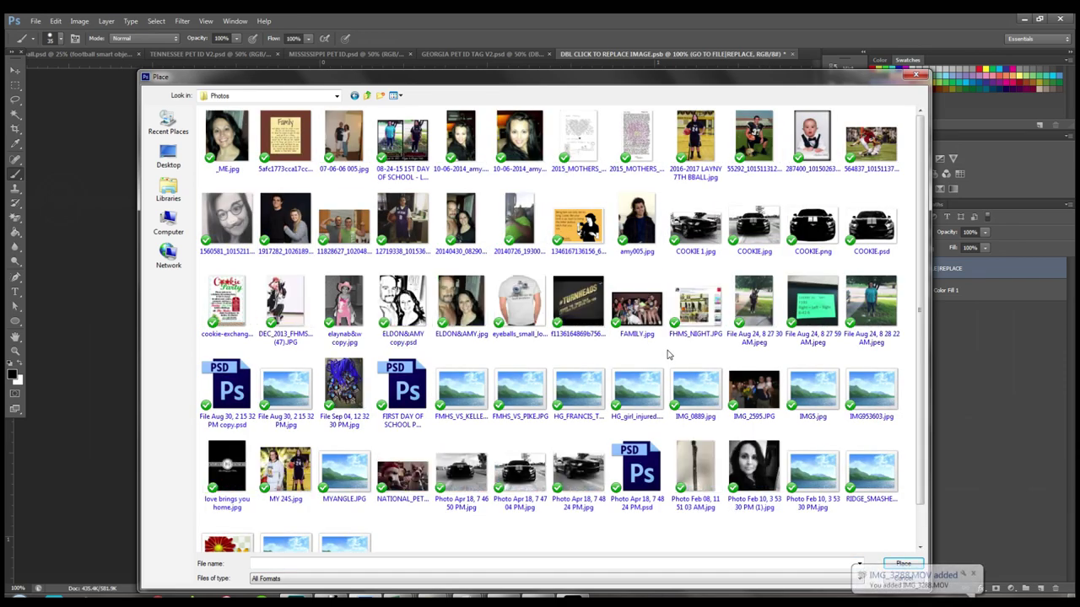
{"action": "scroll", "coordinate": [667, 355], "scroll_direction": "down", "scroll_amount": 1}
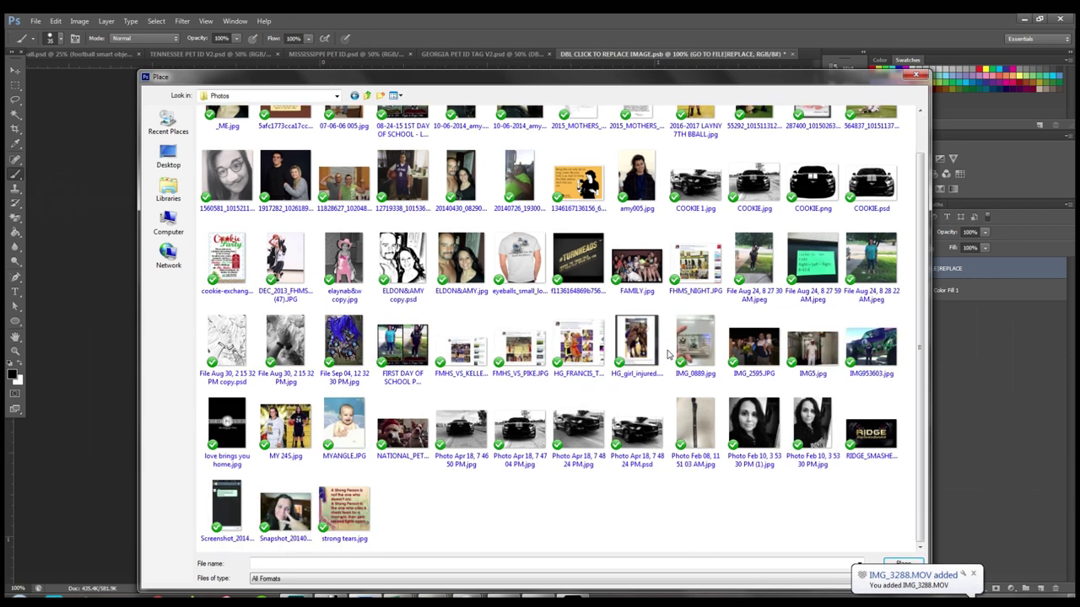
{"action": "left_click", "coordinate": [414, 434]}
{"action": "double_click", "coordinate": [413, 434]}
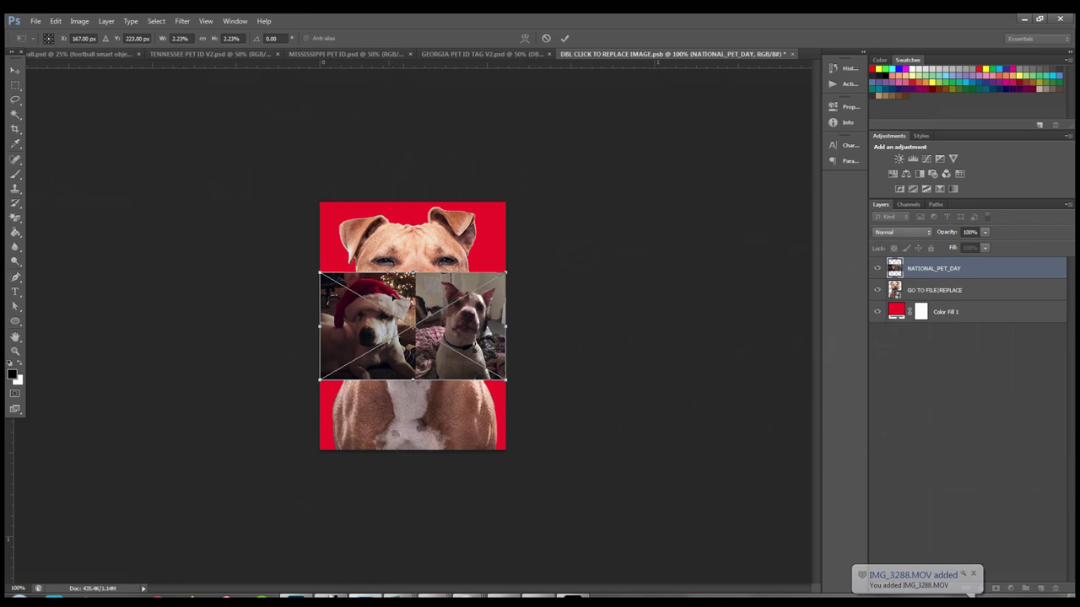
- Enlarge and reposition the placed photo so its right-hand dog fills the whole canvas, and commit the placement
{"action": "left_click_drag", "start_coordinate": [466, 306], "coordinate": [354, 230]}
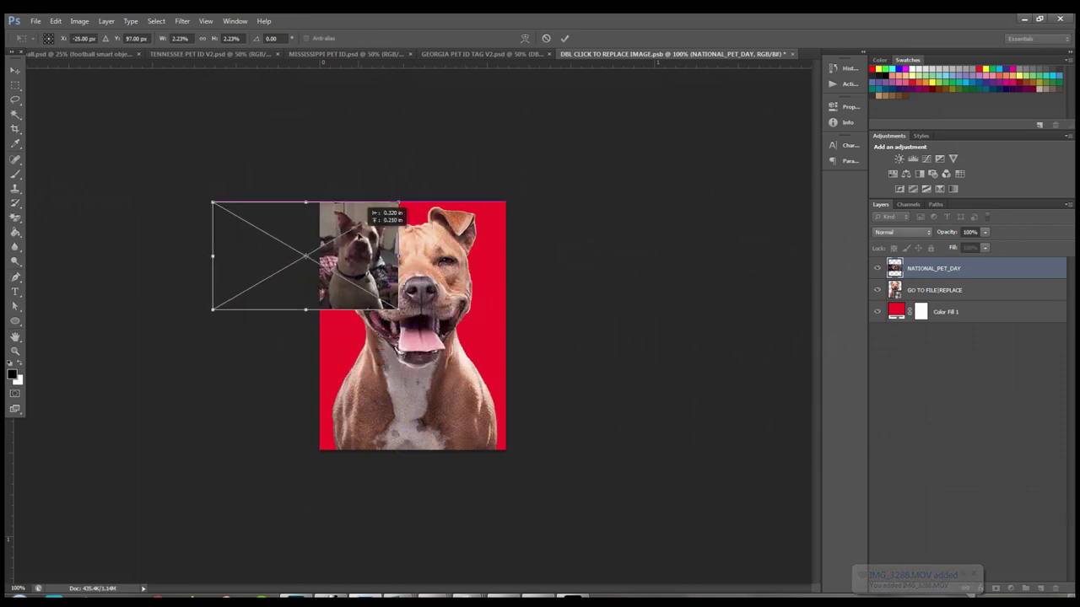
{"action": "left_click_drag", "start_coordinate": [397, 311], "coordinate": [363, 271]}
{"action": "left_click_drag", "start_coordinate": [399, 301], "coordinate": [572, 484]}
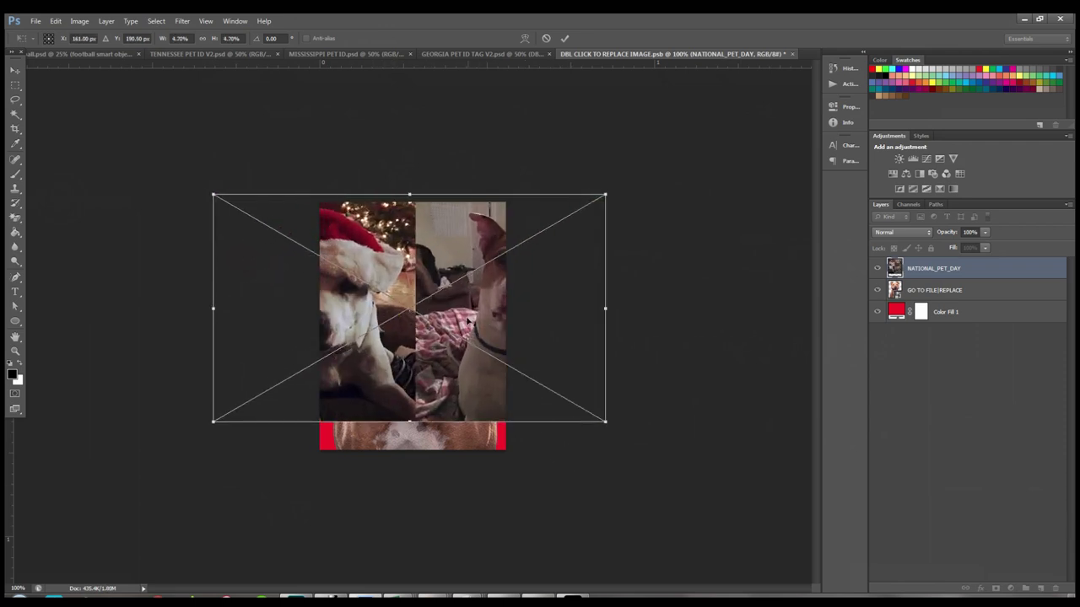
{"action": "left_click_drag", "start_coordinate": [554, 307], "coordinate": [464, 314]}
{"action": "left_click_drag", "start_coordinate": [513, 429], "coordinate": [596, 476]}
{"action": "left_click_drag", "start_coordinate": [522, 388], "coordinate": [434, 347]}
{"action": "key", "text": "Return"}
{"action": "key", "text": "b"}
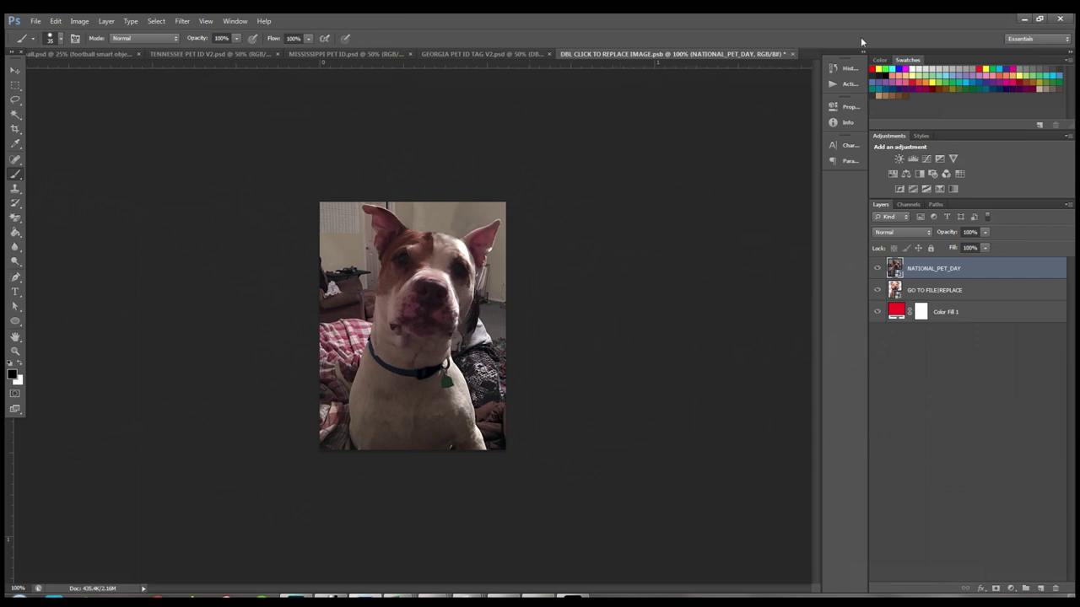
- Close the smart object document and save its changes back to the pet ID template
{"action": "left_click", "coordinate": [792, 54]}
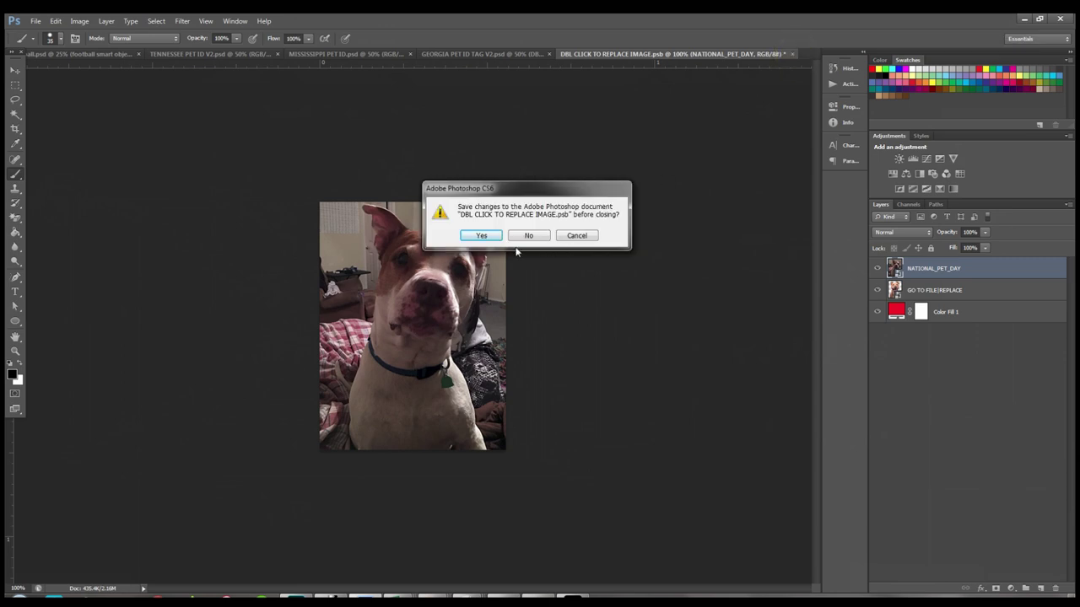
{"action": "left_click", "coordinate": [481, 237]}
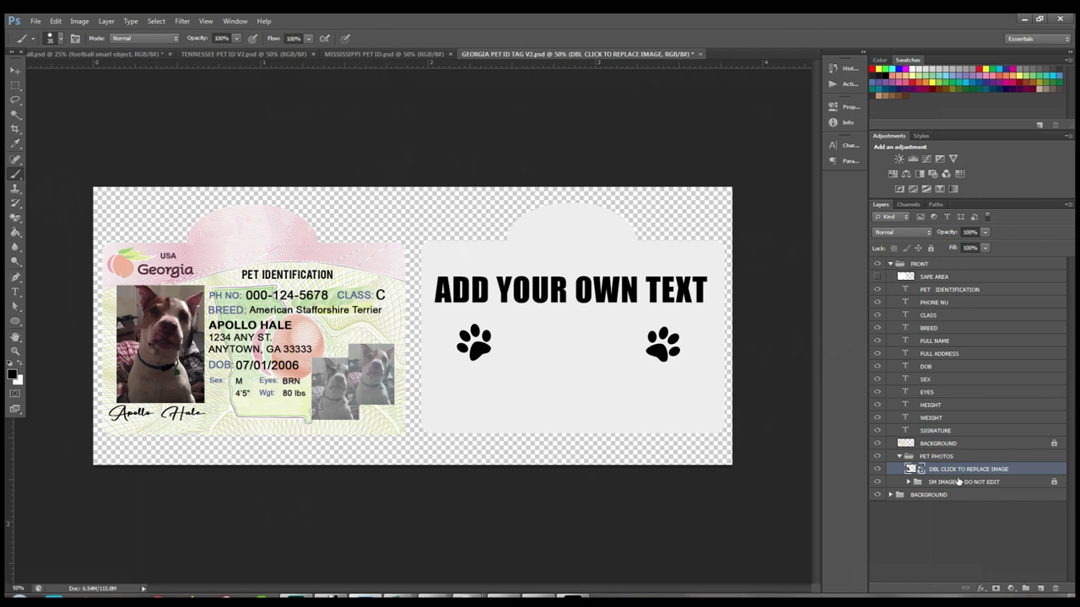
- Reopen the DBL CLICK TO REPLACE IMAGE smart object and rasterize the NATIONAL_PET_DAY layer
{"action": "double_click", "coordinate": [920, 470]}
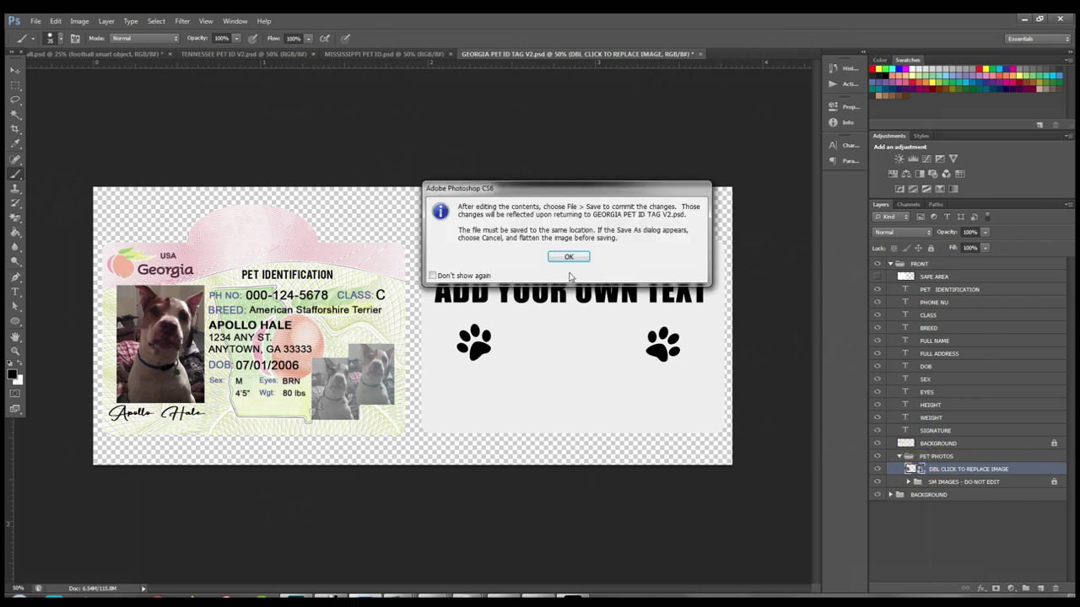
{"action": "left_click", "coordinate": [572, 259]}
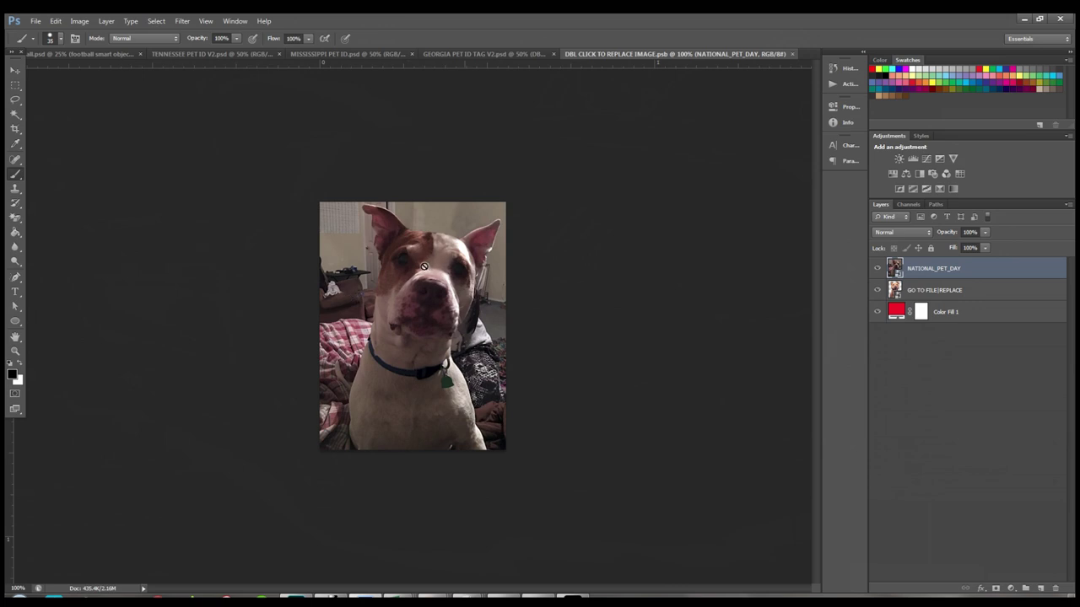
{"action": "right_click", "coordinate": [925, 272]}
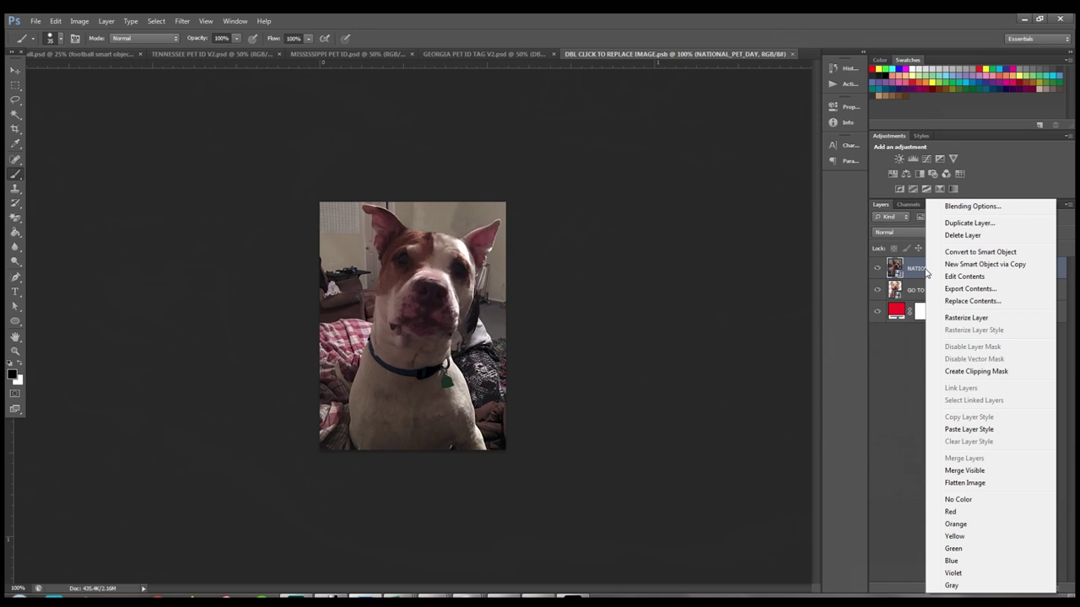
{"action": "left_click", "coordinate": [970, 318]}
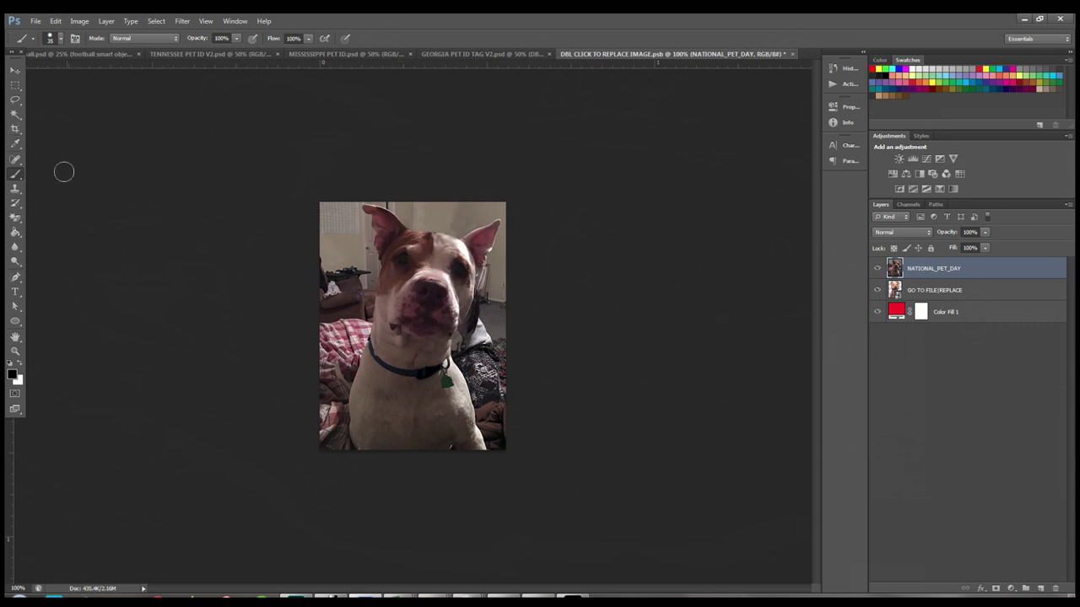
- Select the dog in the photo with the Quick Selection tool in new-selection mode, using a 13 px brush
{"action": "left_click", "coordinate": [18, 119]}
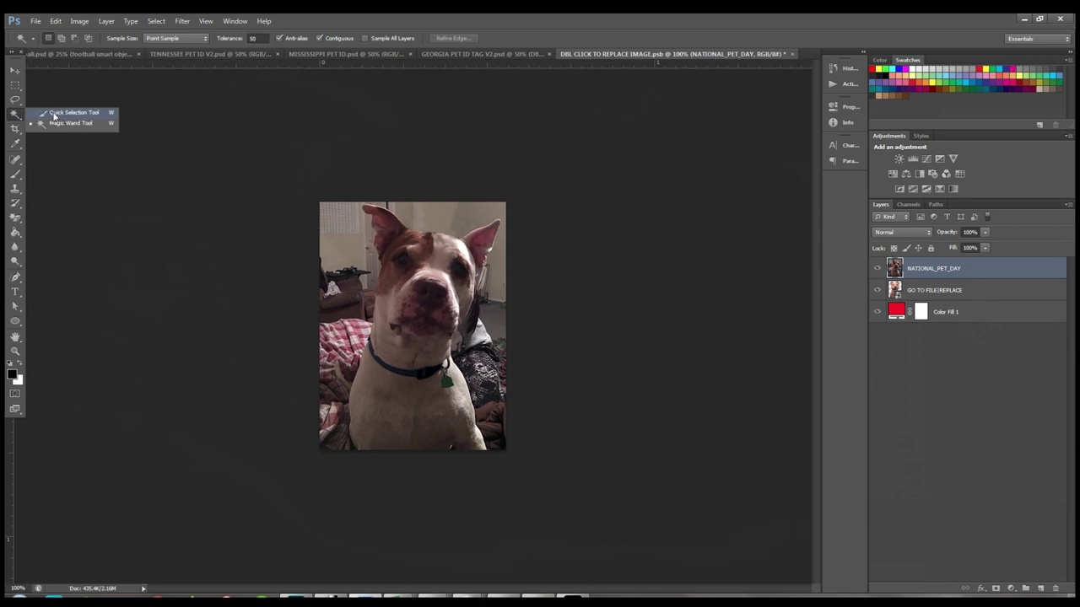
{"action": "left_click", "coordinate": [55, 123]}
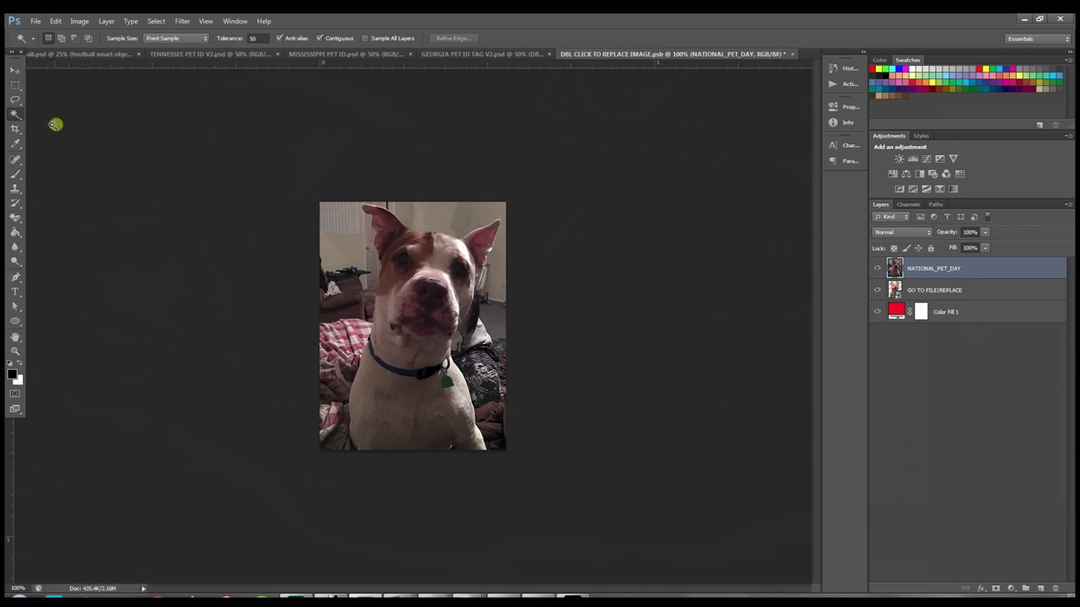
{"action": "left_click", "coordinate": [15, 115]}
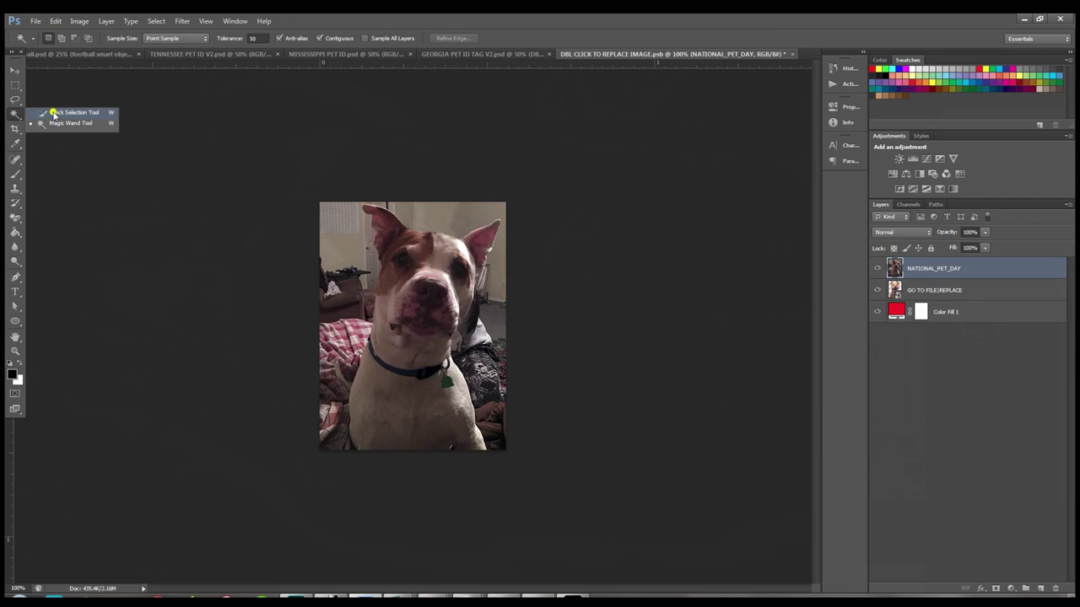
{"action": "left_click", "coordinate": [54, 113]}
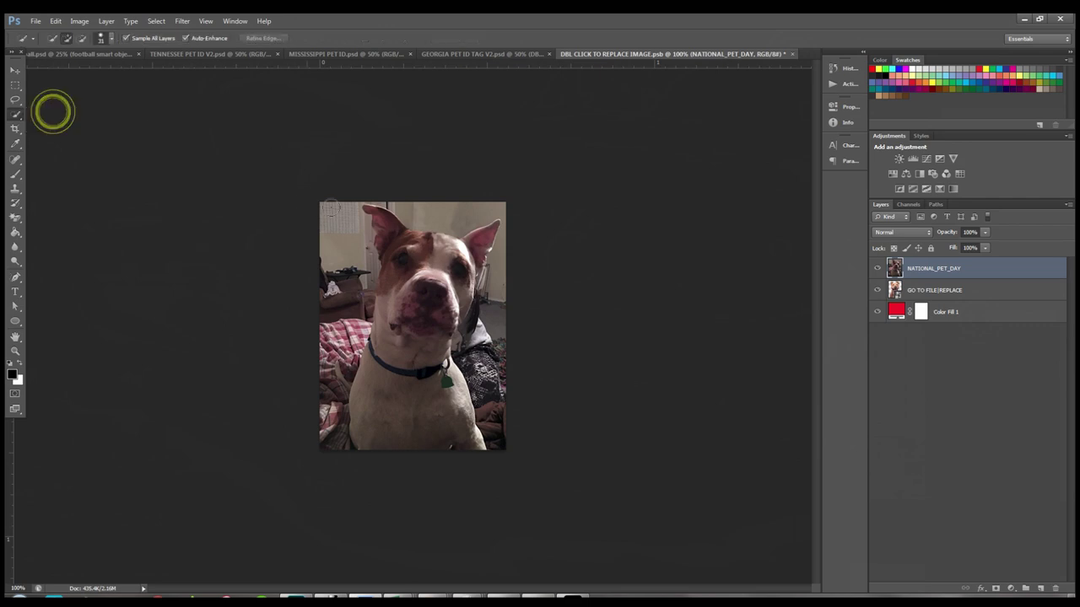
{"action": "left_click", "coordinate": [52, 40]}
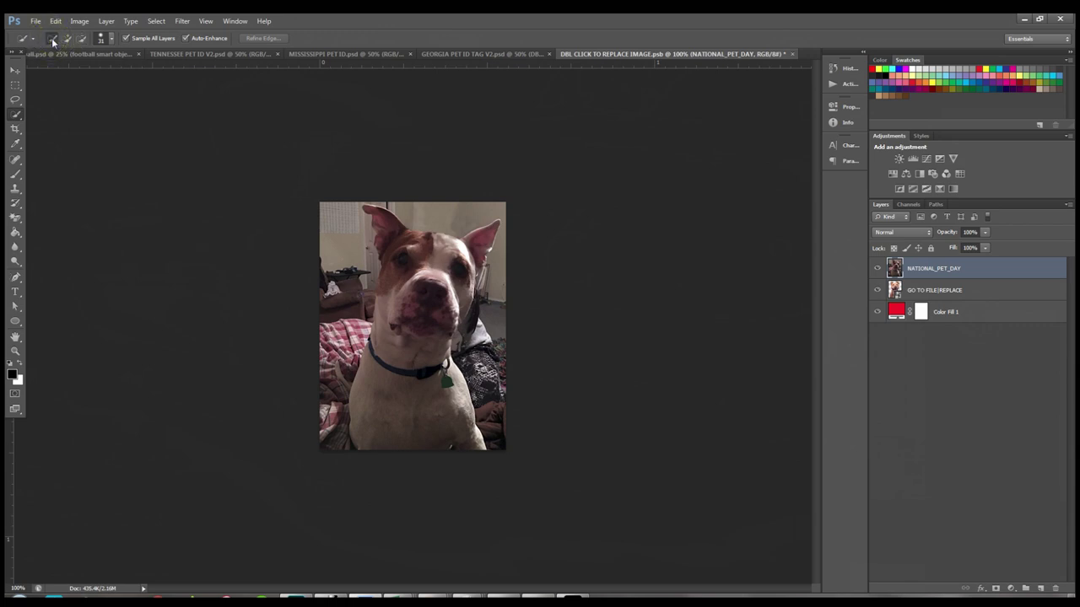
{"action": "left_click", "coordinate": [112, 40]}
{"action": "left_click_drag", "start_coordinate": [70, 75], "coordinate": [55, 70]}
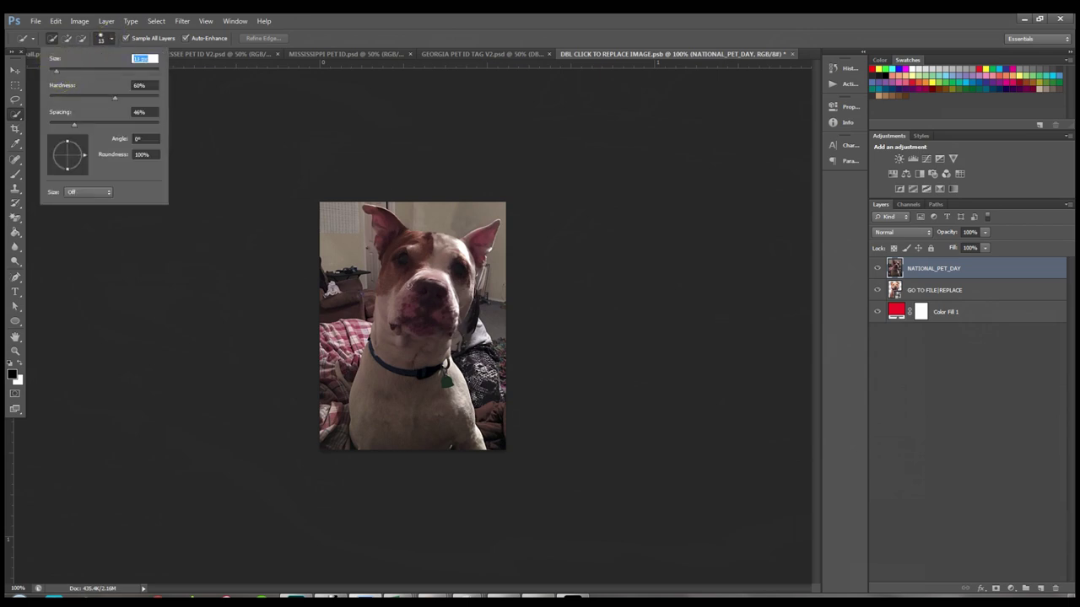
{"action": "left_click", "coordinate": [369, 207]}
{"action": "mouse_move", "coordinate": [368, 207]}
{"action": "left_mouse_down"}
{"action": "mouse_move", "coordinate": [422, 266]}
{"action": "mouse_move", "coordinate": [471, 291]}
{"action": "mouse_move", "coordinate": [481, 258]}
{"action": "mouse_move", "coordinate": [435, 283]}
{"action": "mouse_move", "coordinate": [420, 376]}
{"action": "mouse_move", "coordinate": [442, 429]}
{"action": "left_mouse_up"}
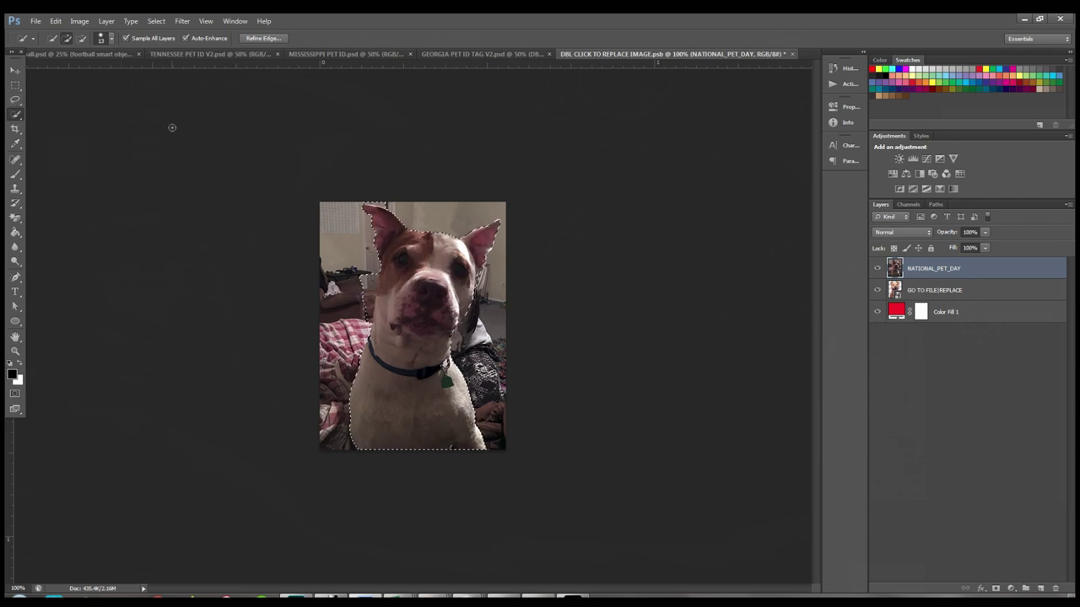
- Refine the selection edge around the dog by subtracting the background beside its ears, face and neck
{"action": "key", "text": "ctrl+plus"}
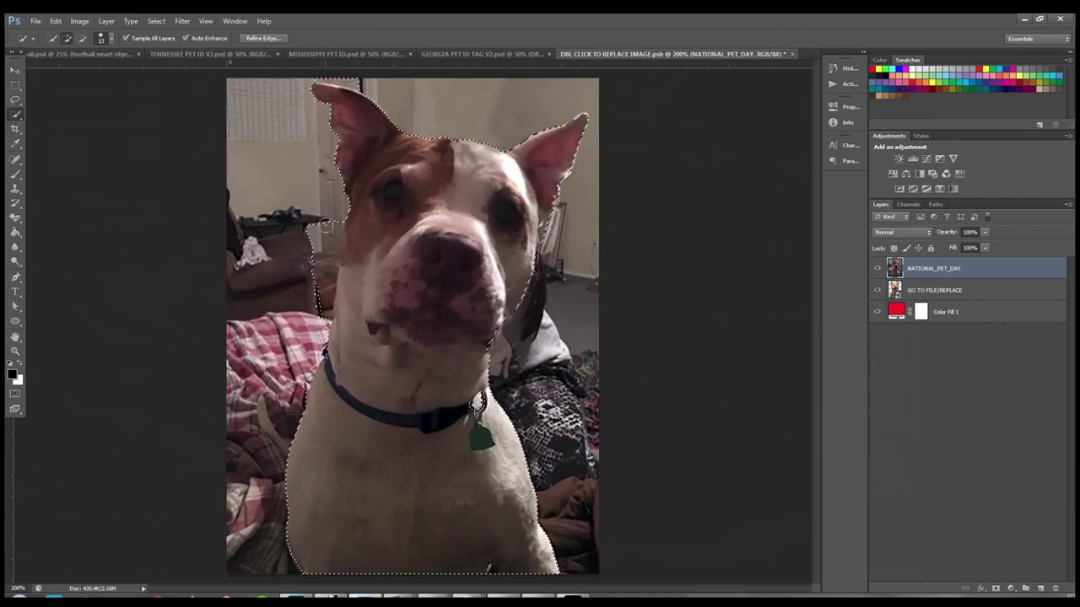
{"action": "left_click", "coordinate": [81, 38]}
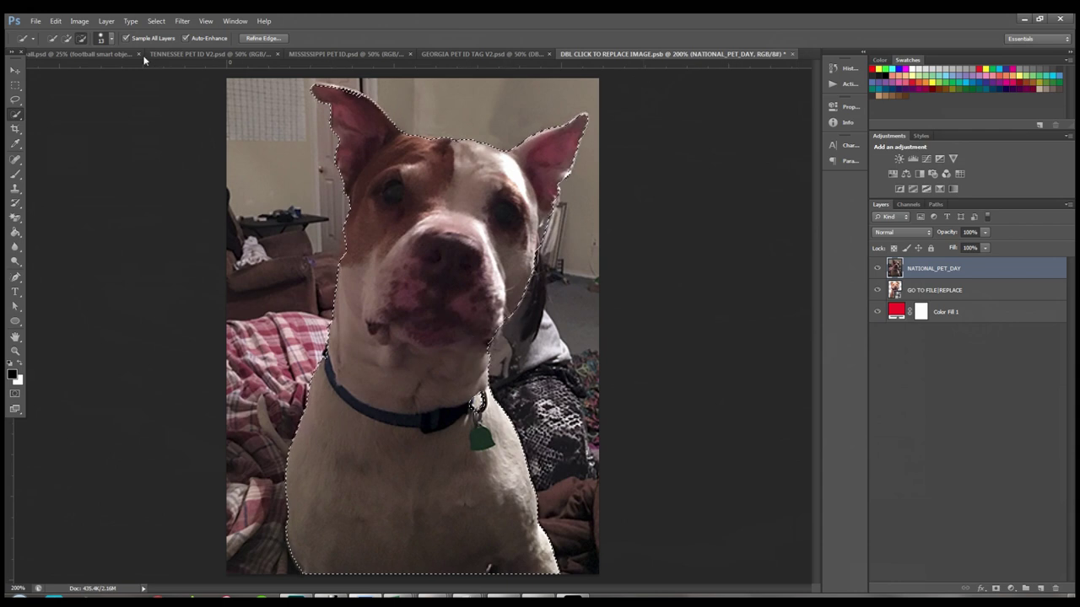
{"action": "left_click", "coordinate": [65, 38]}
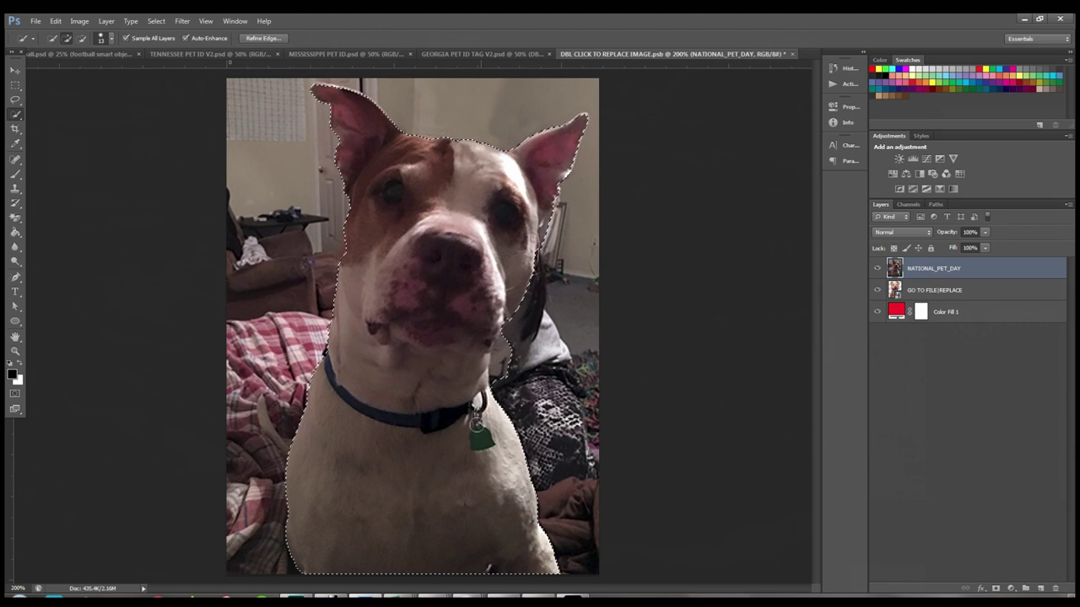
{"action": "left_click", "coordinate": [80, 39]}
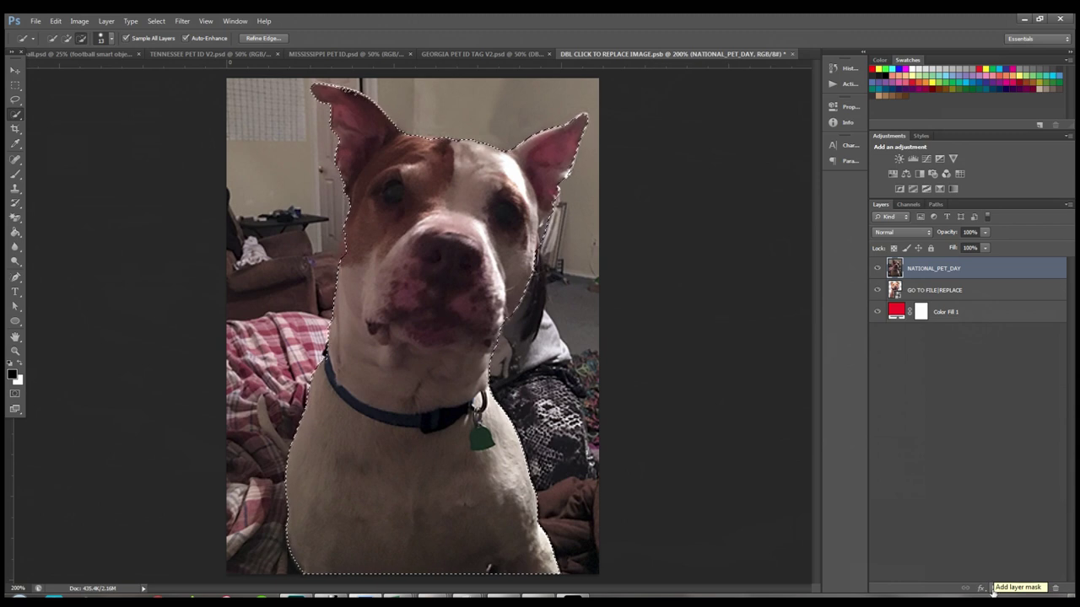
- Turn the dog selection into a layer mask on NATIONAL_PET_DAY and hide the GO TO FILE|REPLACE layer
{"action": "left_click", "coordinate": [996, 590]}
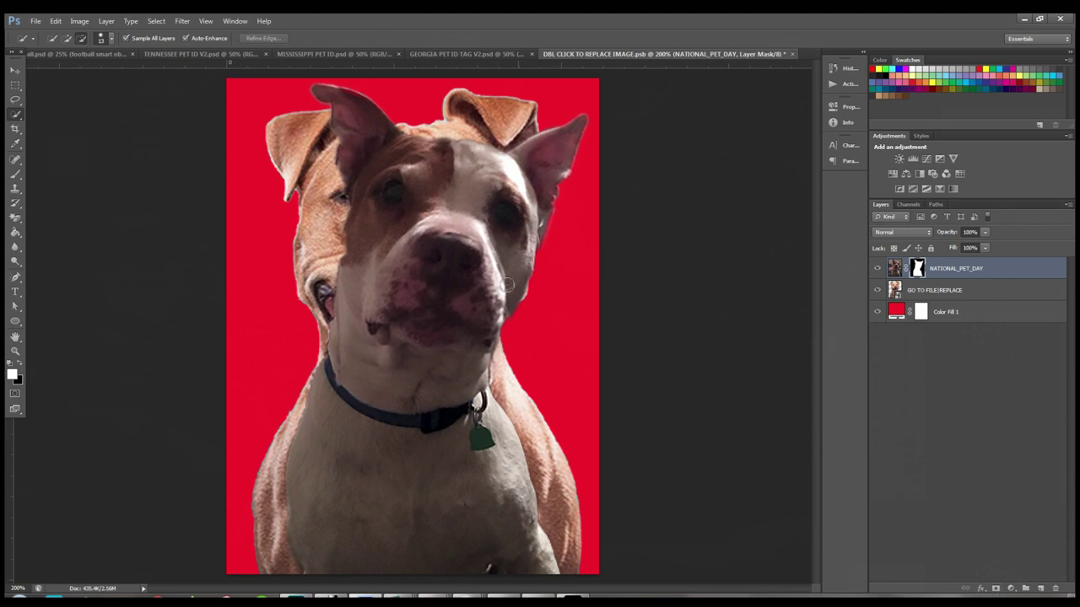
{"action": "left_click", "coordinate": [878, 291]}
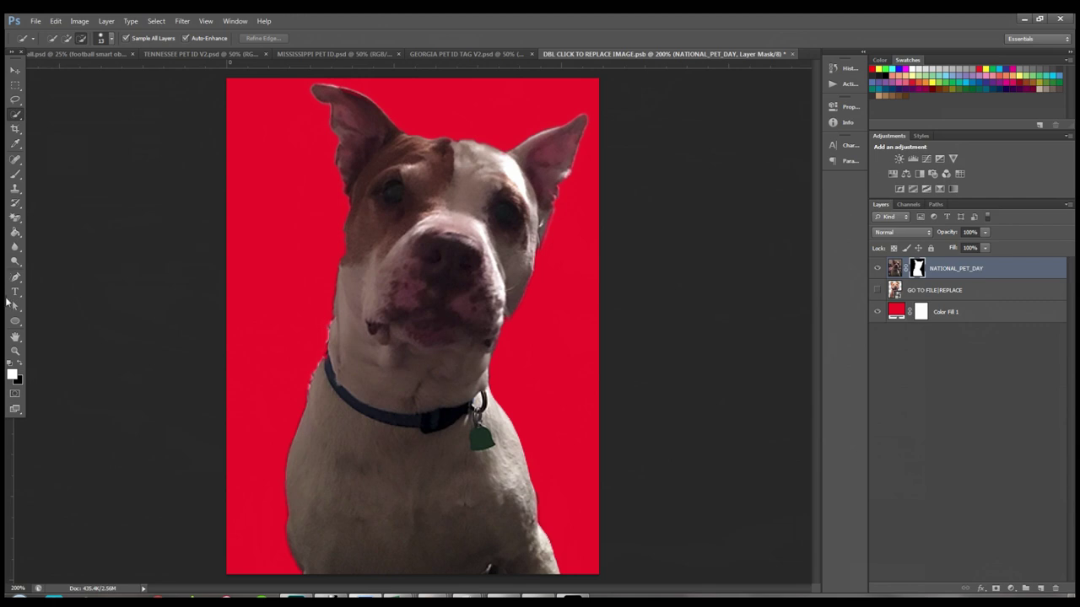
{"action": "left_click", "coordinate": [17, 366]}
{"action": "left_click", "coordinate": [11, 373]}
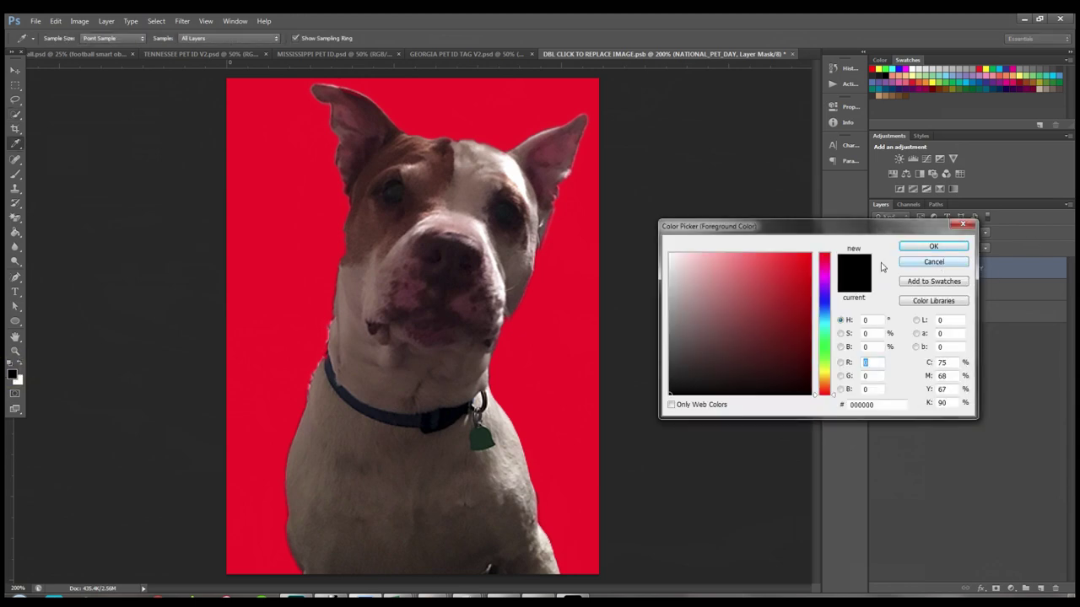
{"action": "left_click", "coordinate": [933, 246]}
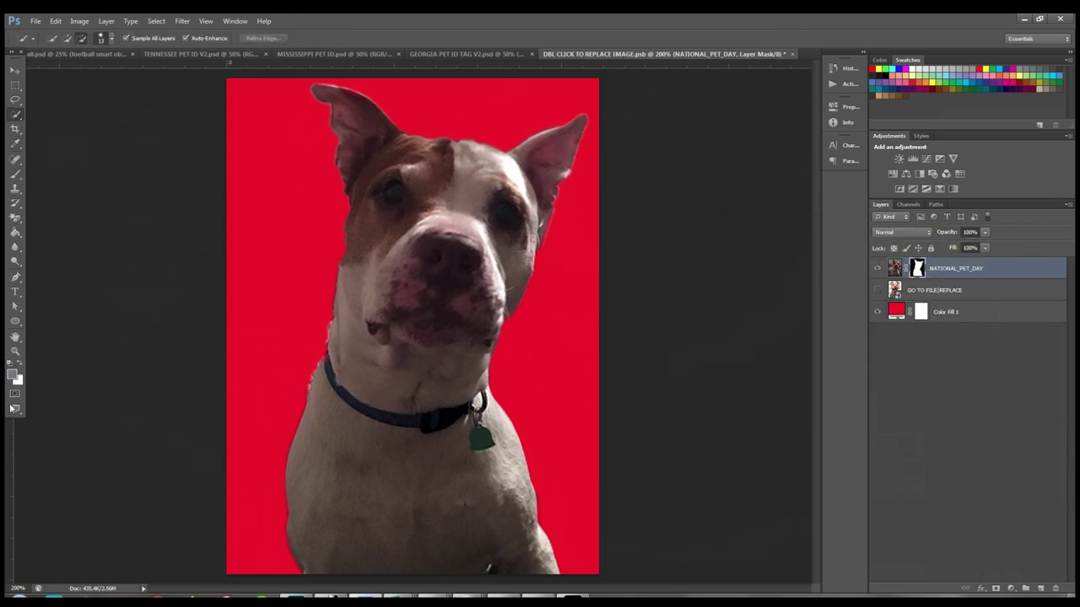
{"action": "left_click", "coordinate": [11, 363]}
- Paint white on the layer mask with a hard 15 px brush to reveal the photo alongside the dog's face and collar
{"action": "left_click", "coordinate": [15, 174]}
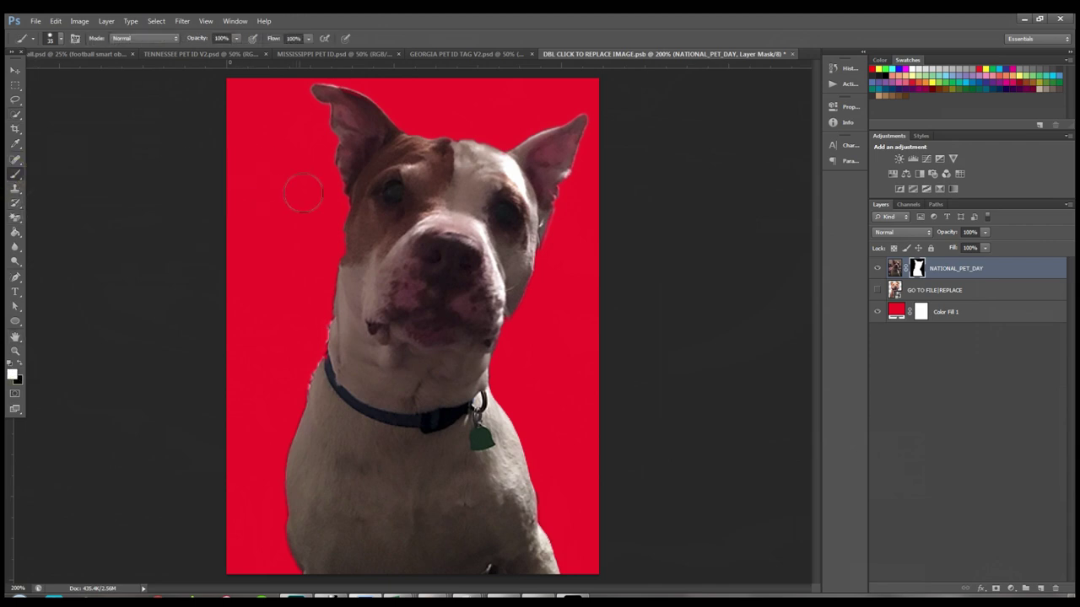
{"action": "key", "text": "bracketleft"}
{"action": "key", "text": "bracketleft"}
{"action": "left_click", "coordinate": [61, 39]}
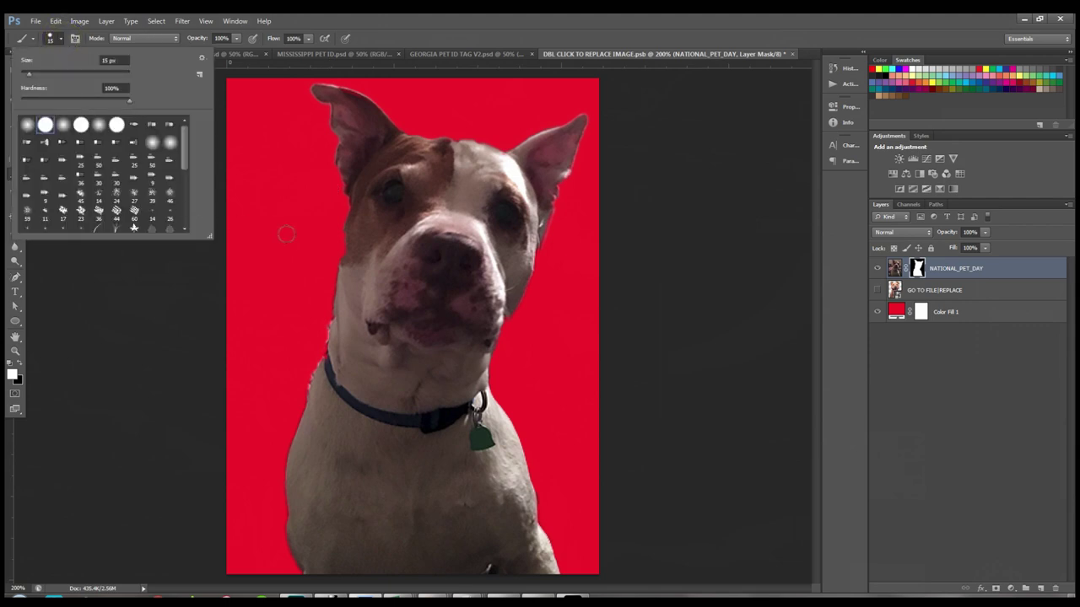
{"action": "left_click", "coordinate": [346, 194]}
{"action": "mouse_move", "coordinate": [341, 178]}
{"action": "left_mouse_down"}
{"action": "mouse_move", "coordinate": [320, 357]}
{"action": "mouse_move", "coordinate": [297, 426]}
{"action": "left_mouse_up"}
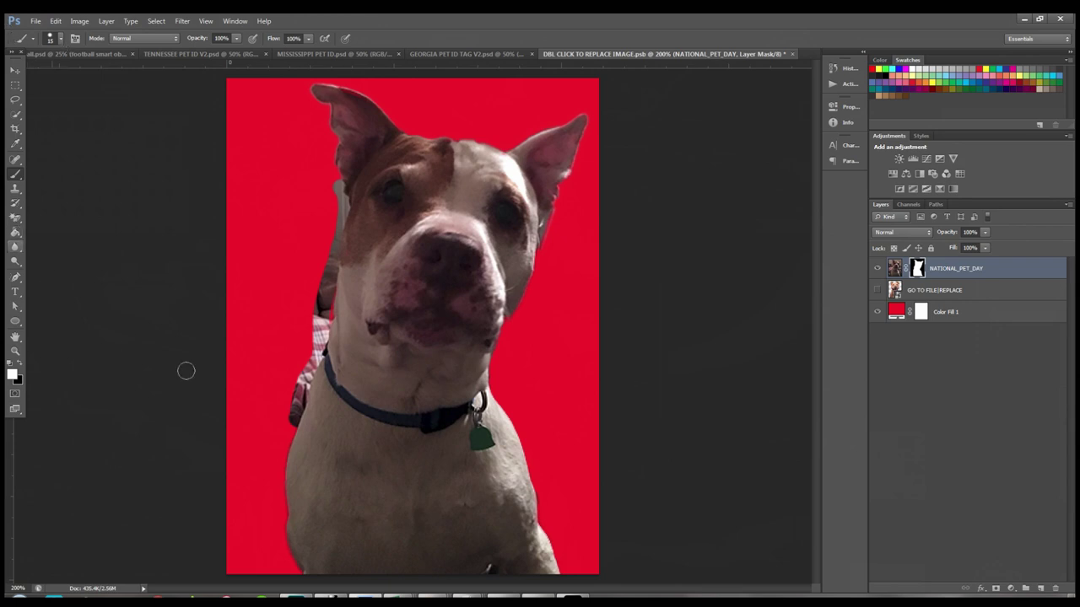
- Paint black on the layer mask with a smaller brush to hide the leftover background along the dog's face, neck and shoulder
{"action": "left_click", "coordinate": [20, 364]}
{"action": "left_click_drag", "start_coordinate": [293, 429], "coordinate": [314, 365]}
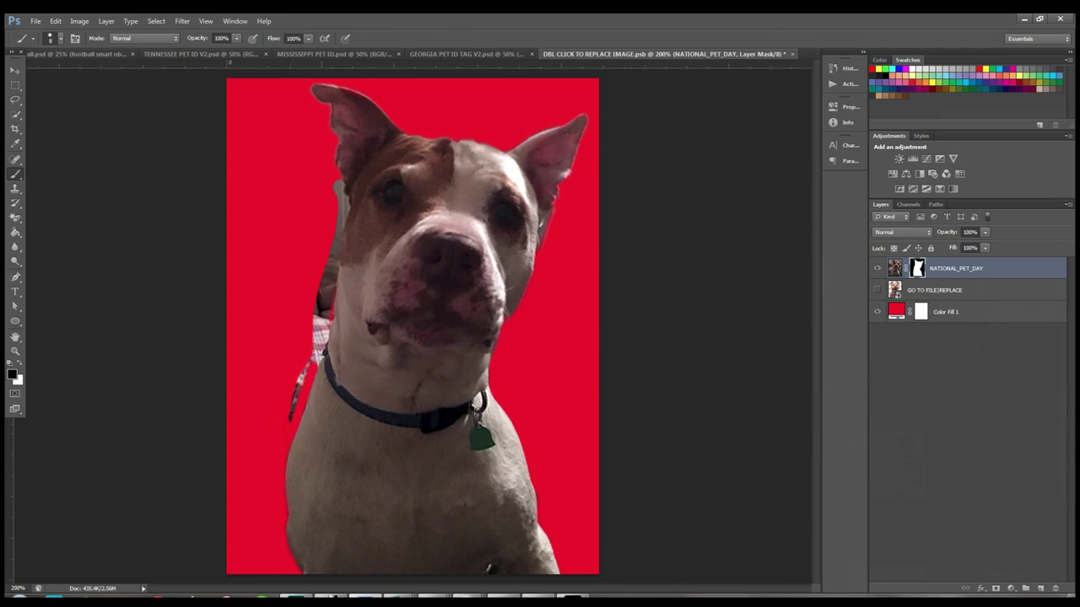
{"action": "left_click", "coordinate": [337, 272], "text": "shift"}
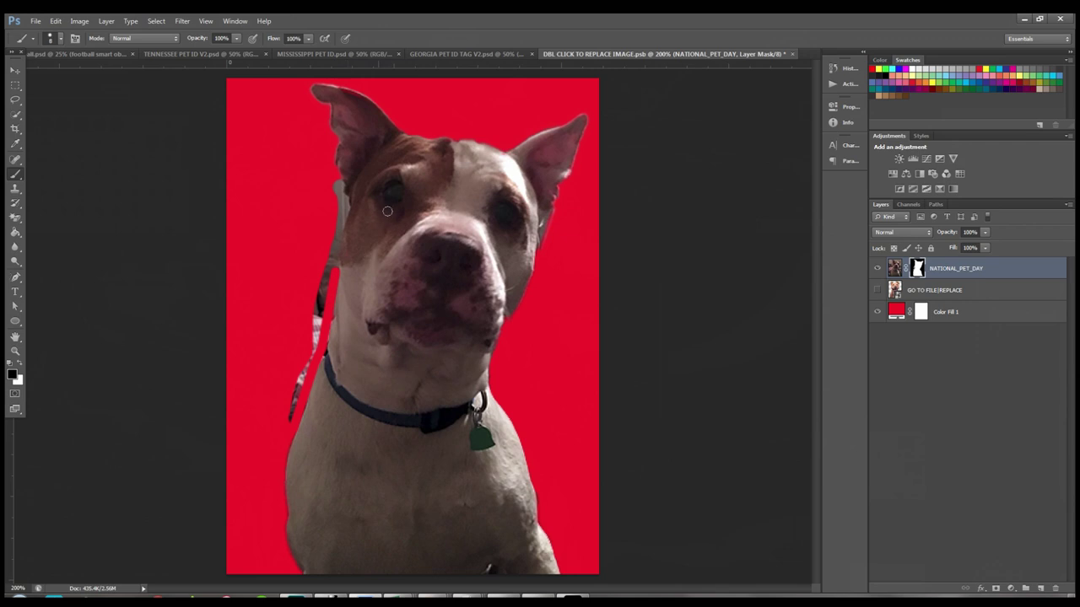
{"action": "mouse_move", "coordinate": [347, 211]}
{"action": "left_mouse_down"}
{"action": "mouse_move", "coordinate": [336, 174]}
{"action": "mouse_move", "coordinate": [318, 328]}
{"action": "left_mouse_up"}
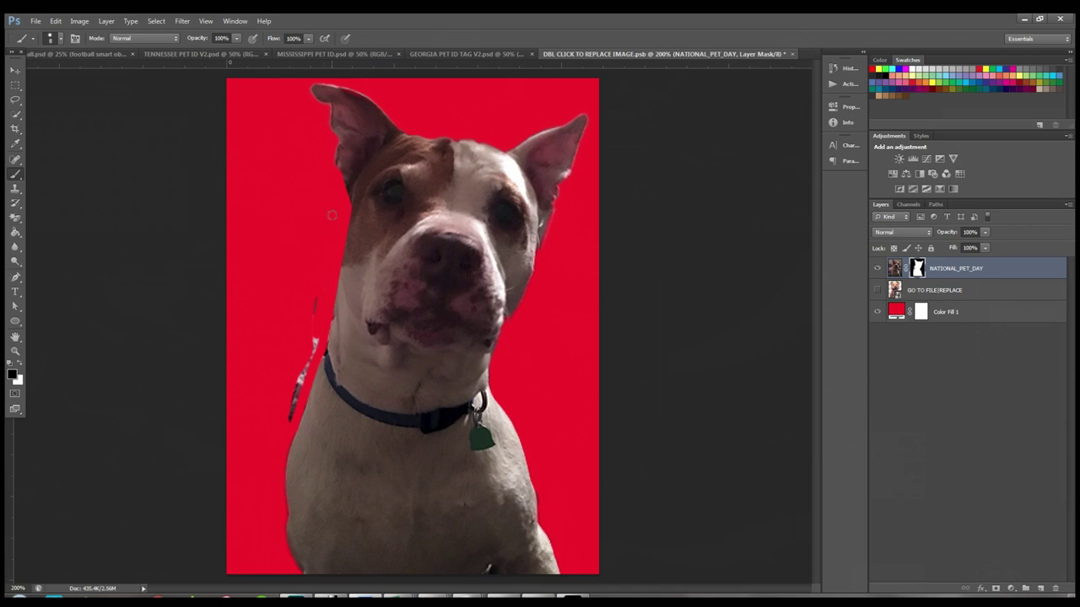
{"action": "mouse_move", "coordinate": [312, 324]}
{"action": "left_mouse_down"}
{"action": "mouse_move", "coordinate": [288, 418]}
{"action": "mouse_move", "coordinate": [305, 372]}
{"action": "left_mouse_up"}
{"action": "mouse_move", "coordinate": [540, 253]}
{"action": "left_mouse_down"}
{"action": "mouse_move", "coordinate": [525, 312]}
{"action": "mouse_move", "coordinate": [496, 358]}
{"action": "left_mouse_up"}
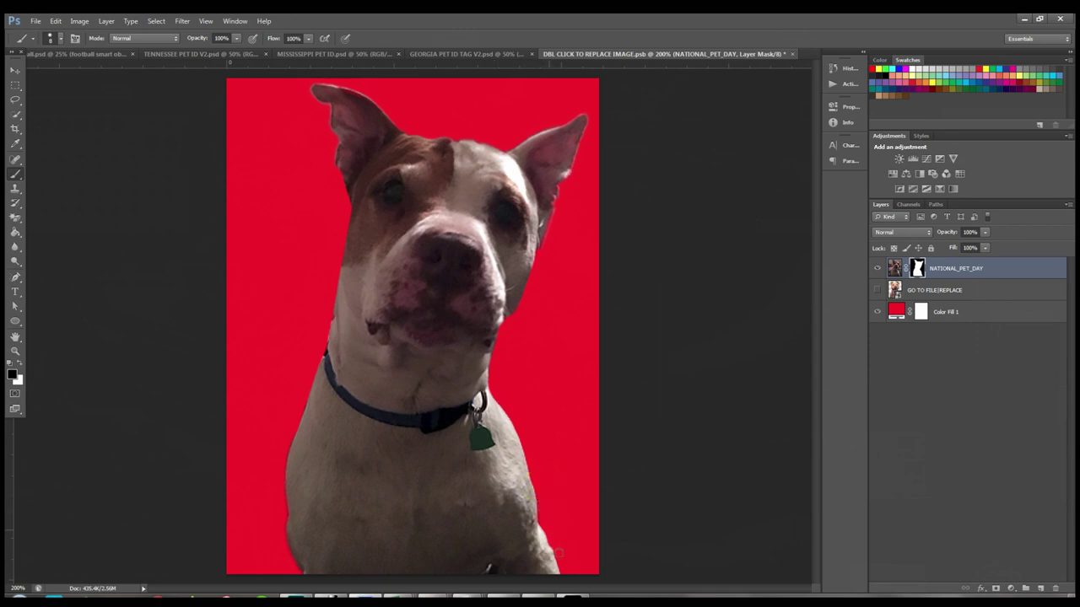
{"action": "left_click", "coordinate": [303, 393]}
{"action": "left_click", "coordinate": [281, 453]}
{"action": "left_click", "coordinate": [290, 432]}
- Change the Color Fill 1 background to turquoise, and close the smart object document with its changes saved
{"action": "double_click", "coordinate": [897, 310]}
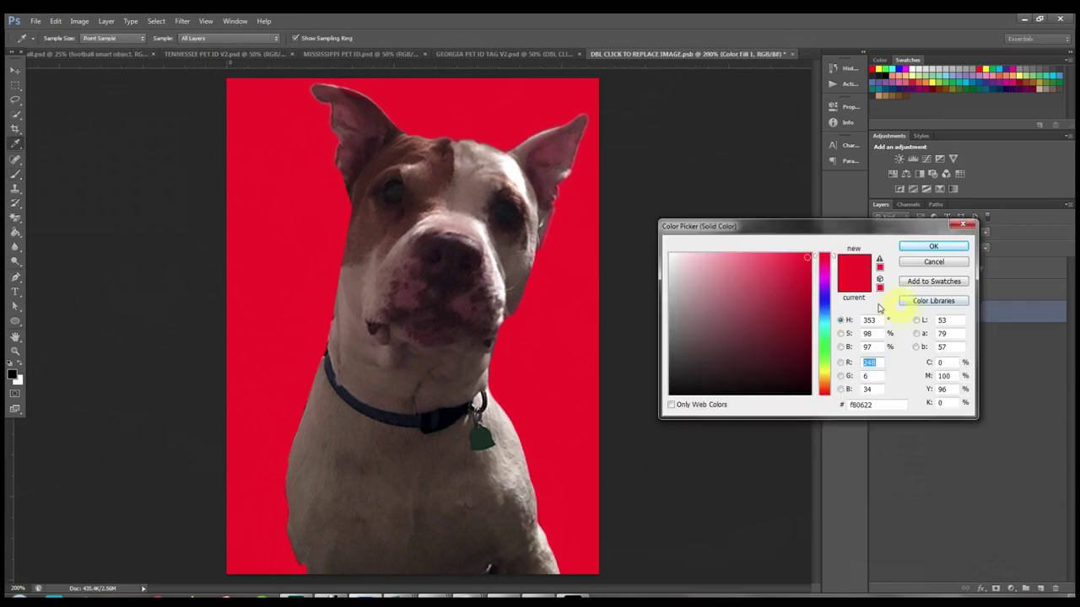
{"action": "left_click", "coordinate": [825, 331]}
{"action": "left_click", "coordinate": [934, 247]}
{"action": "left_click", "coordinate": [880, 289]}
{"action": "left_click", "coordinate": [793, 56]}
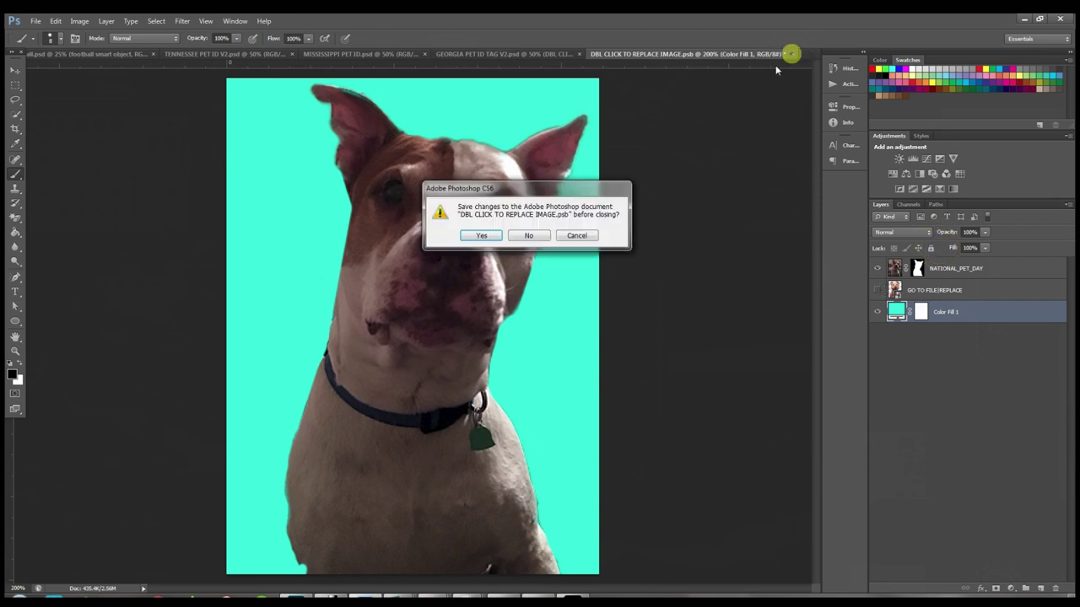
{"action": "left_click", "coordinate": [478, 236]}
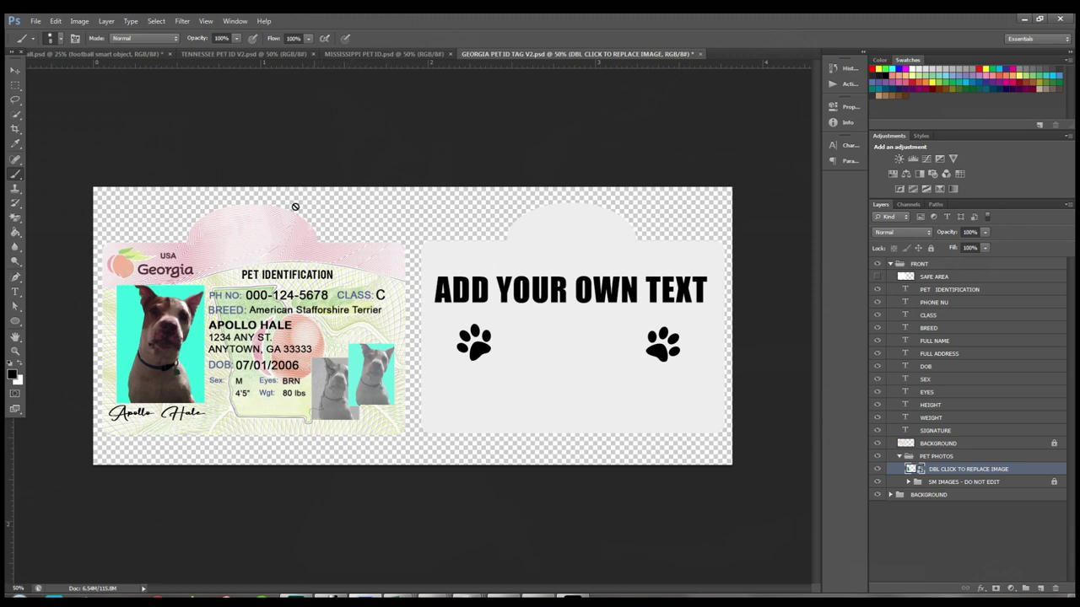
- Switch to the MISSISSIPPI PET ID document and open its DBL CLICK TO REPLACE IMAGE smart object for editing
{"action": "left_click", "coordinate": [389, 54]}
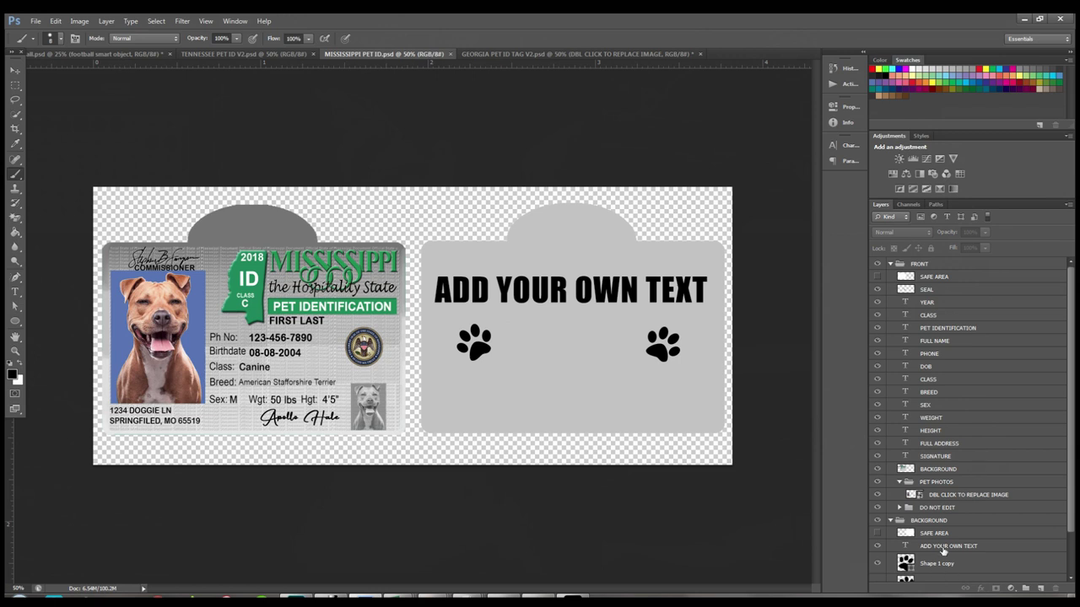
{"action": "scroll", "coordinate": [941, 564], "scroll_direction": "down", "scroll_amount": 3}
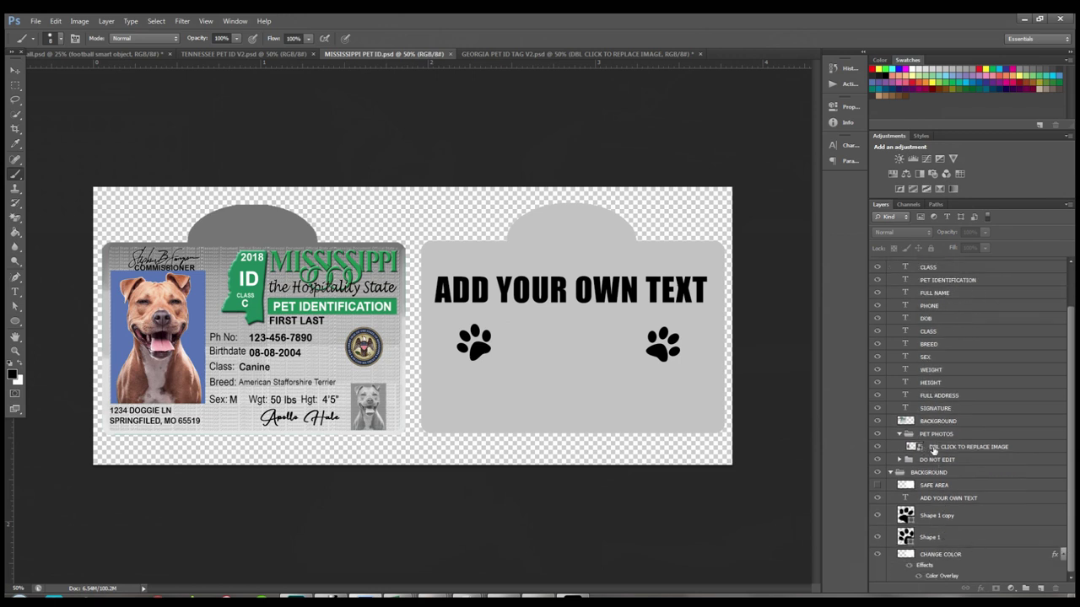
{"action": "left_click", "coordinate": [933, 451]}
{"action": "left_click", "coordinate": [936, 433]}
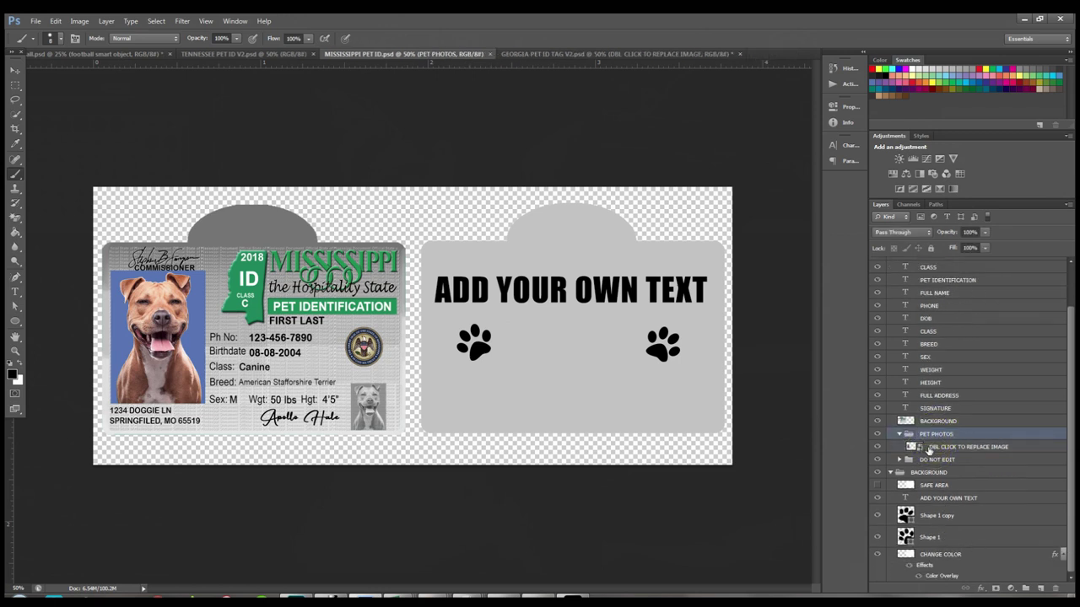
{"action": "double_click", "coordinate": [920, 449]}
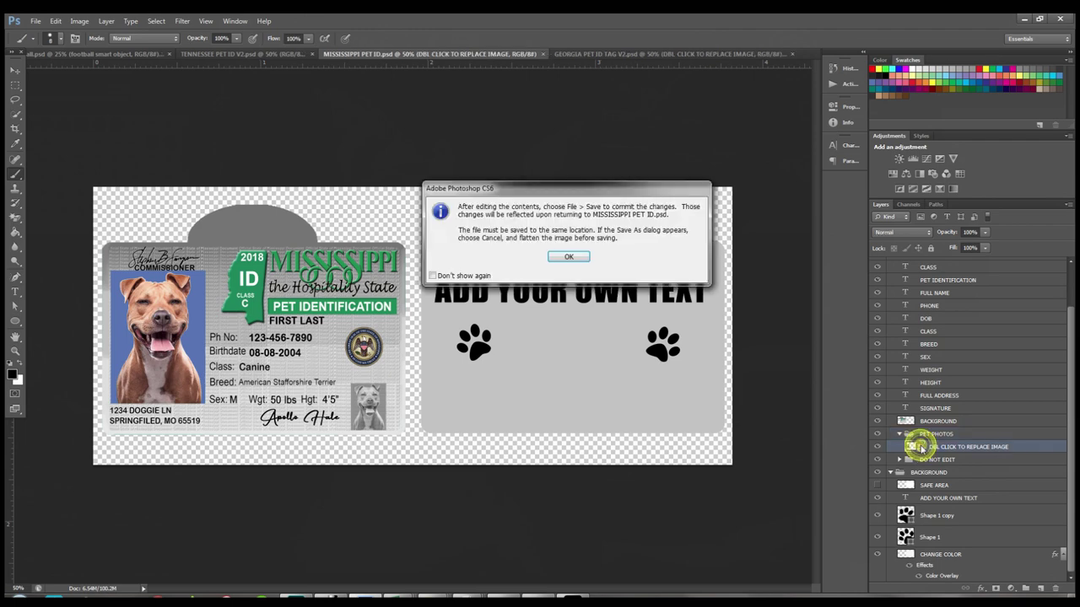
{"action": "left_click", "coordinate": [577, 258]}
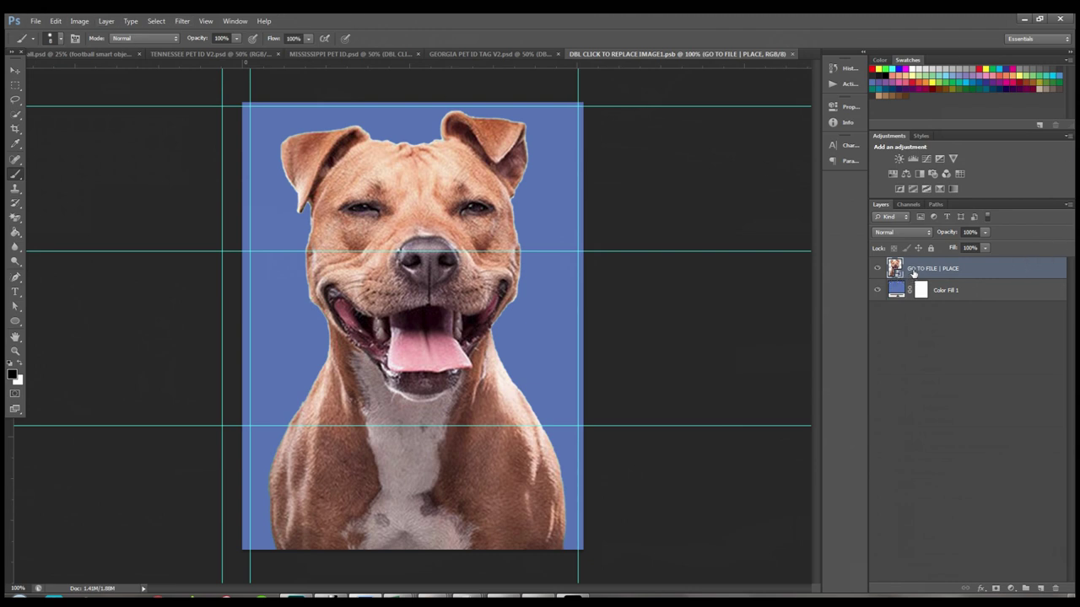
- Start placing an image and browse to the _IMAGE UPLOAD folder inside Dropbox's _HALE BOUND folder
{"action": "left_click", "coordinate": [35, 20]}
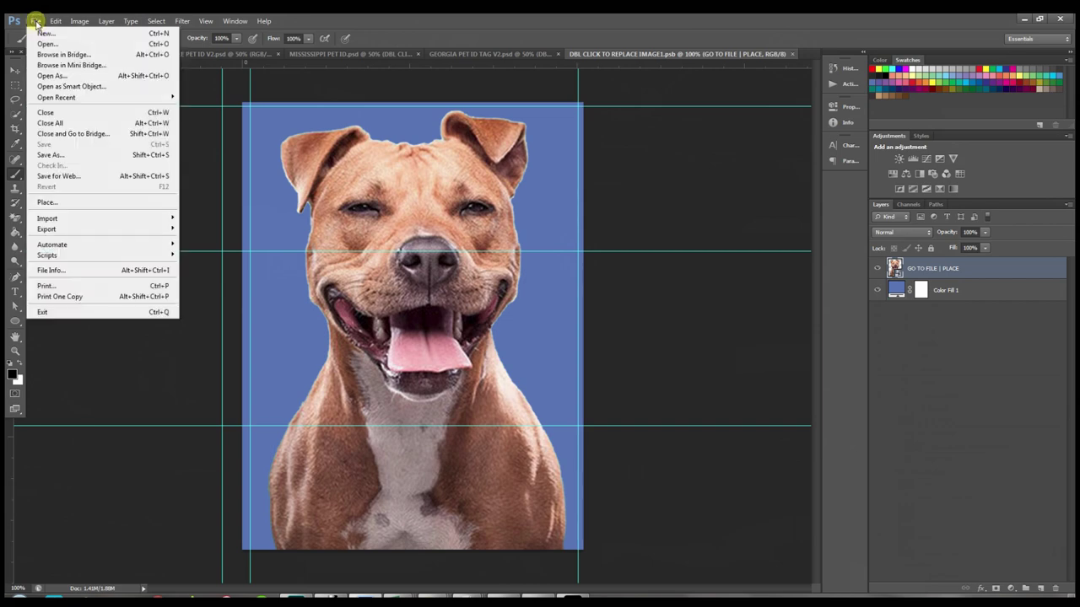
{"action": "left_click", "coordinate": [96, 202]}
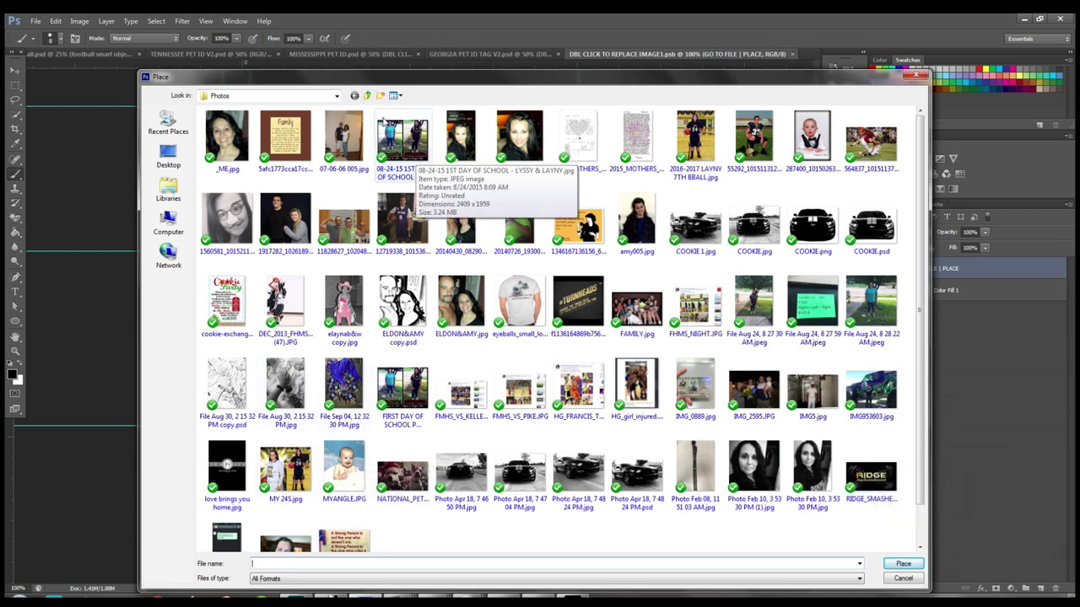
{"action": "left_click", "coordinate": [367, 96]}
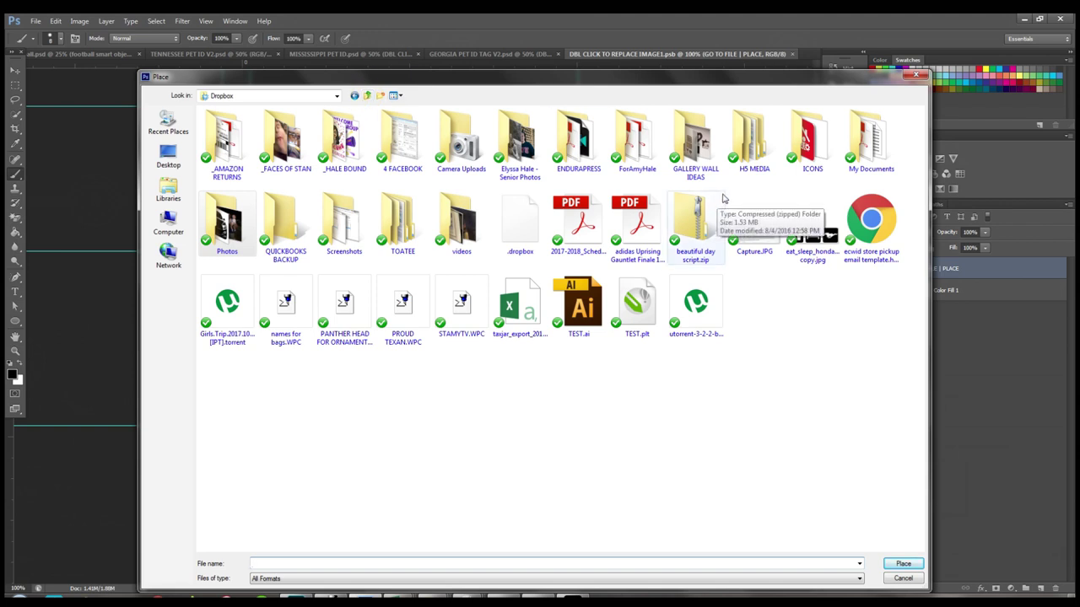
{"action": "left_click", "coordinate": [520, 142]}
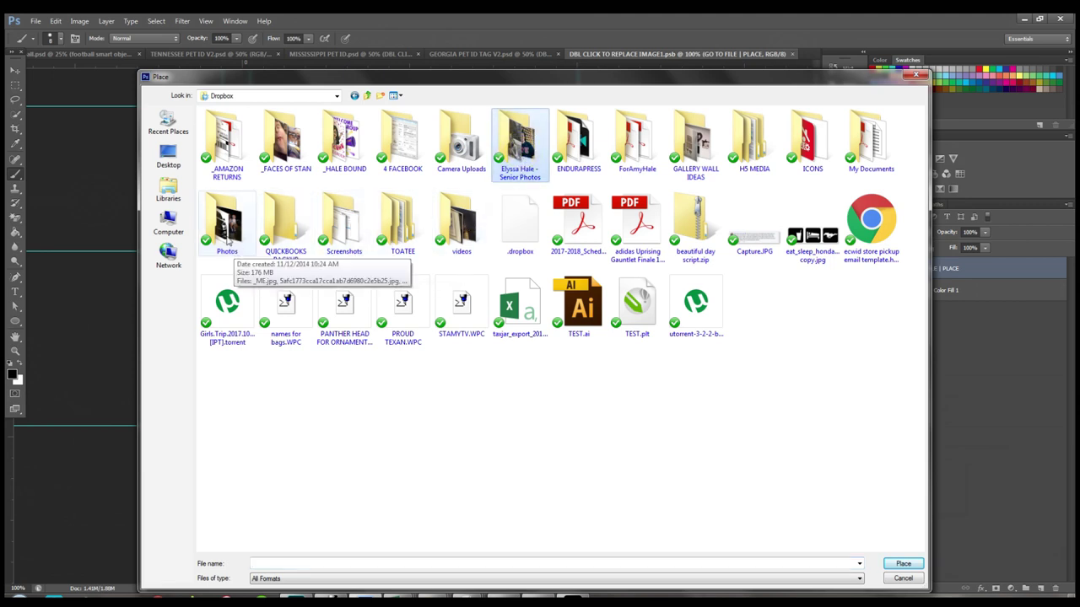
{"action": "double_click", "coordinate": [351, 160]}
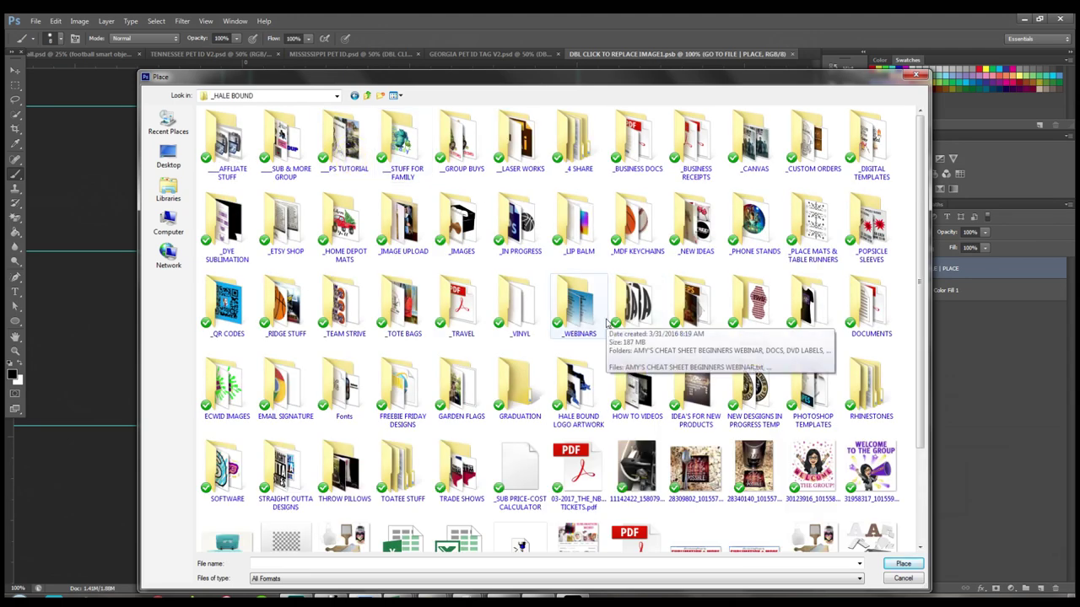
{"action": "double_click", "coordinate": [403, 221]}
{"action": "left_click", "coordinate": [403, 224]}
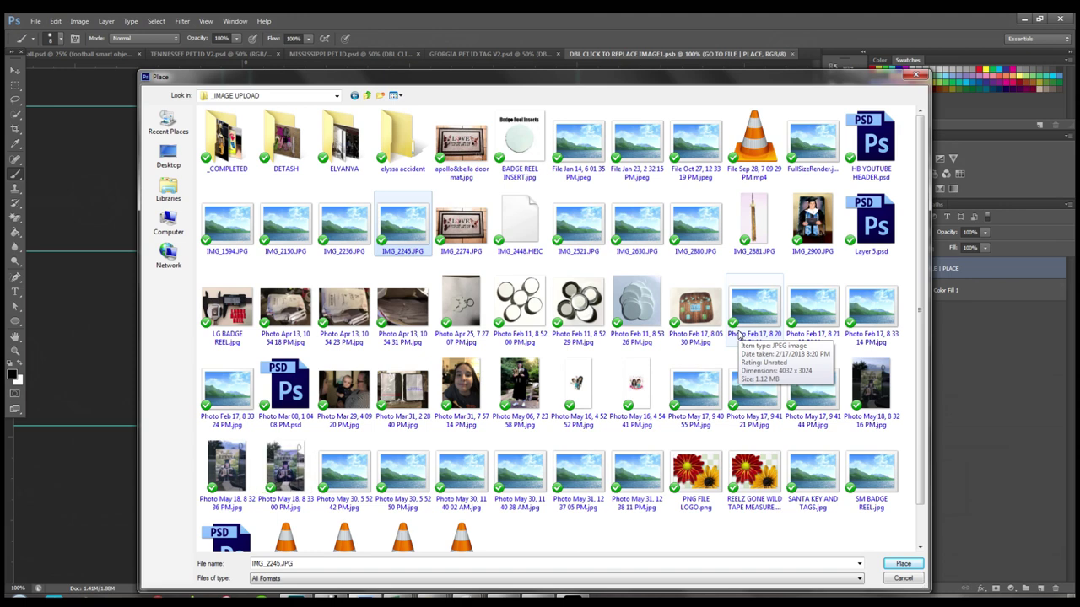
- Place IMG_2236.JPG in the smart object document at its default size and rasterize the new layer
{"action": "scroll", "coordinate": [739, 335], "scroll_direction": "down", "scroll_amount": 1}
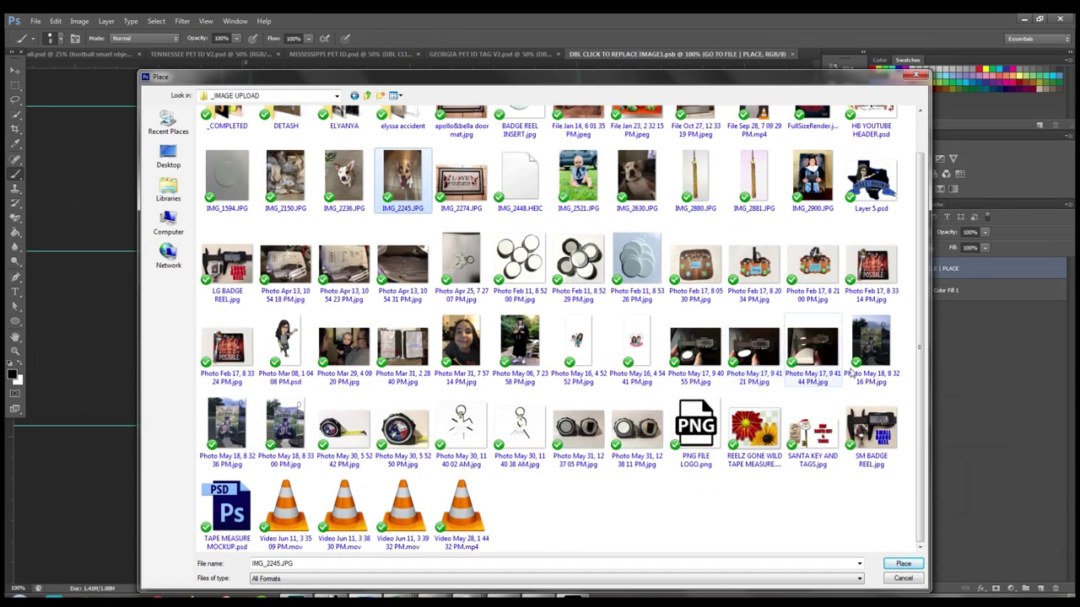
{"action": "scroll", "coordinate": [866, 381], "scroll_direction": "up", "scroll_amount": 1}
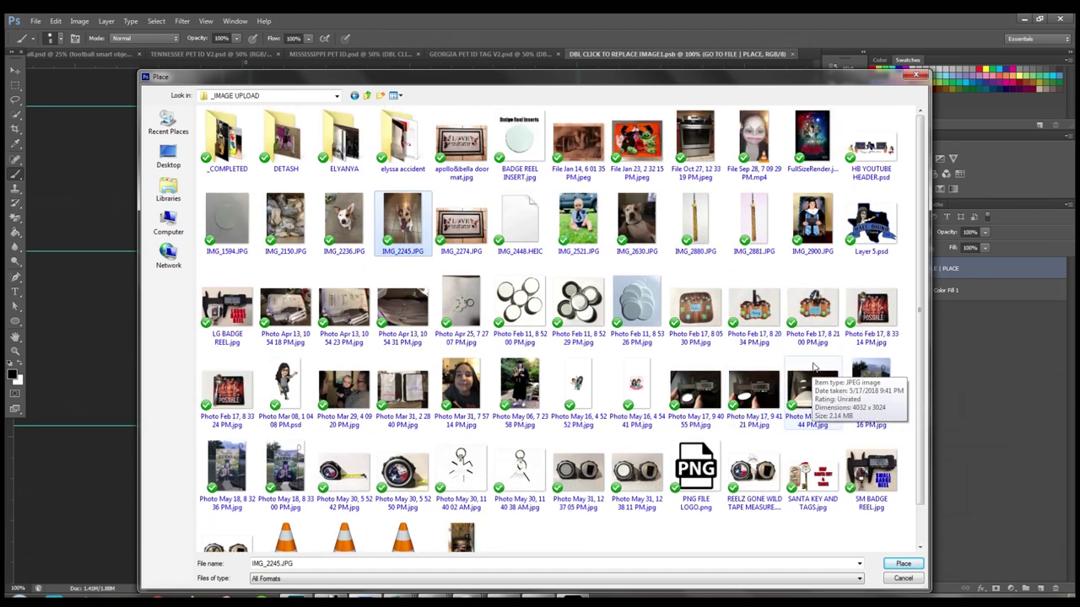
{"action": "left_click", "coordinate": [641, 212]}
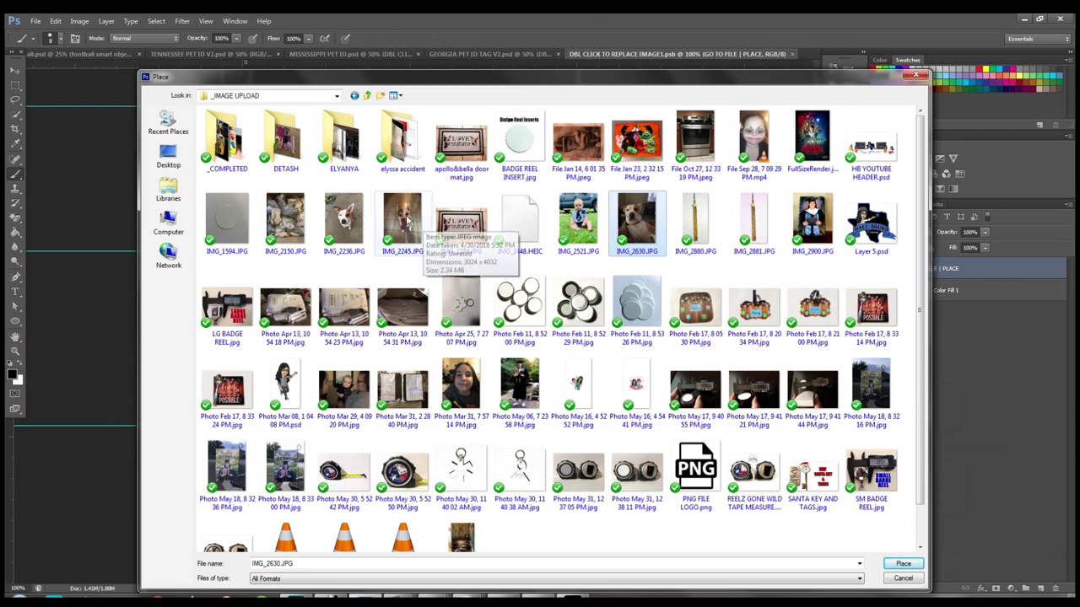
{"action": "left_click", "coordinate": [343, 218]}
{"action": "double_click", "coordinate": [344, 218]}
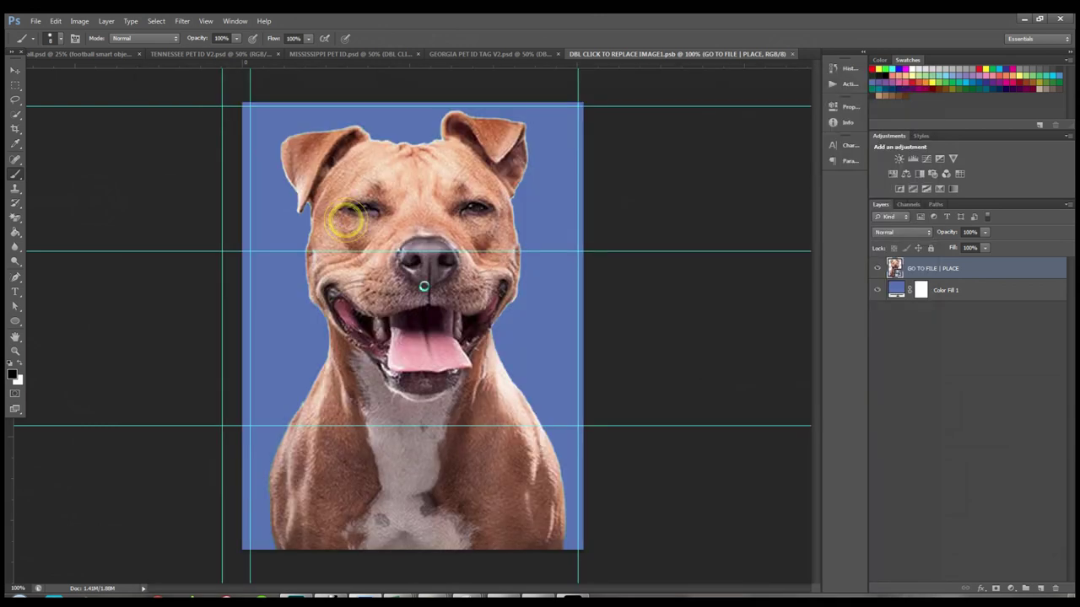
{"action": "key", "text": "Return"}
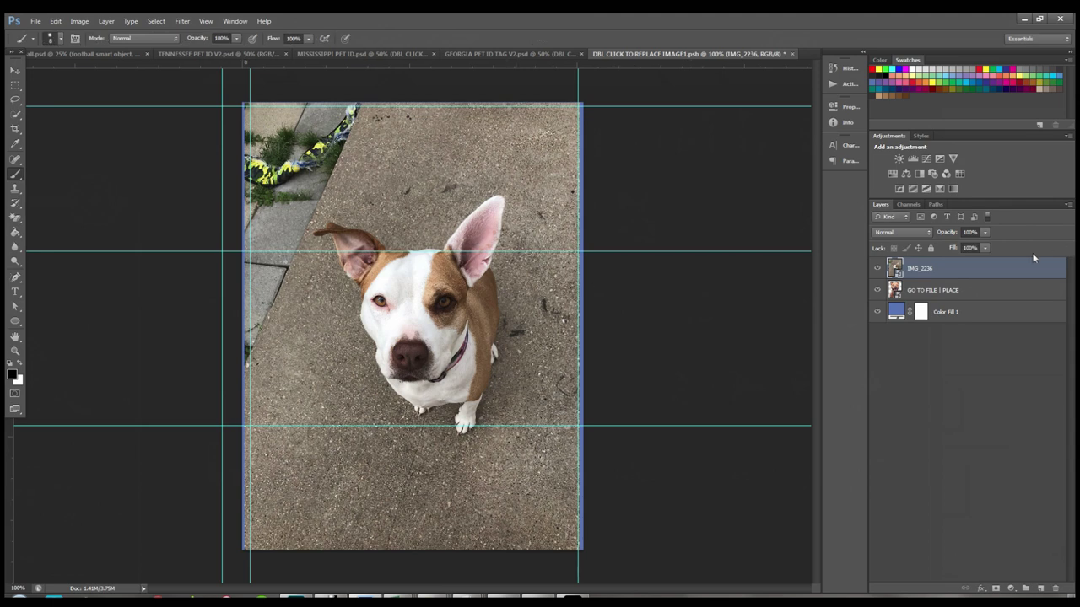
{"action": "right_click", "coordinate": [917, 268]}
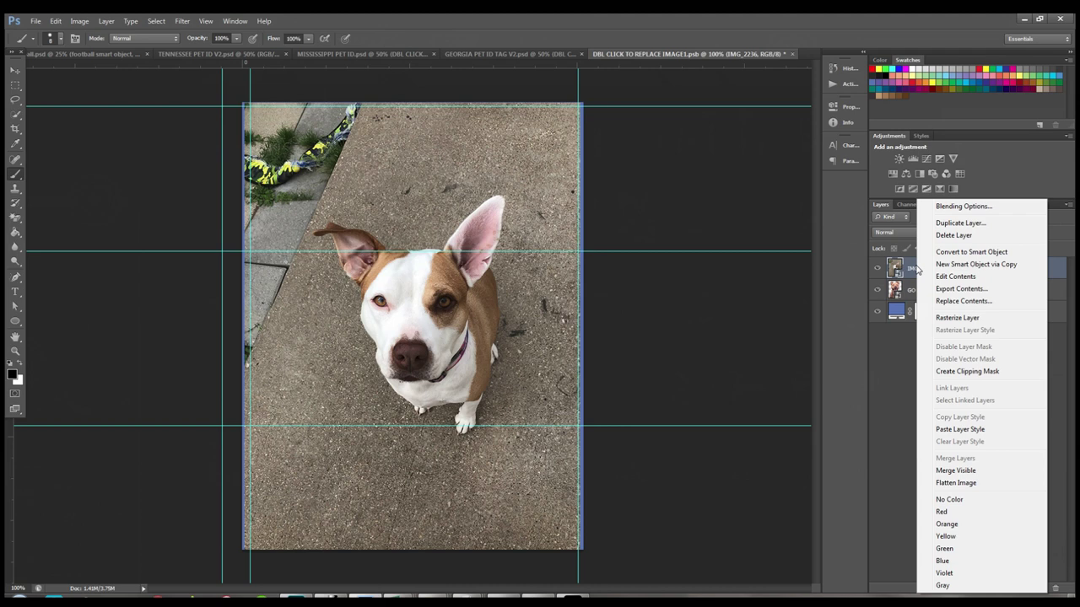
{"action": "left_click", "coordinate": [958, 317]}
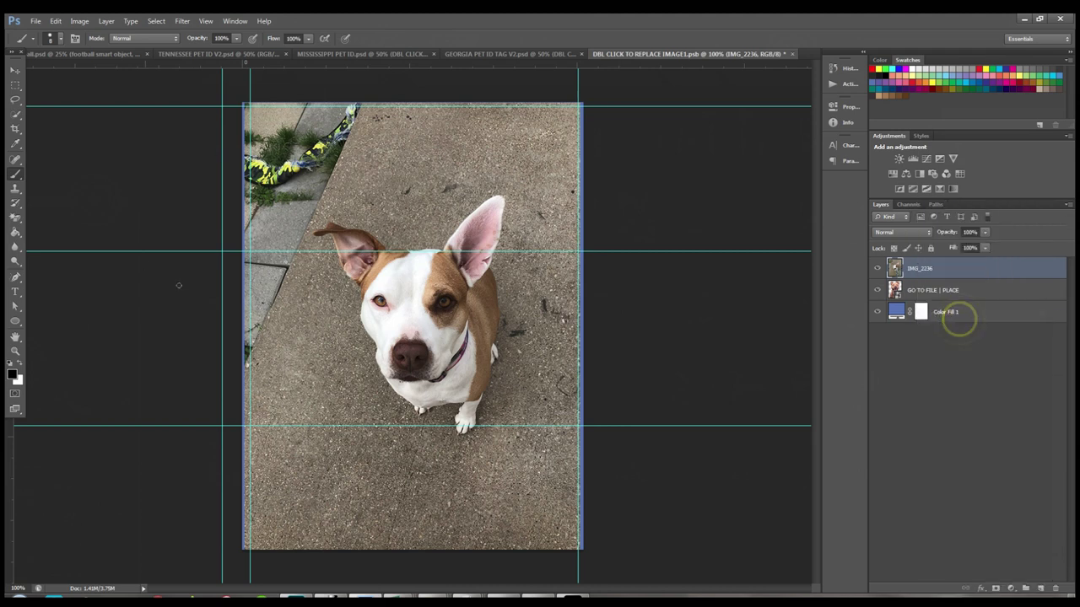
- Select the white and brown dog, including both ears and its body, with the Quick Selection tool
{"action": "left_click", "coordinate": [17, 117]}
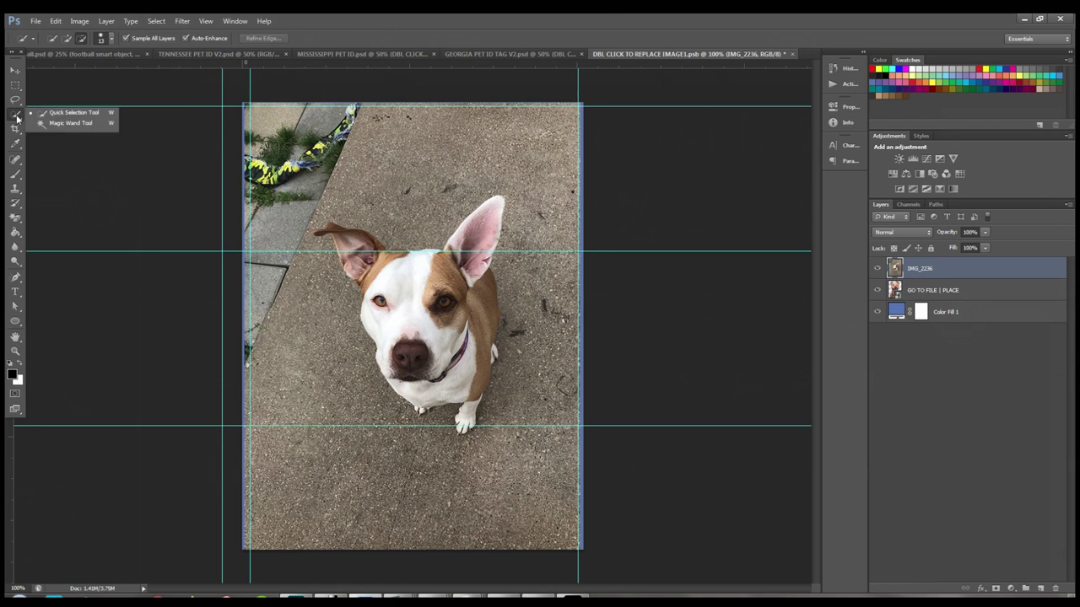
{"action": "left_click", "coordinate": [71, 112]}
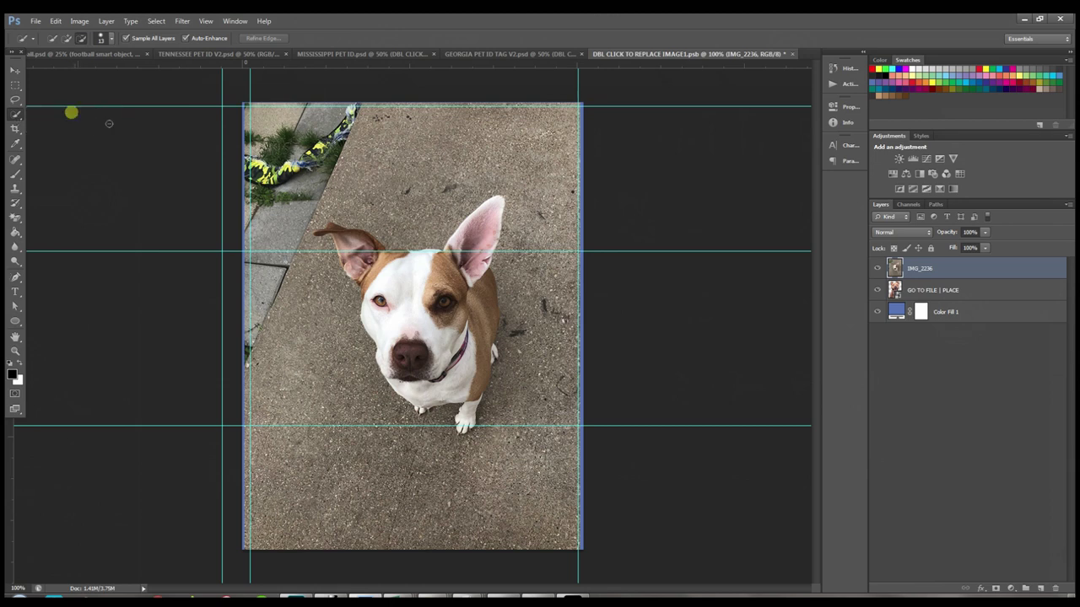
{"action": "left_click", "coordinate": [52, 39]}
{"action": "mouse_move", "coordinate": [386, 249]}
{"action": "left_mouse_down"}
{"action": "mouse_move", "coordinate": [468, 359]}
{"action": "mouse_move", "coordinate": [464, 418]}
{"action": "mouse_move", "coordinate": [477, 216]}
{"action": "left_mouse_up"}
{"action": "left_click_drag", "start_coordinate": [376, 277], "coordinate": [331, 238]}
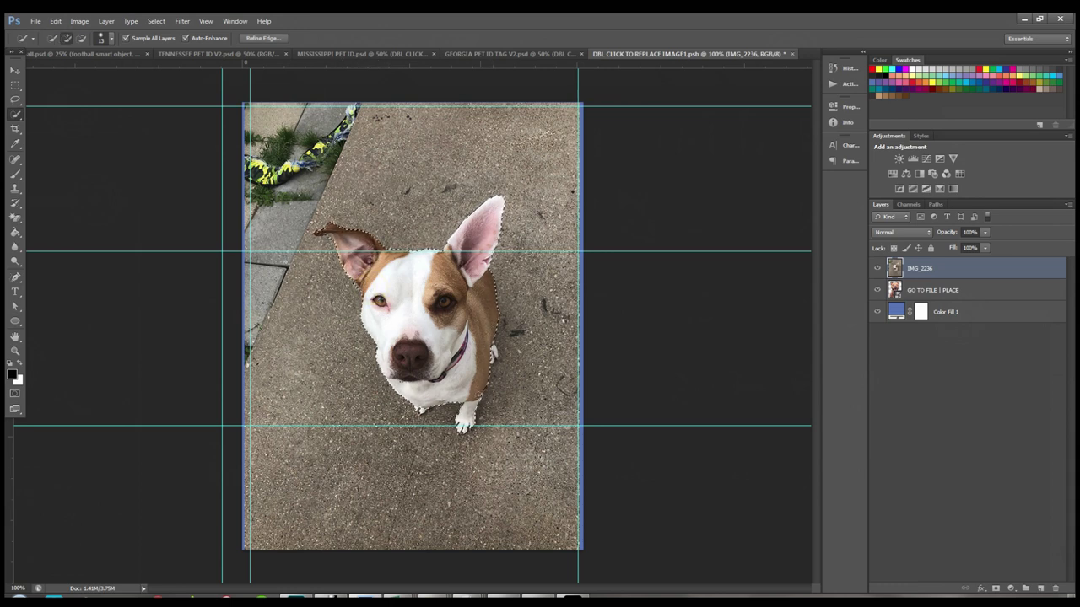
{"action": "left_click", "coordinate": [491, 348]}
- Refine the selection by subtracting the pavement beside the folded ear and adding the edge at the small paw below the chest
{"action": "left_click", "coordinate": [80, 38]}
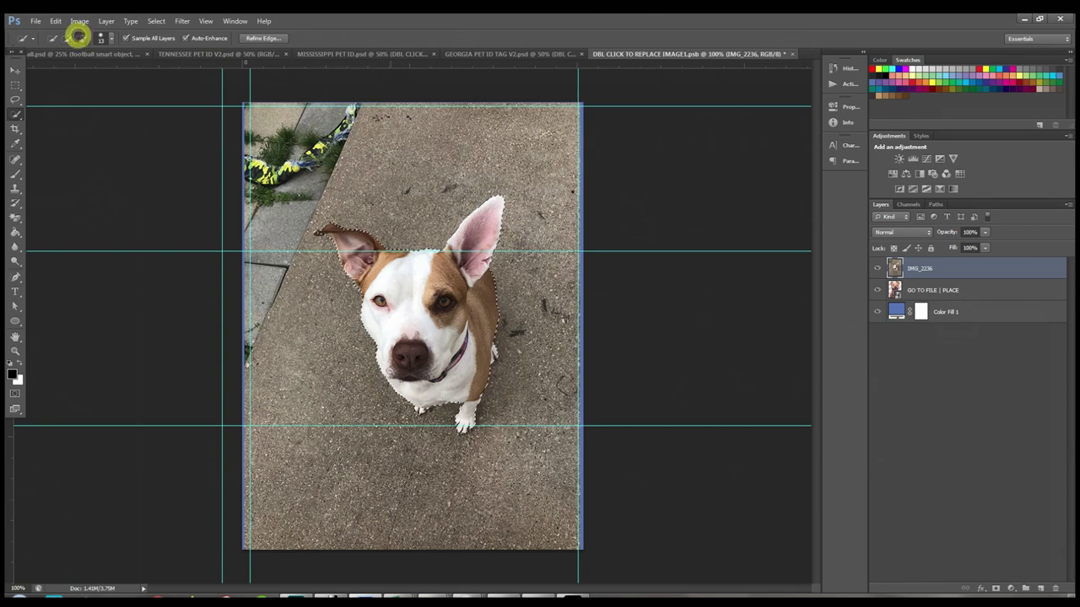
{"action": "key", "text": "ctrl+plus"}
{"action": "key", "text": "ctrl+plus"}
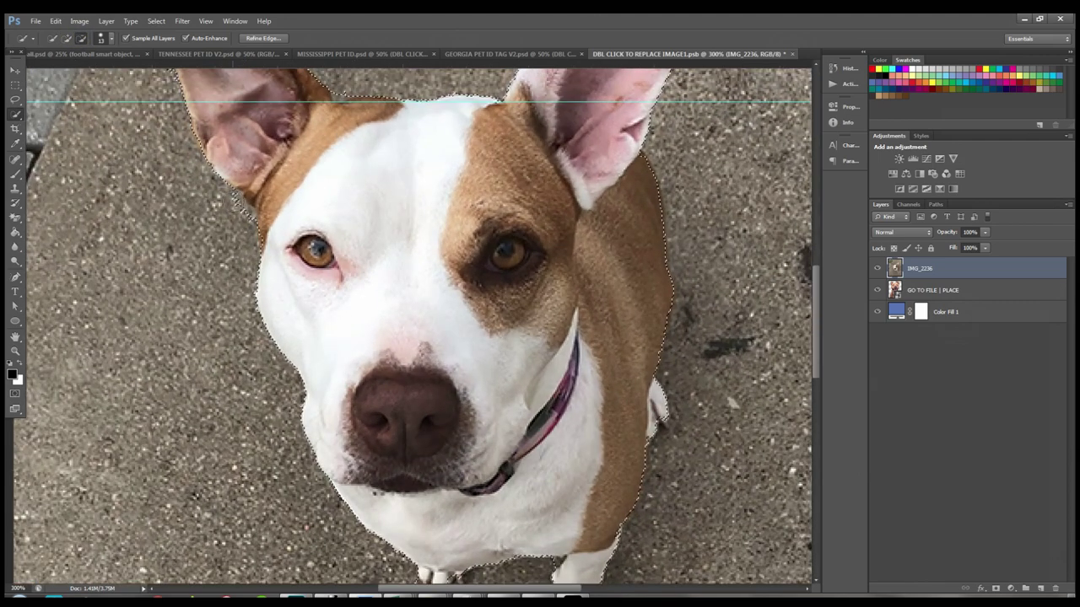
{"action": "left_click", "coordinate": [231, 195]}
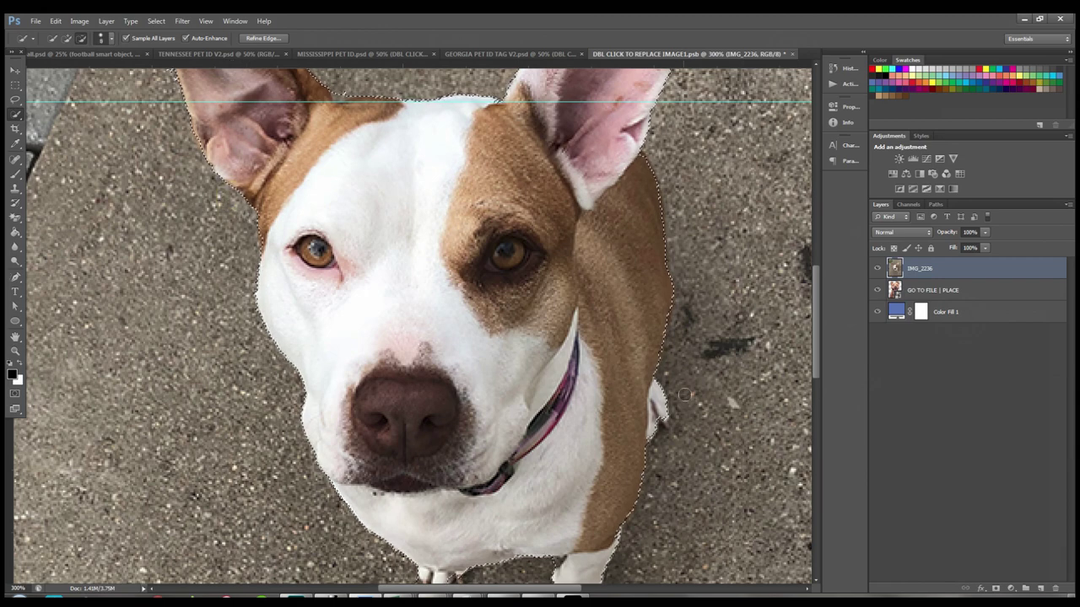
{"action": "scroll", "coordinate": [416, 323], "scroll_direction": "down", "scroll_amount": 2}
{"action": "left_click", "coordinate": [459, 524]}
{"action": "left_click", "coordinate": [68, 38]}
{"action": "left_click", "coordinate": [460, 516]}
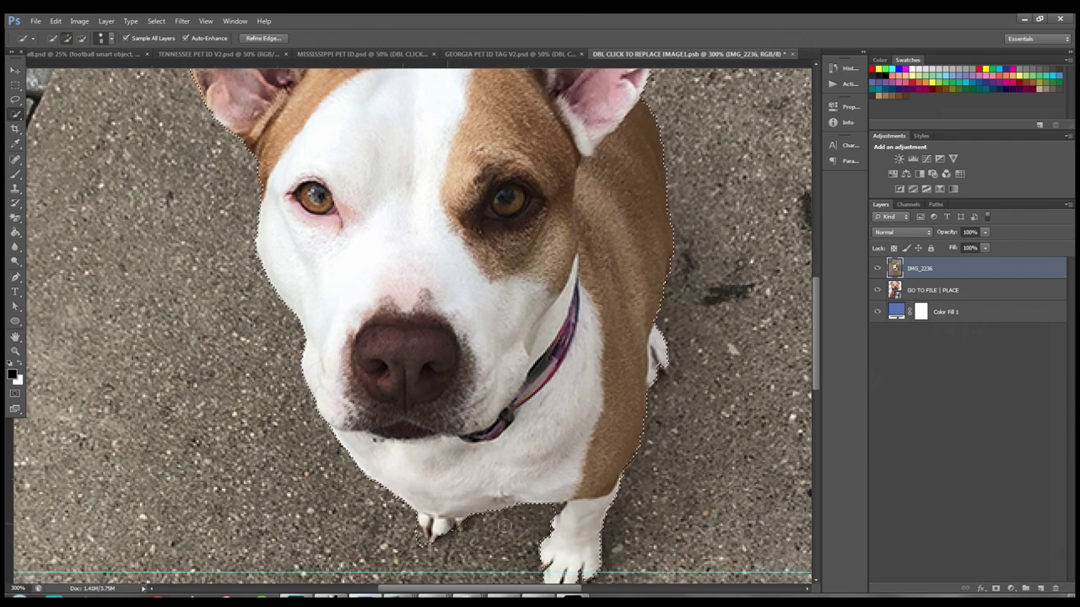
{"action": "scroll", "coordinate": [455, 525], "scroll_direction": "down", "scroll_amount": 2}
{"action": "scroll", "coordinate": [455, 524], "scroll_direction": "up", "scroll_amount": 2}
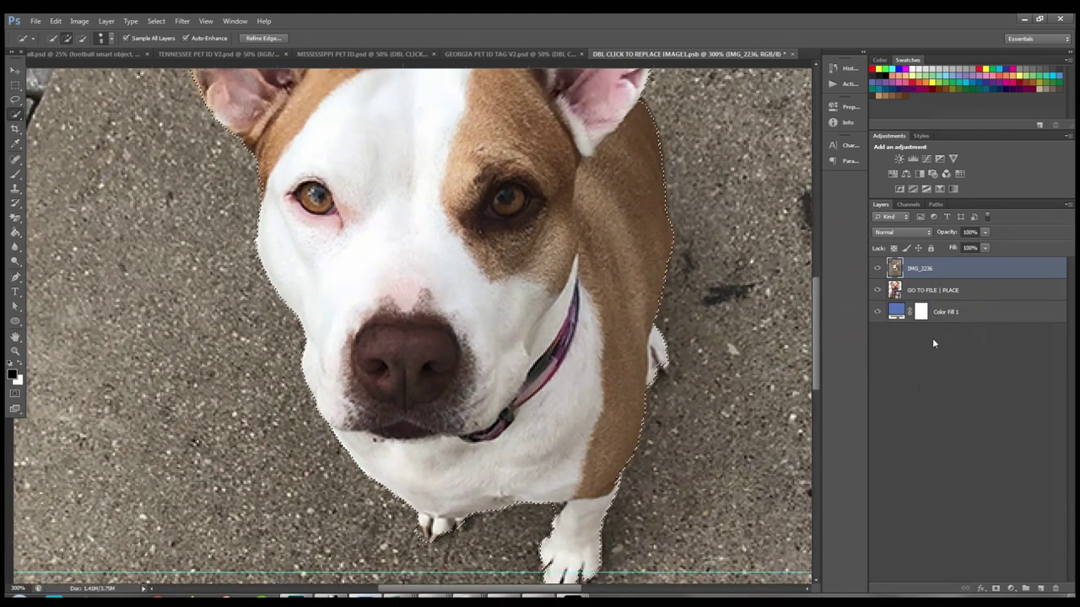
- Add a layer mask to IMG_2236 from the selection and hide the GO TO FILE | PLACE layer
{"action": "key", "text": "ctrl+minus"}
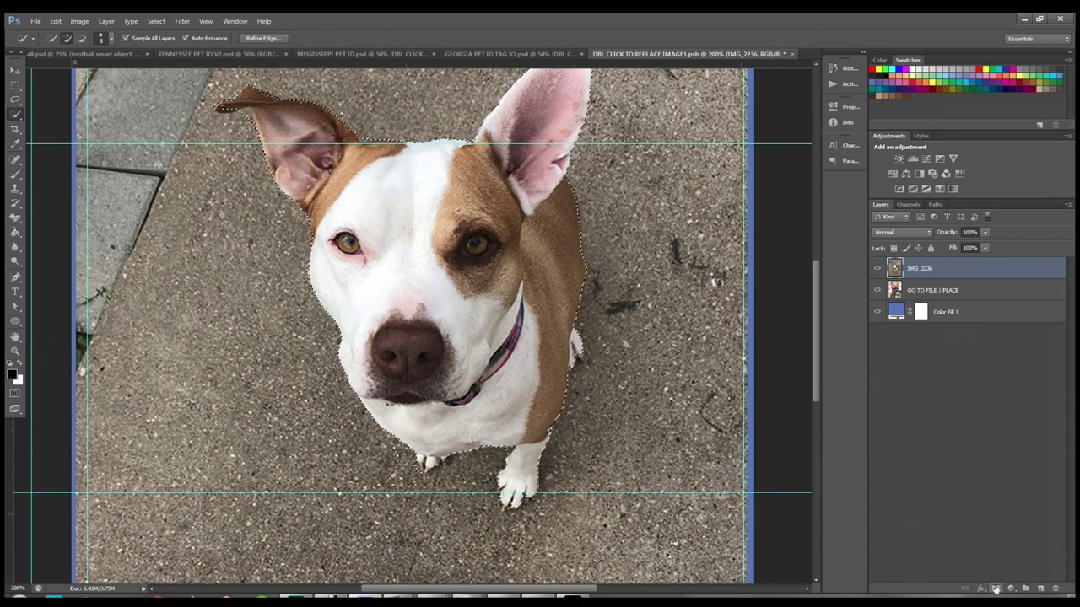
{"action": "left_click", "coordinate": [996, 588]}
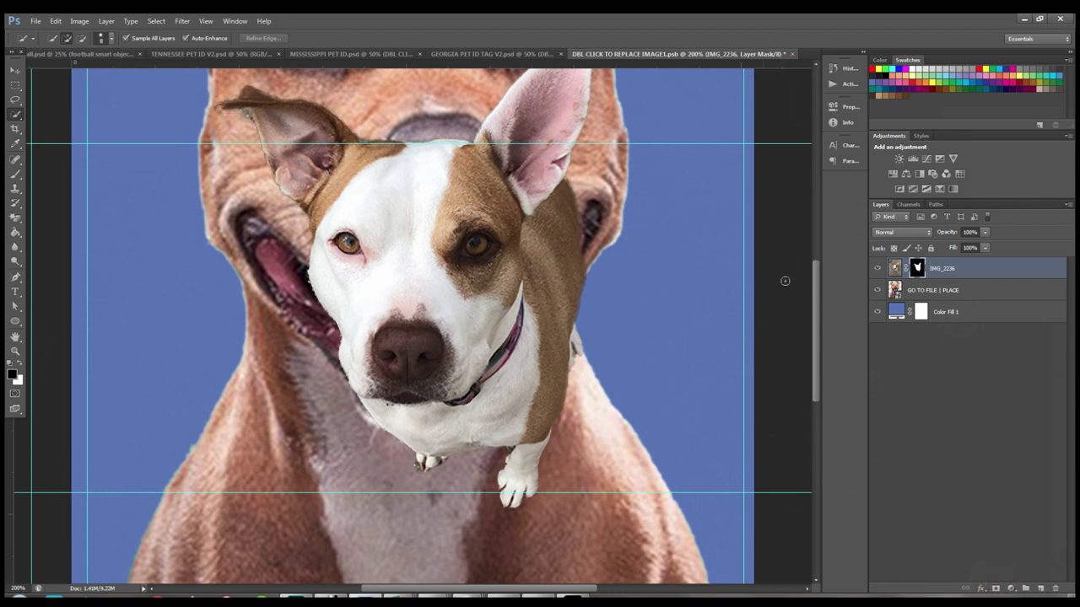
{"action": "left_click", "coordinate": [878, 289]}
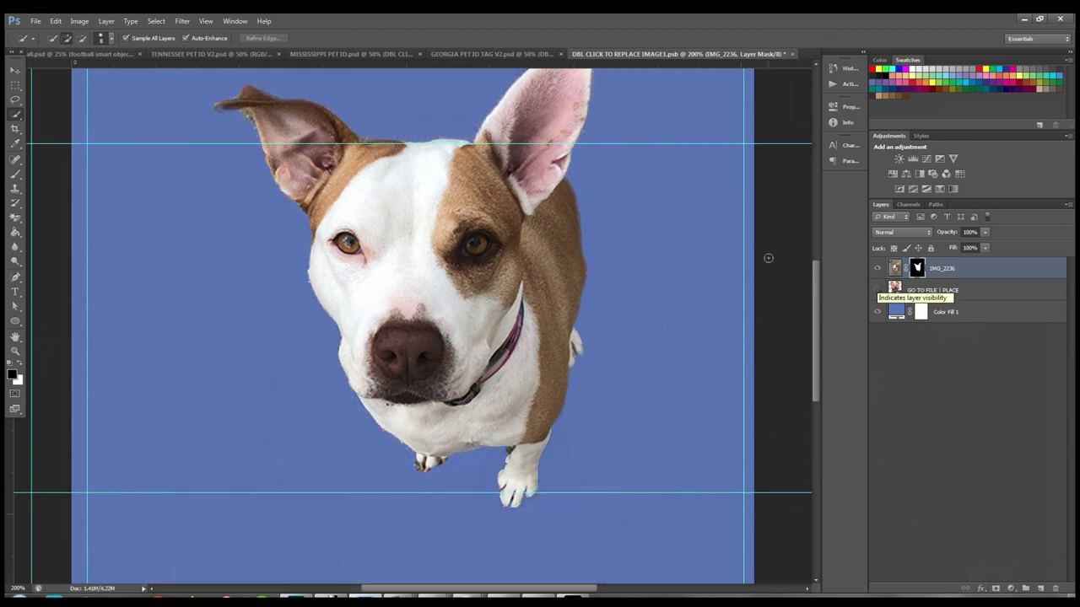
- Scale the masked dog up to about 199% and position it so its head and ears fill the blue background
{"action": "key", "text": "ctrl+plus"}
{"action": "key", "text": "ctrl+minus"}
{"action": "key", "text": "ctrl+minus"}
{"action": "key", "text": "ctrl+minus"}
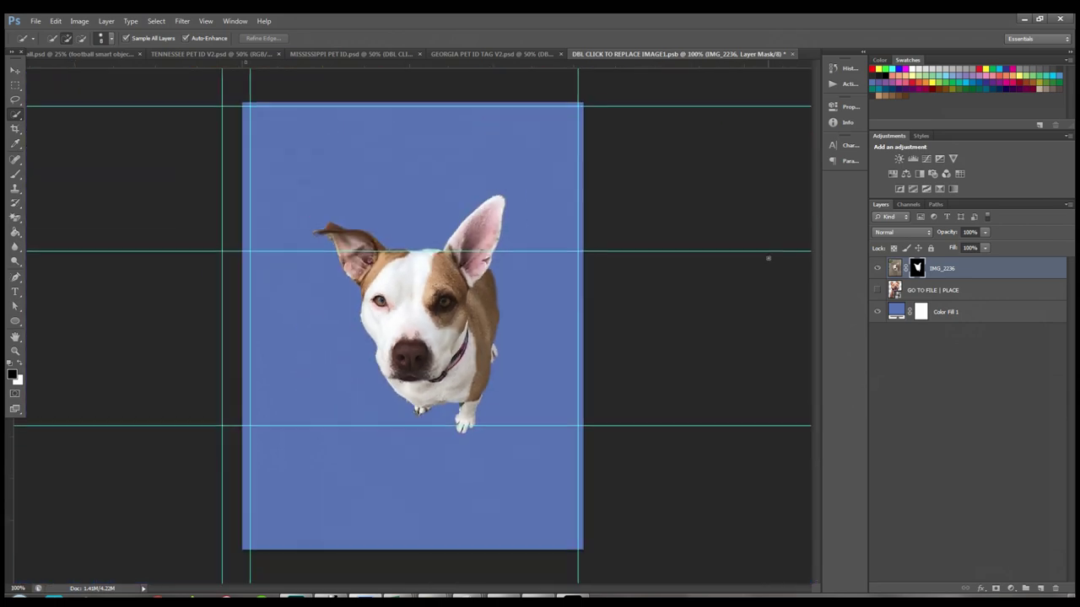
{"action": "left_click", "coordinate": [12, 72]}
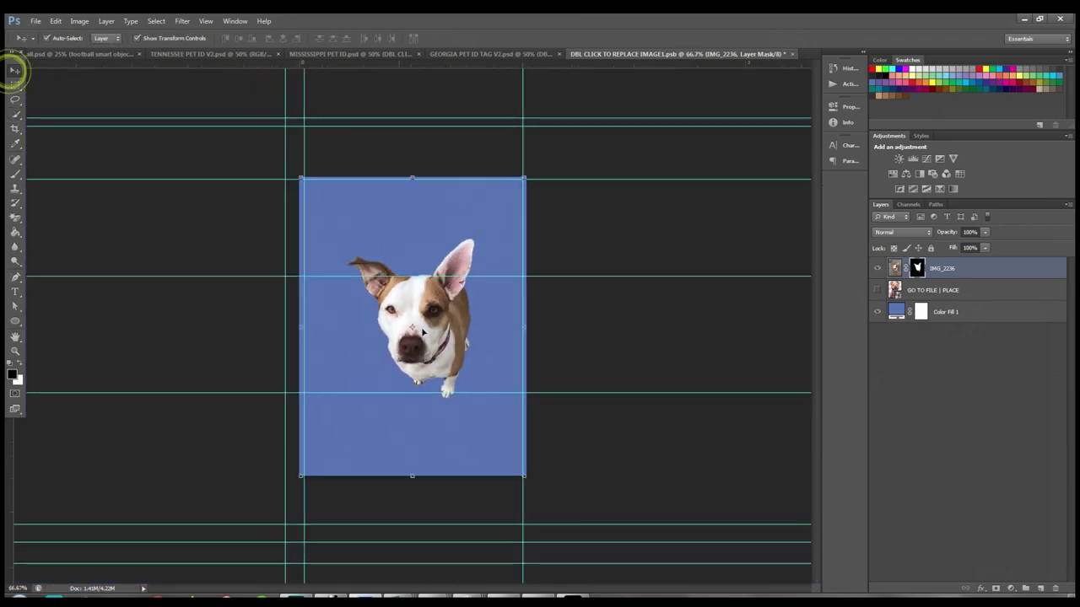
{"action": "left_click_drag", "start_coordinate": [299, 178], "coordinate": [278, 149]}
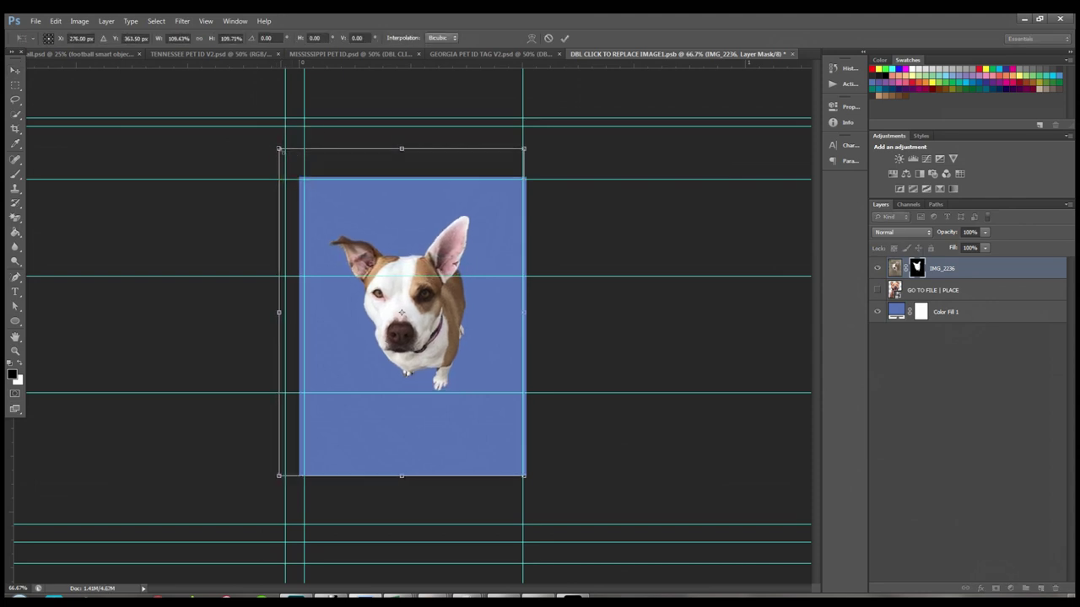
{"action": "left_click_drag", "start_coordinate": [281, 149], "coordinate": [211, 58]}
{"action": "left_click_drag", "start_coordinate": [523, 475], "coordinate": [468, 378]}
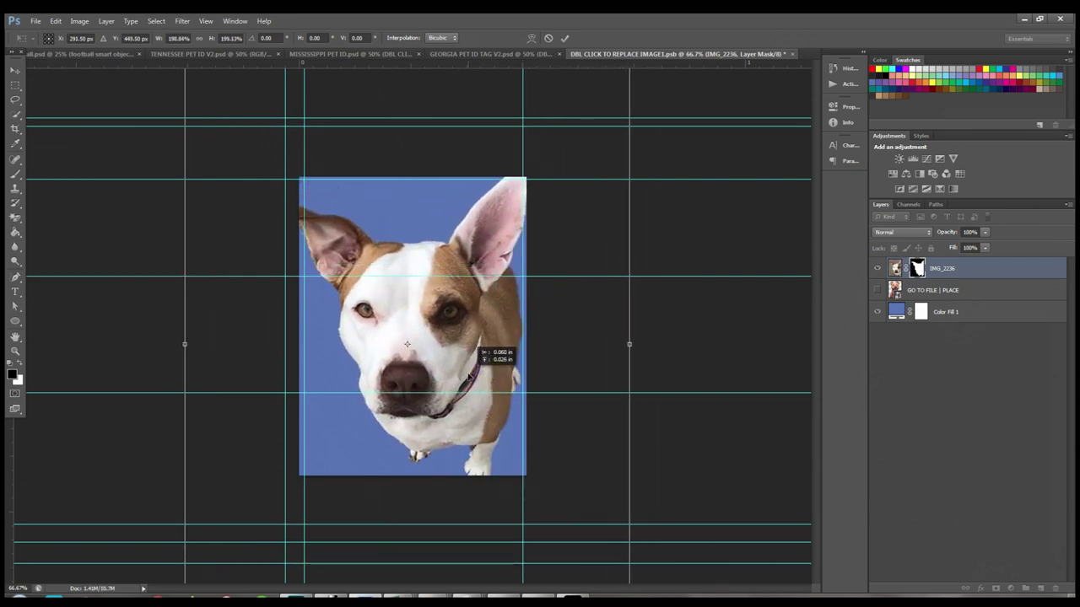
{"action": "key", "text": "Return"}
- Paint black on the IMG_2236 layer mask with the Brush tool to clean the fringe along the dog's white cheek and jaw
{"action": "key", "text": "ctrl+plus"}
{"action": "key", "text": "ctrl+plus"}
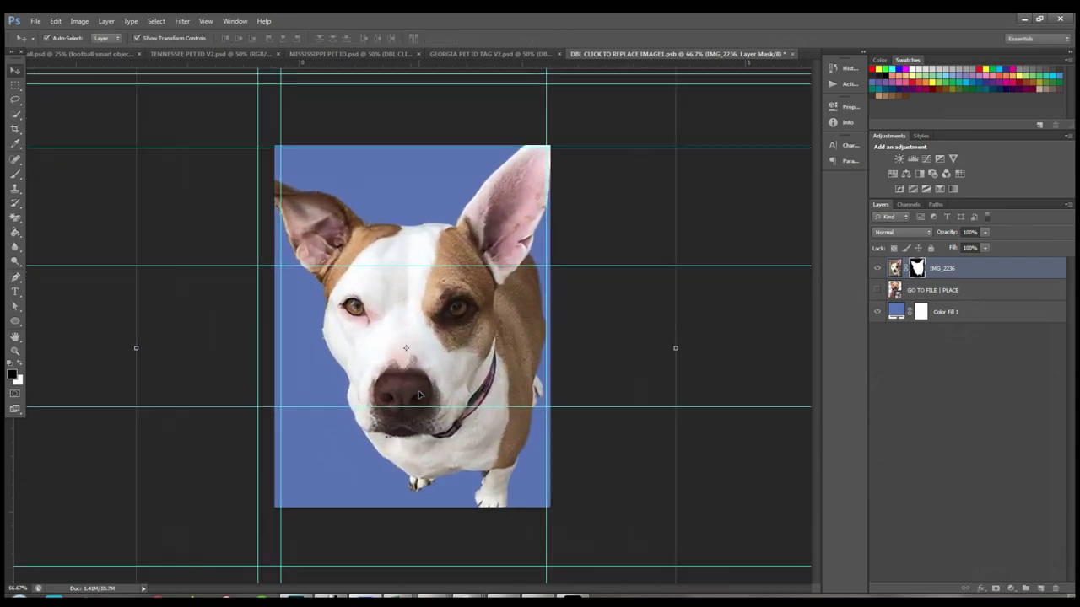
{"action": "scroll", "coordinate": [191, 450], "scroll_direction": "down", "scroll_amount": 3}
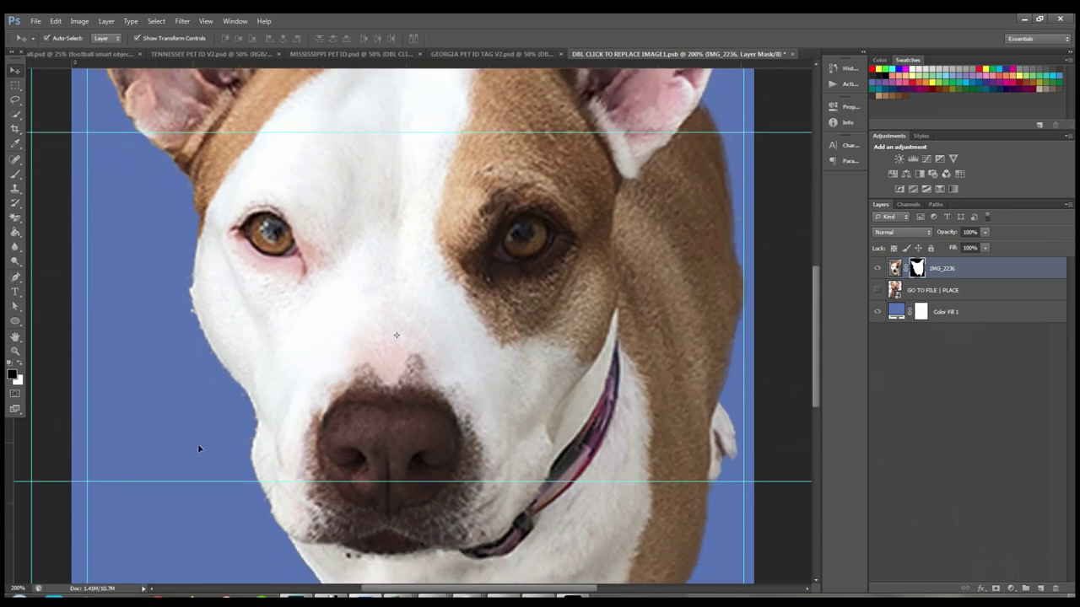
{"action": "left_click", "coordinate": [10, 364]}
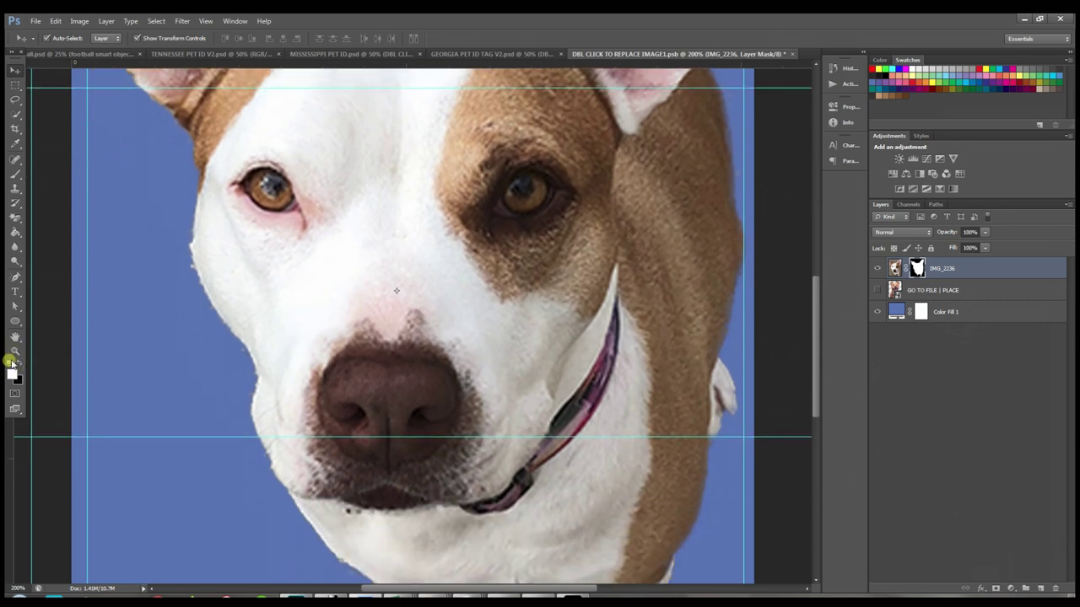
{"action": "left_click", "coordinate": [16, 115]}
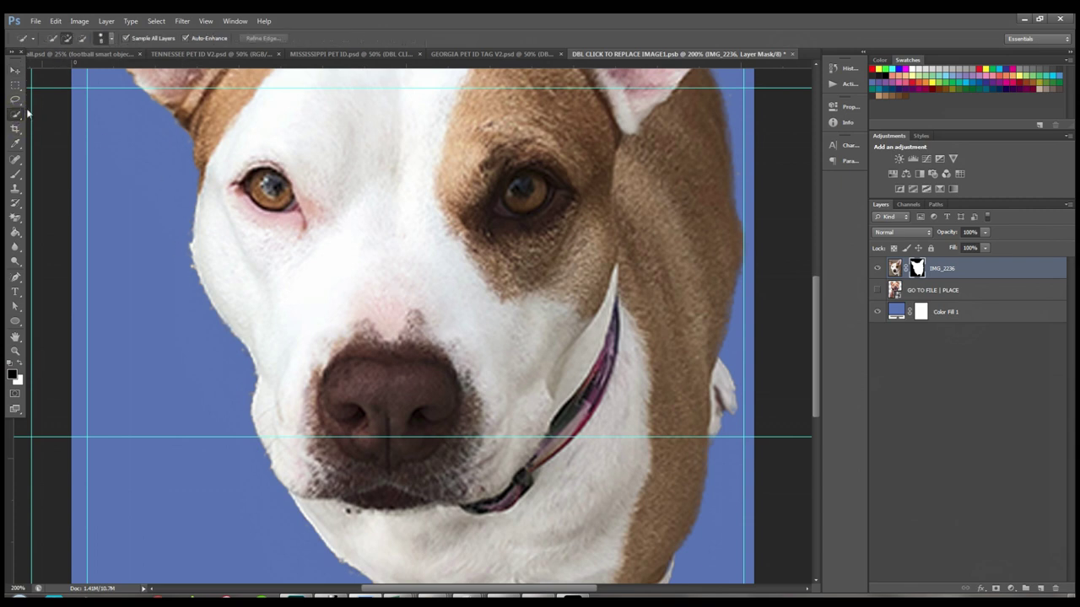
{"action": "left_click", "coordinate": [15, 174]}
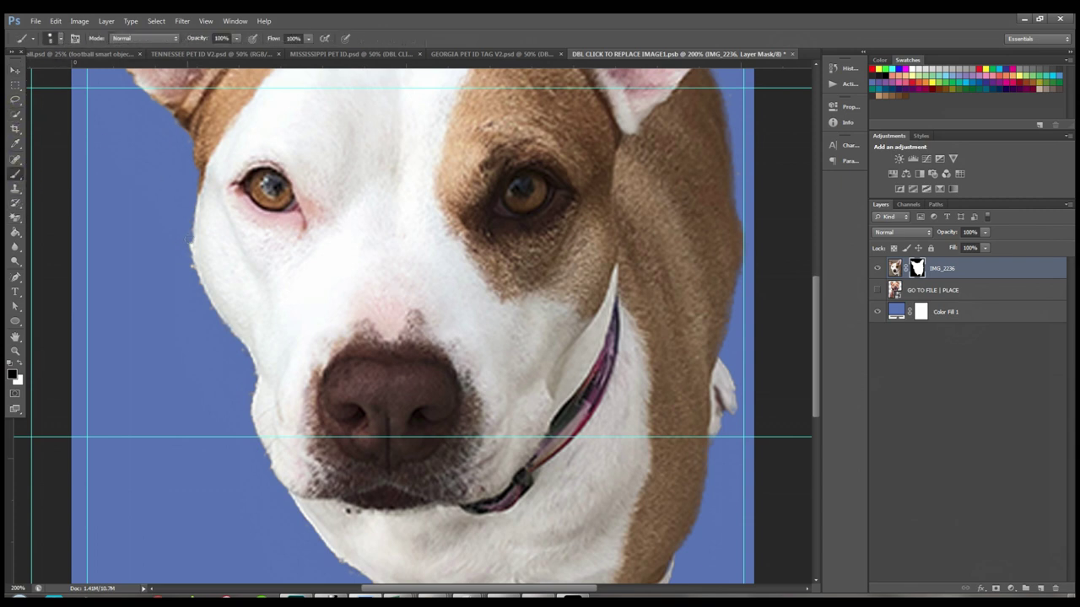
{"action": "left_click", "coordinate": [244, 357]}
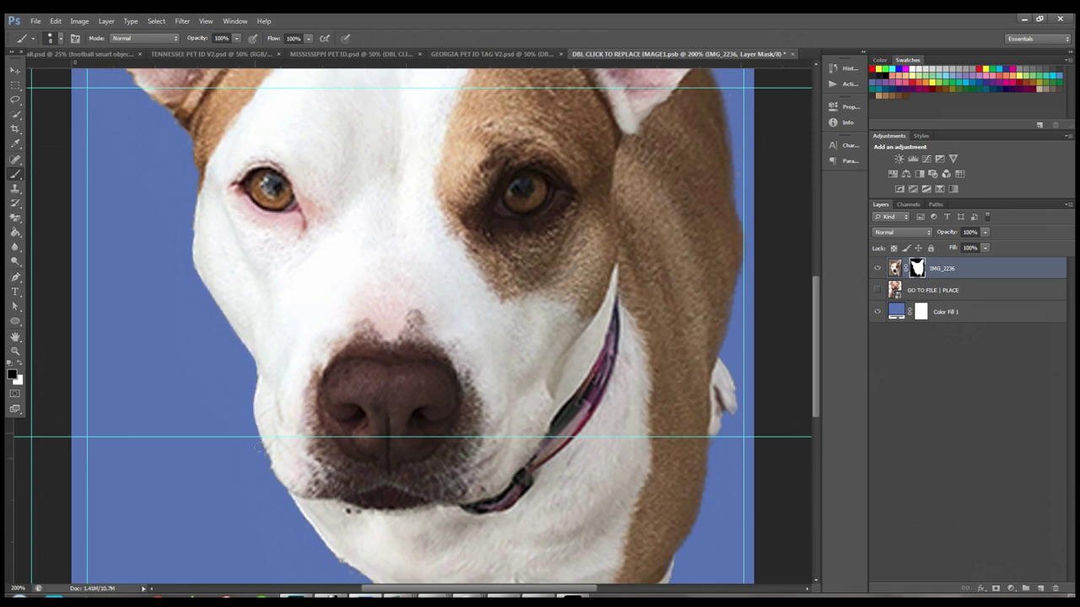
- Mask out the leftover background specks around the edges of both ears and the top of the head with the black brush
{"action": "scroll", "coordinate": [673, 436], "scroll_direction": "up", "scroll_amount": 5}
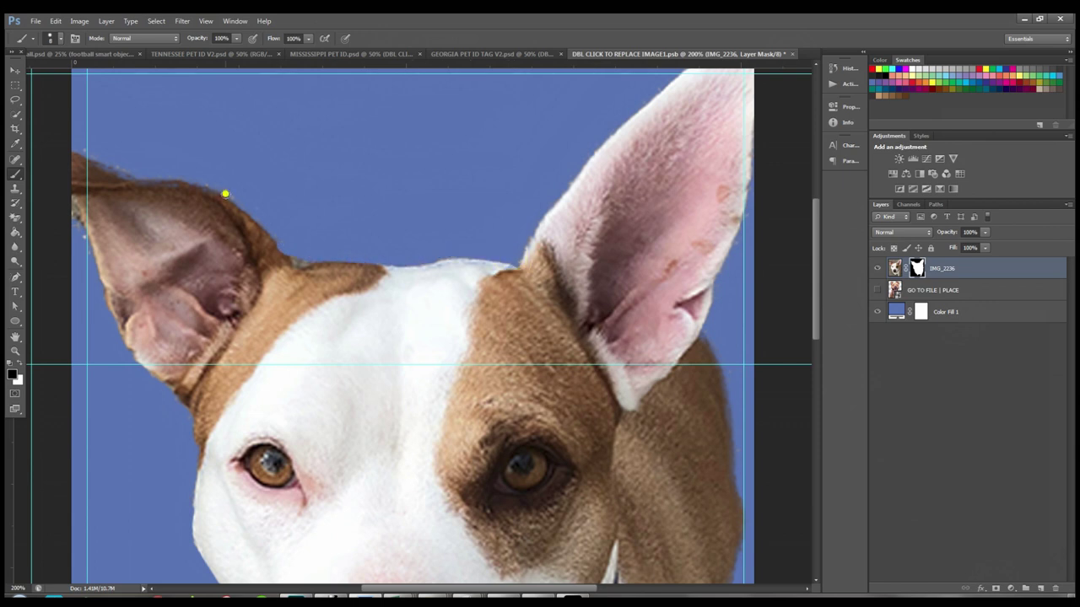
{"action": "left_click", "coordinate": [106, 164]}
{"action": "left_click", "coordinate": [79, 146]}
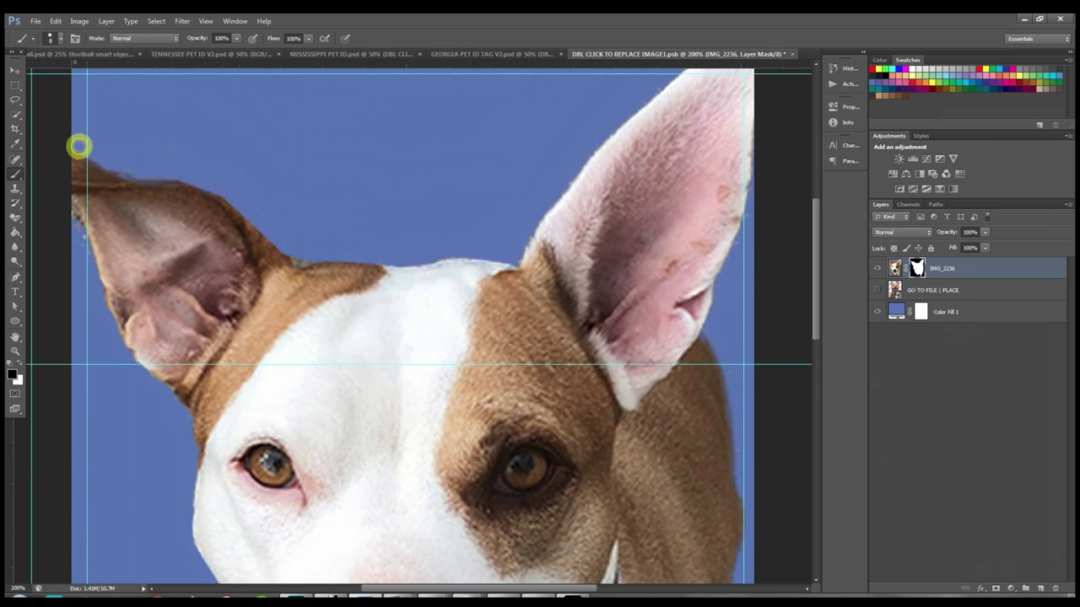
{"action": "left_click", "coordinate": [68, 213]}
{"action": "left_click", "coordinate": [516, 258]}
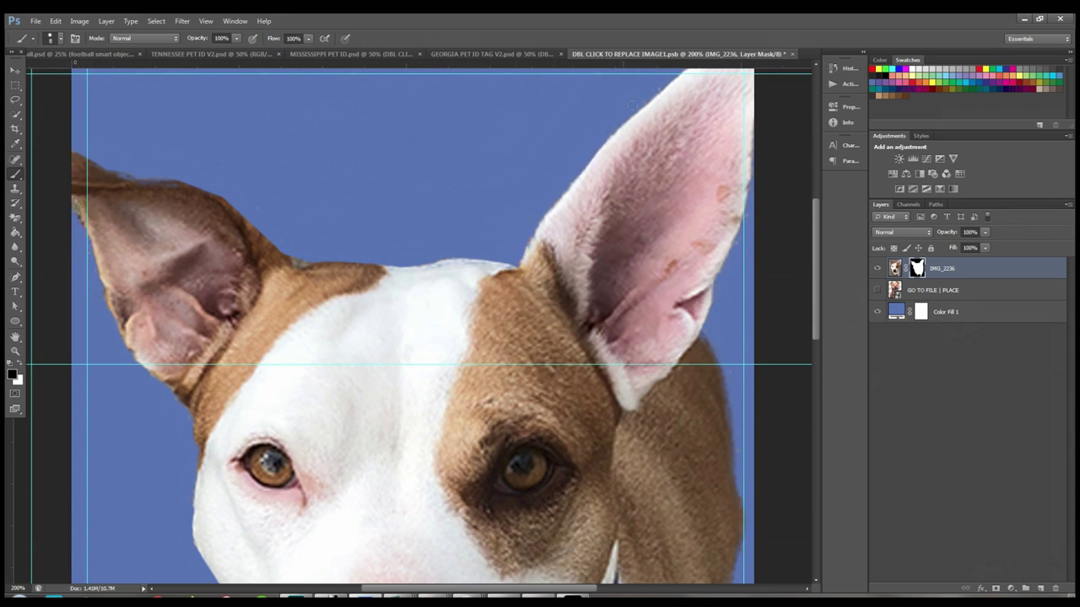
{"action": "left_click", "coordinate": [760, 180]}
{"action": "scroll", "coordinate": [740, 441], "scroll_direction": "down", "scroll_amount": 3}
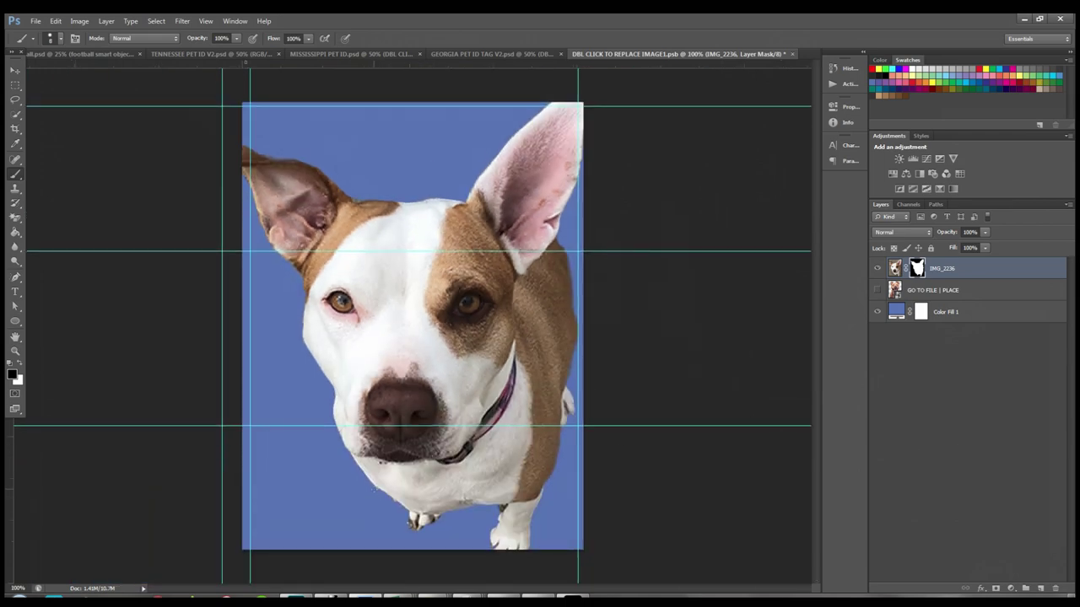
- Brush away the remaining background fringe on the mask below the chin and chest and beside the small paws
{"action": "scroll", "coordinate": [389, 525], "scroll_direction": "up", "scroll_amount": 4}
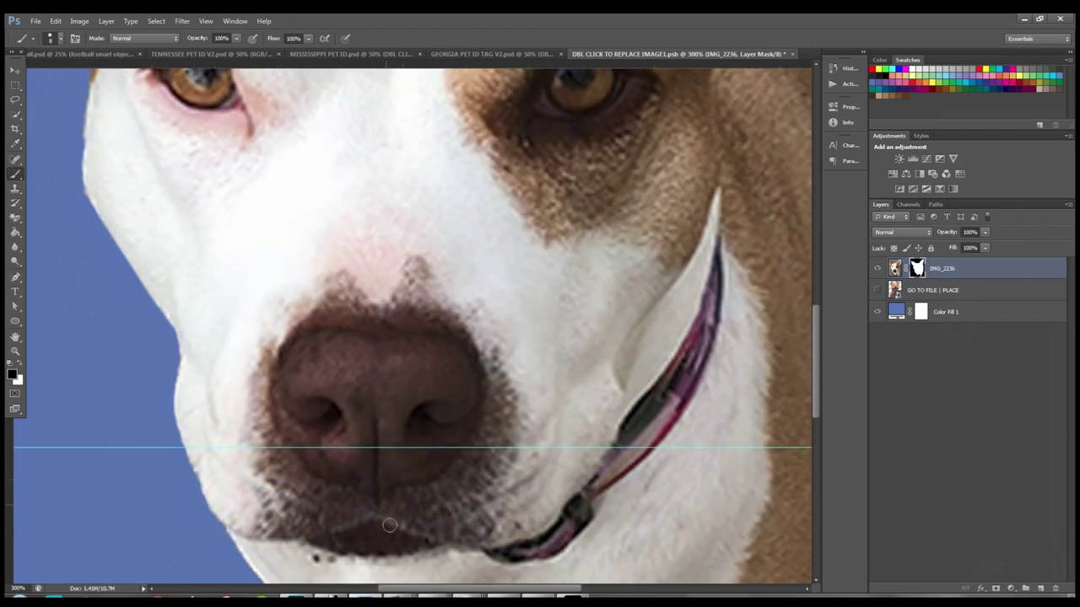
{"action": "scroll", "coordinate": [388, 525], "scroll_direction": "down", "scroll_amount": 4}
{"action": "left_click", "coordinate": [297, 449]}
{"action": "left_click", "coordinate": [385, 512]}
{"action": "left_click", "coordinate": [380, 513]}
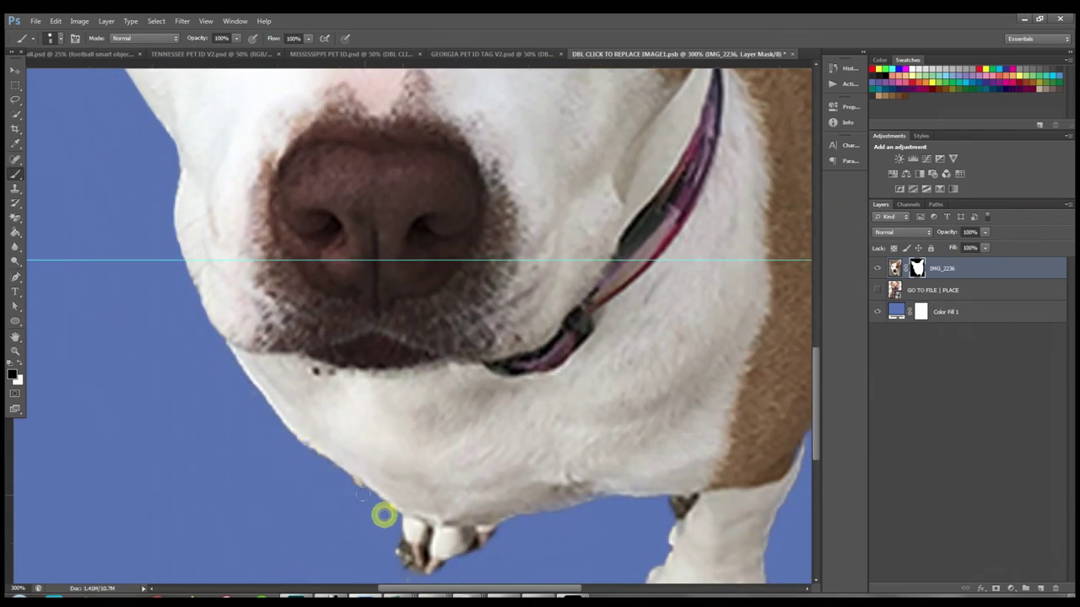
{"action": "left_click", "coordinate": [391, 532]}
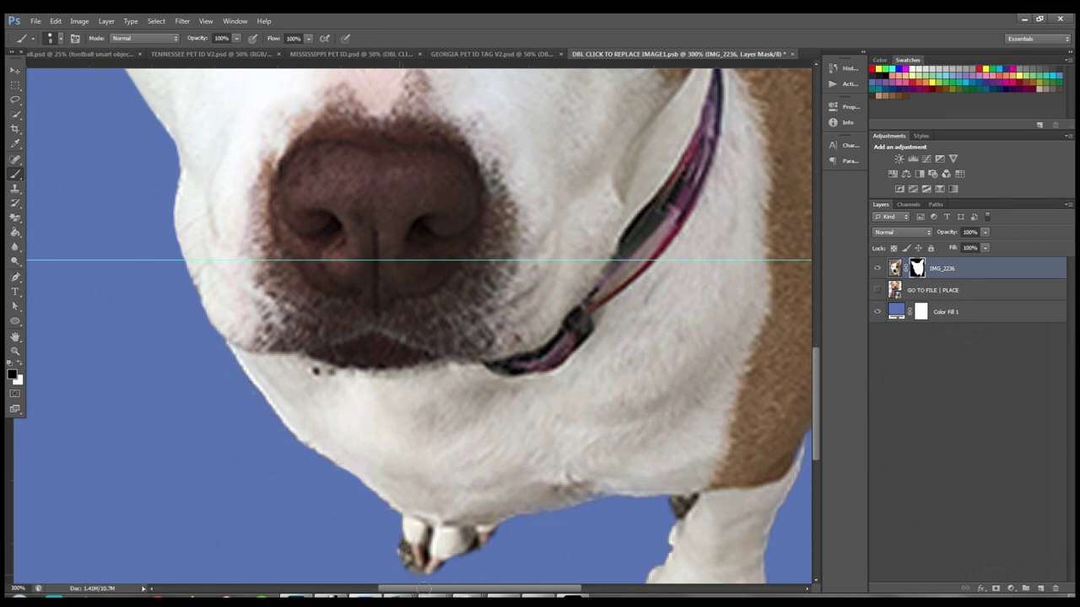
{"action": "scroll", "coordinate": [678, 412], "scroll_direction": "down", "scroll_amount": 3}
{"action": "left_click", "coordinate": [678, 412]}
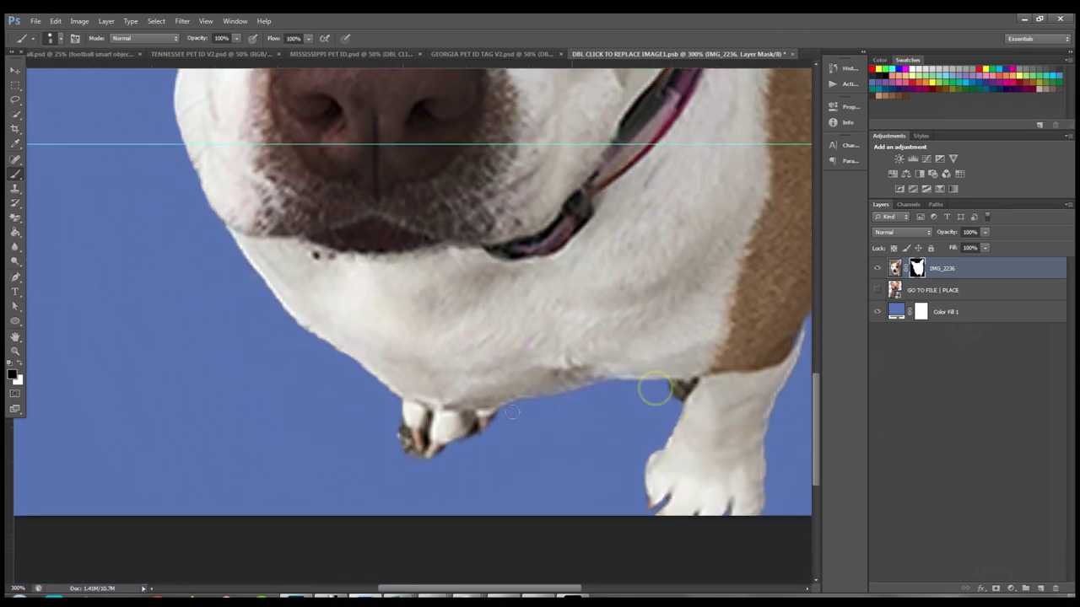
- Hide the guides and other extras to show the whole masked dog without overlay lines
{"action": "key", "text": "ctrl+minus"}
{"action": "key", "text": "ctrl+minus"}
{"action": "key", "text": "ctrl+minus"}
{"action": "key", "text": "ctrl+minus"}
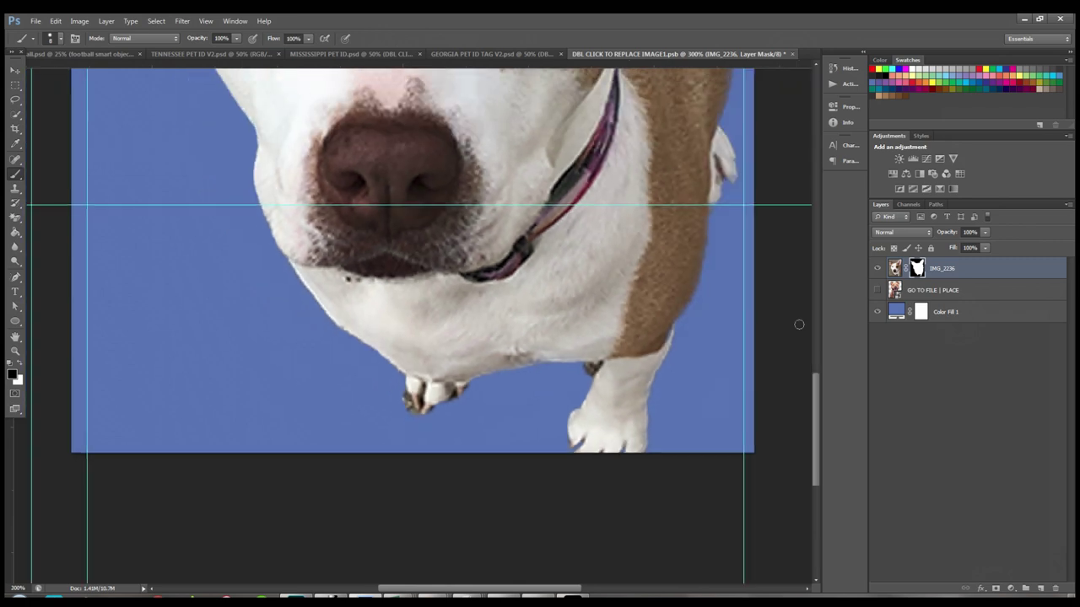
{"action": "left_click", "coordinate": [15, 70]}
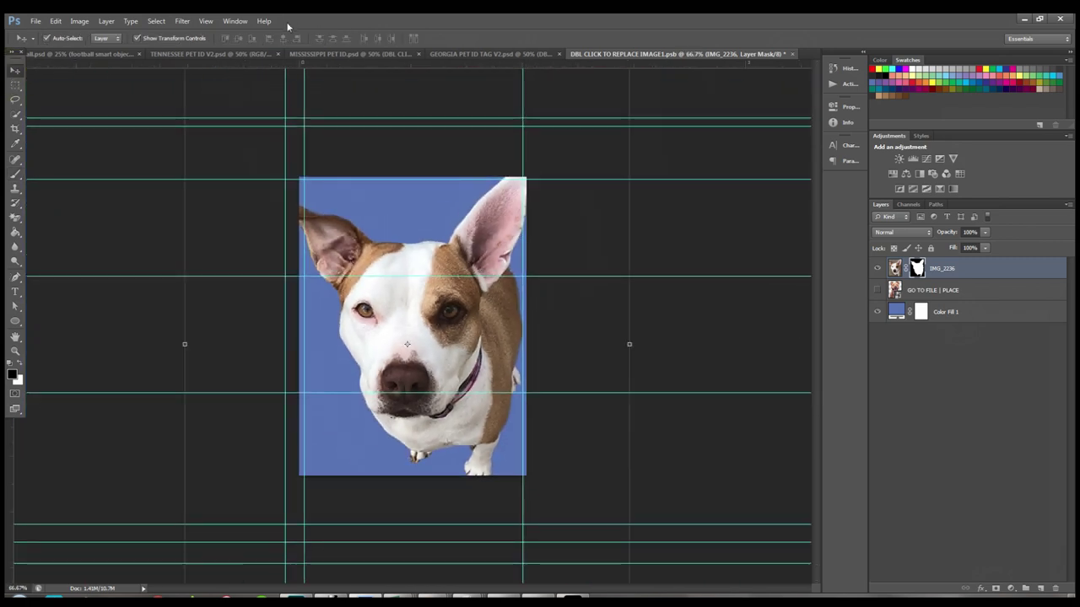
{"action": "left_click", "coordinate": [235, 21]}
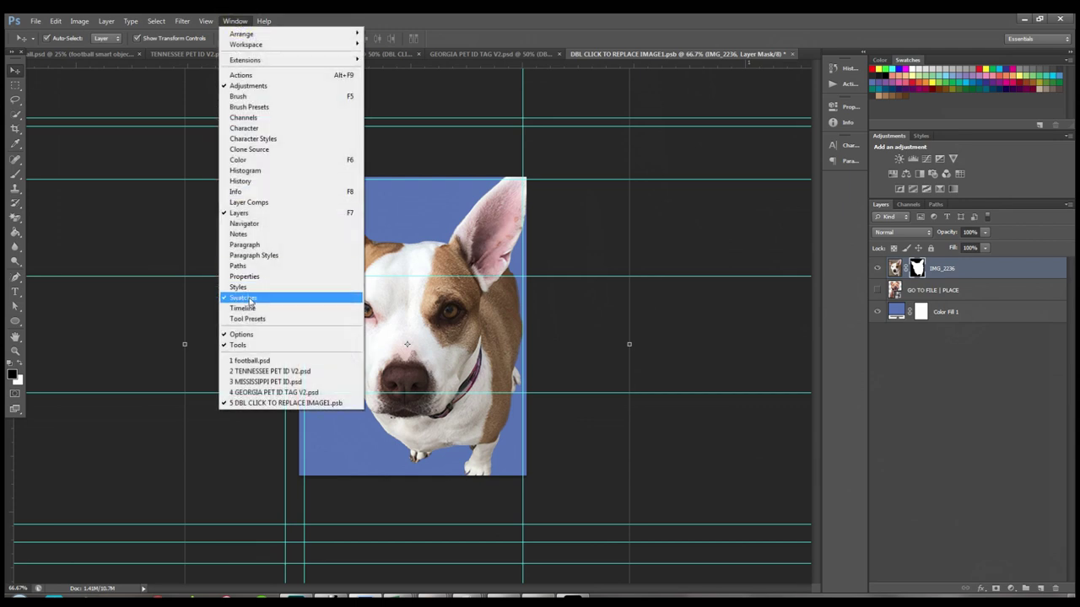
{"action": "mouse_move", "coordinate": [205, 21]}
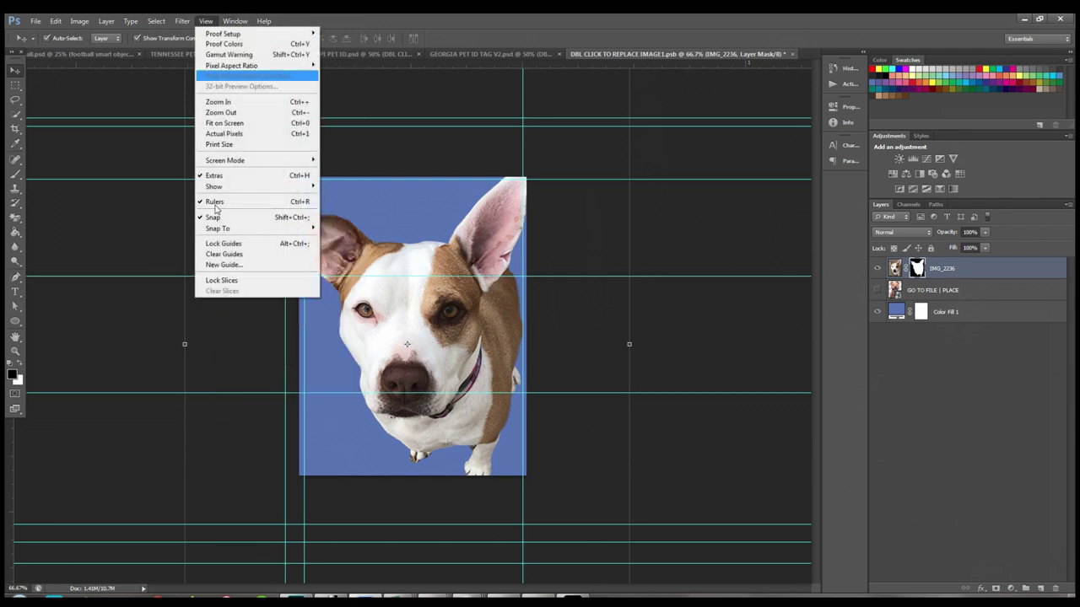
{"action": "left_click", "coordinate": [216, 175]}
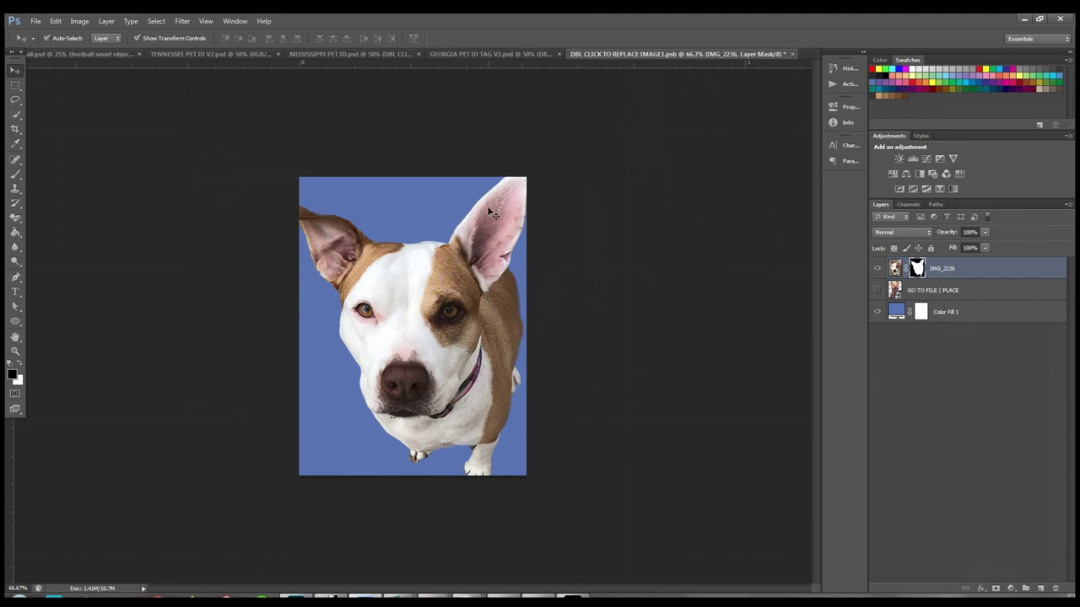
- Free-transform the dog, rotating it about 9.3 degrees clockwise and repositioning it so the head is tilted within the blue background
{"action": "left_click", "coordinate": [54, 20]}
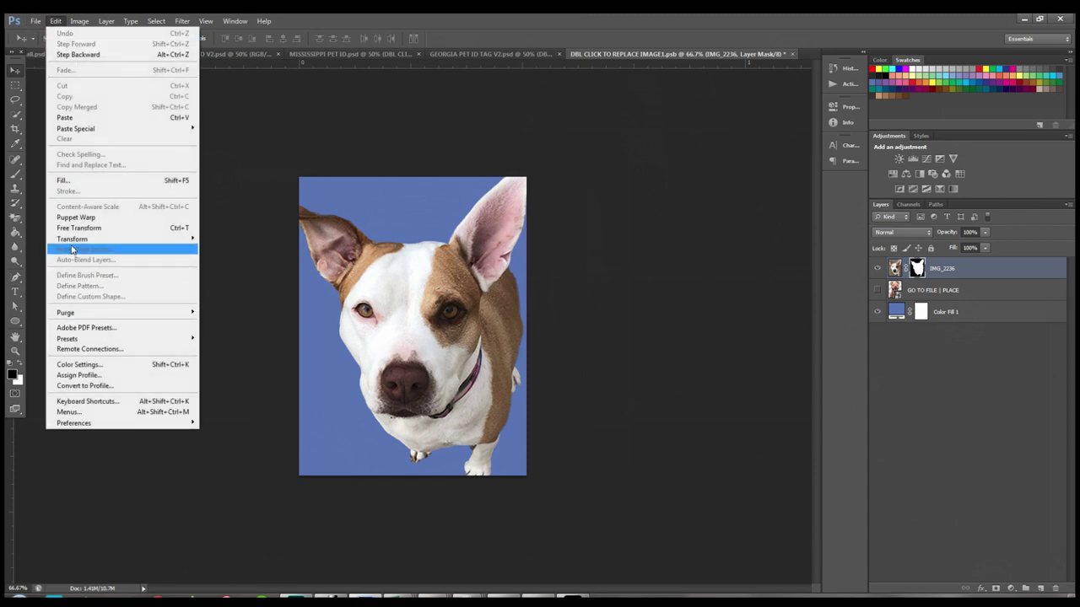
{"action": "mouse_move", "coordinate": [75, 242]}
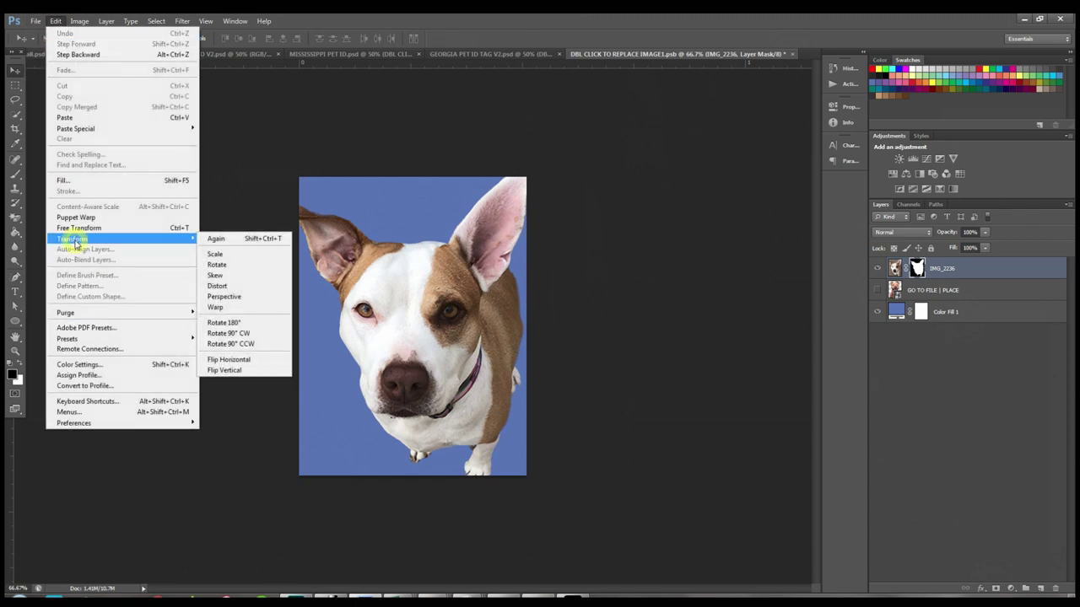
{"action": "left_click", "coordinate": [76, 228]}
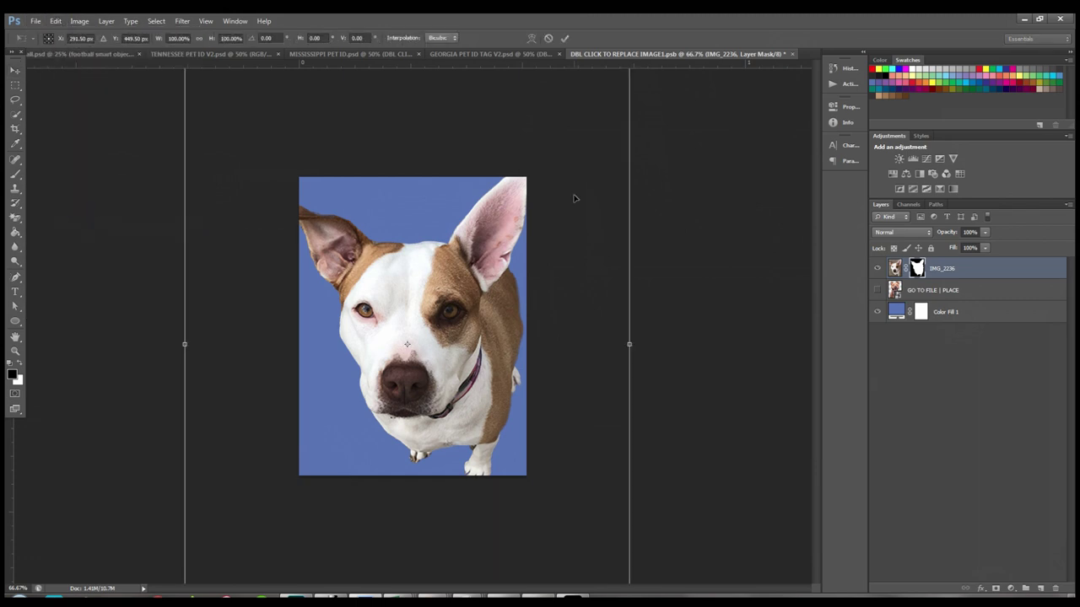
{"action": "key", "text": "ctrl+minus"}
{"action": "left_click_drag", "start_coordinate": [580, 108], "coordinate": [616, 141]}
{"action": "left_click_drag", "start_coordinate": [461, 310], "coordinate": [450, 317]}
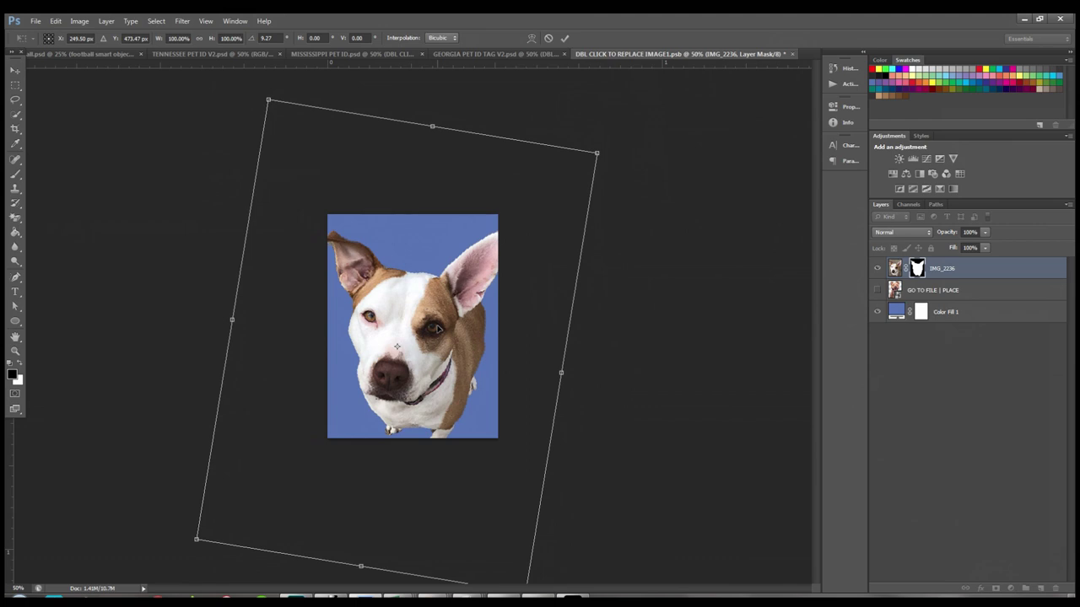
{"action": "key", "text": "Return"}
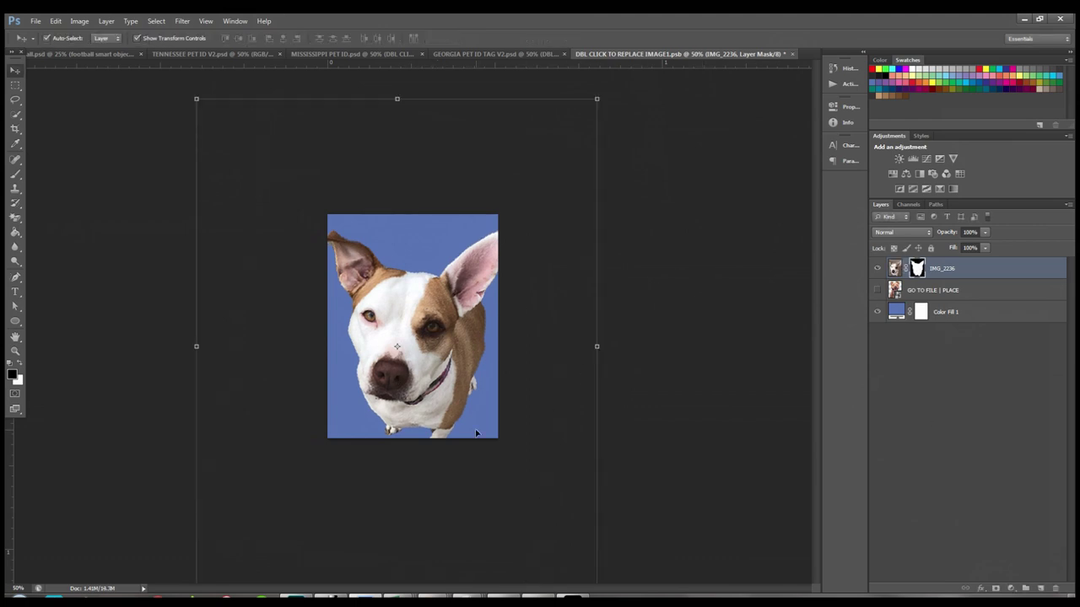
- Move the dog slightly up in the frame, and close DBL CLICK TO REPLACE IMAGE1.psb with its changes saved
{"action": "left_click_drag", "start_coordinate": [424, 345], "coordinate": [421, 337]}
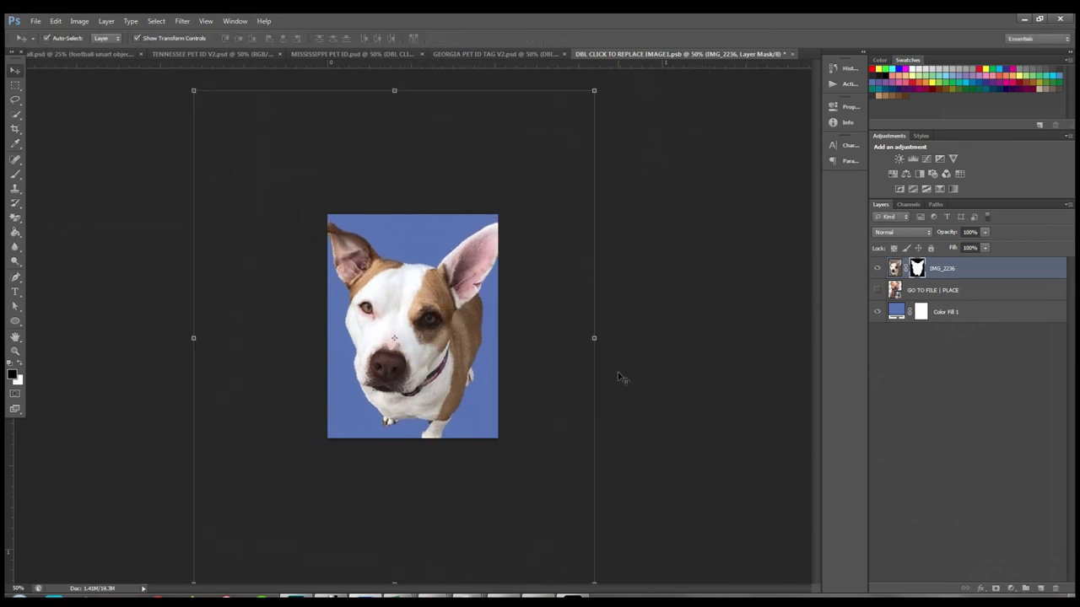
{"action": "left_click", "coordinate": [792, 54]}
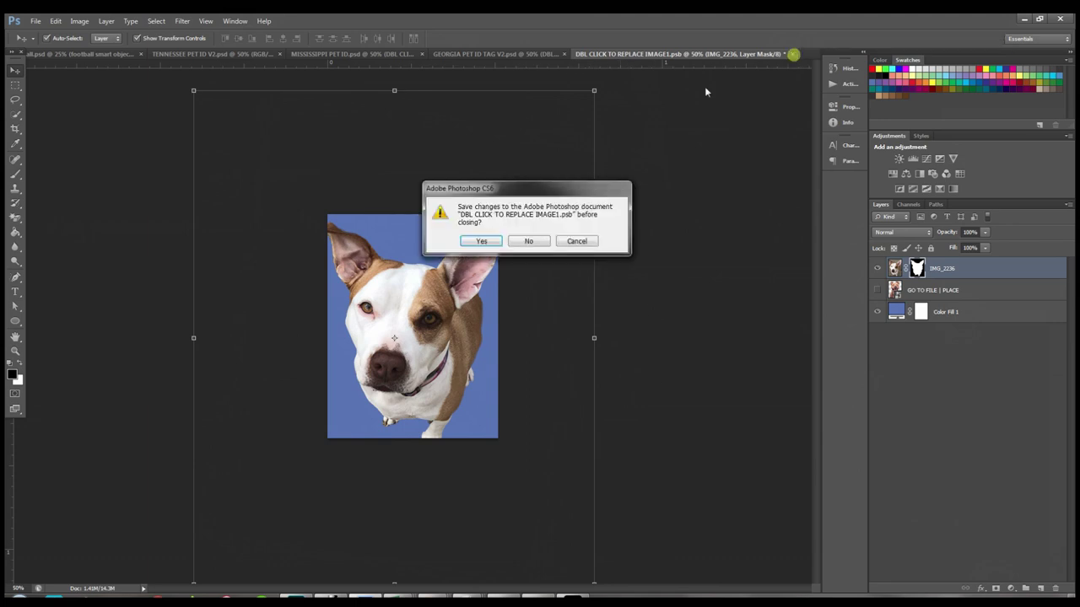
{"action": "left_click", "coordinate": [481, 242]}
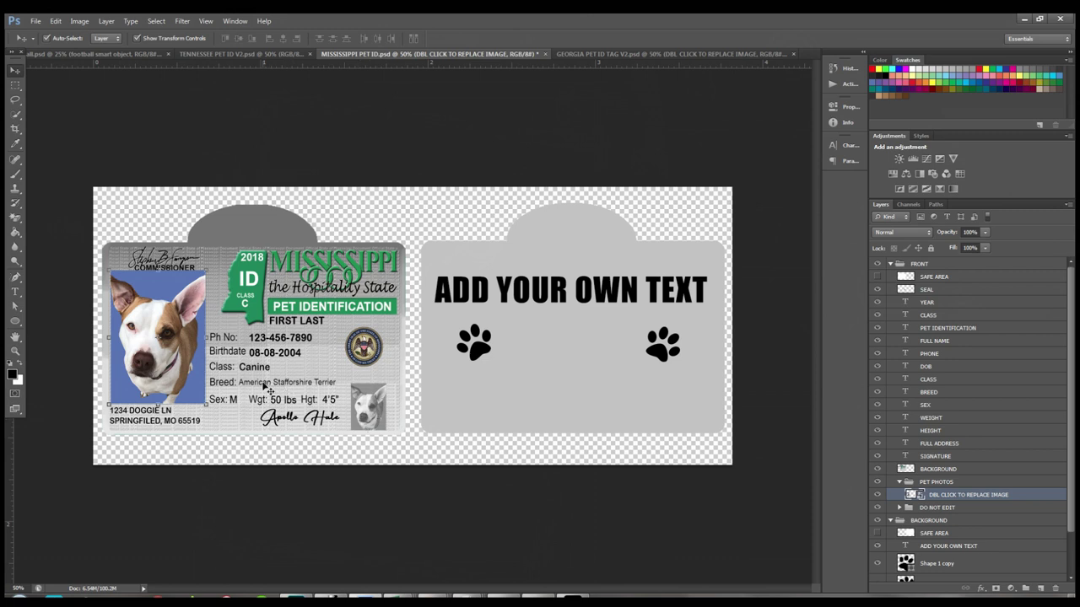
- Replace the FIRST LAST placeholder on the Mississippi card's FULL NAME layer with the pet's full name
{"action": "left_click", "coordinate": [15, 291]}
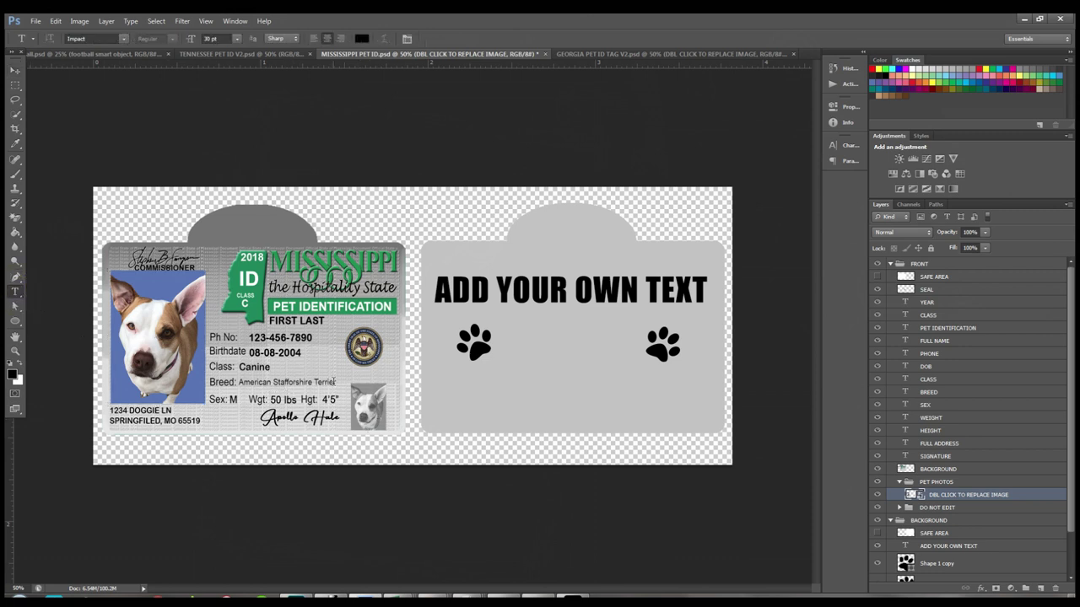
{"action": "left_click", "coordinate": [16, 69]}
{"action": "left_click", "coordinate": [15, 291]}
{"action": "left_click", "coordinate": [943, 341]}
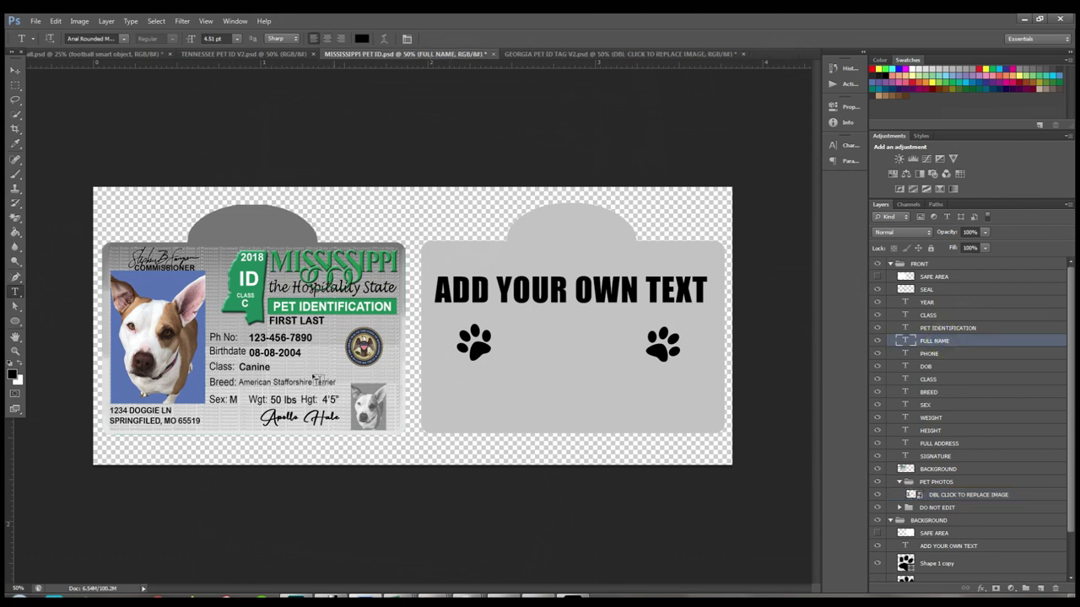
{"action": "left_click", "coordinate": [321, 320]}
{"action": "key", "text": "BackSpace"}
{"action": "key", "text": "BackSpace"}
{"action": "key", "text": "BackSpace"}
{"action": "key", "text": "BackSpace"}
{"action": "key", "text": "BackSpace"}
{"action": "key", "text": "BackSpace"}
{"action": "key", "text": "BackSpace"}
{"action": "key", "text": "BackSpace"}
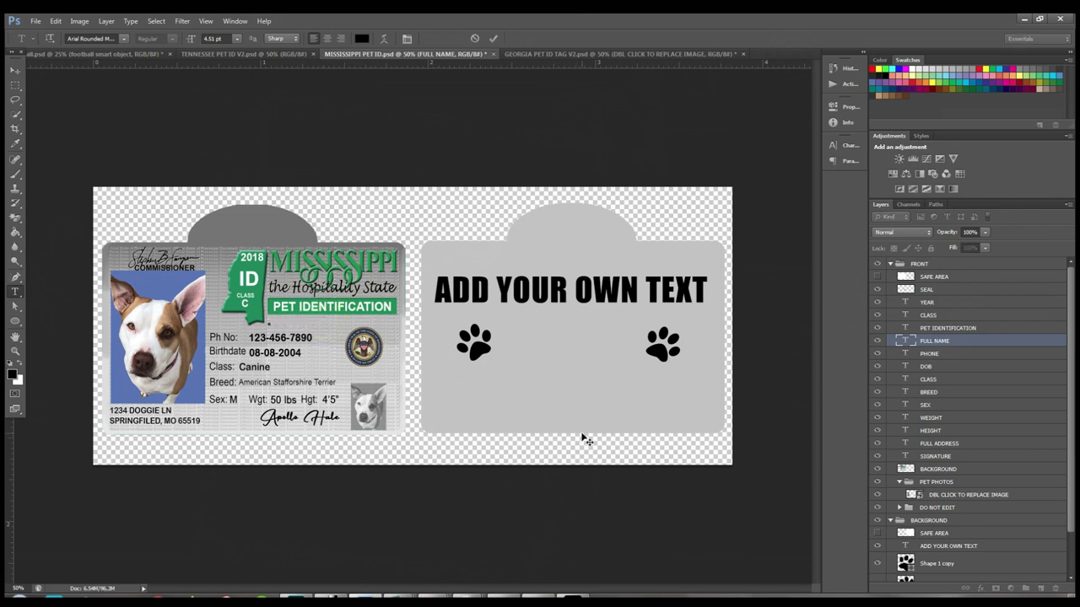
{"action": "type", "text": "Bell Hale"}
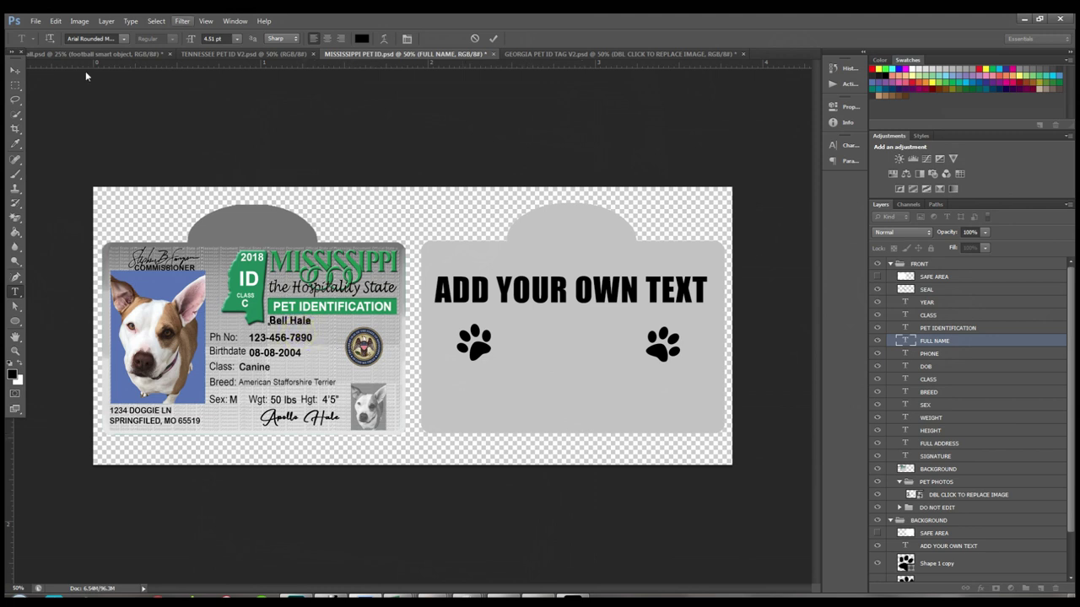
{"action": "left_click", "coordinate": [493, 38]}
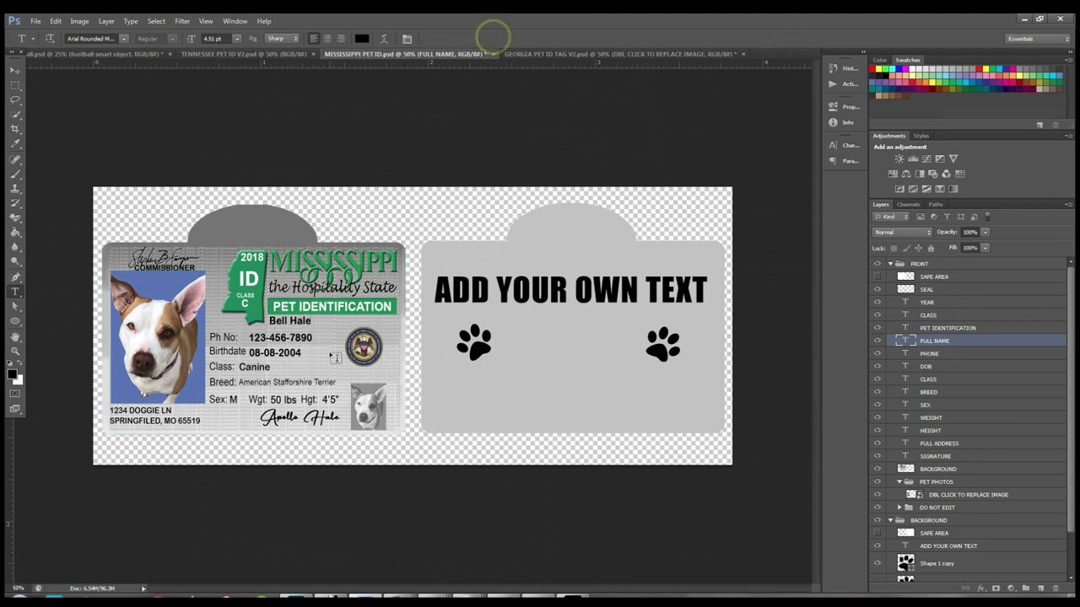
{"action": "left_click", "coordinate": [313, 338]}
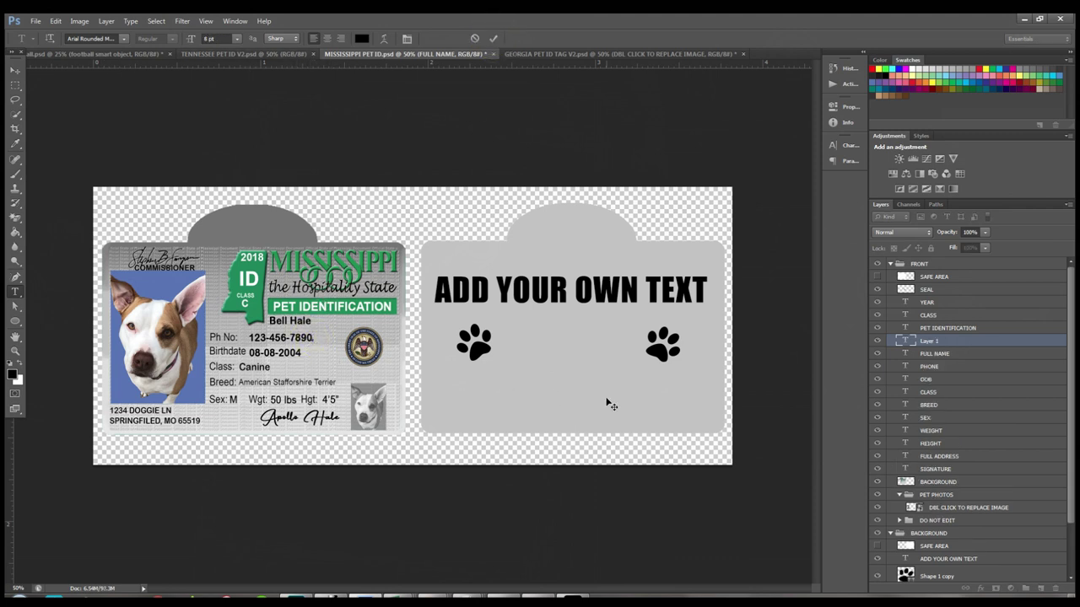
{"action": "left_click", "coordinate": [15, 70]}
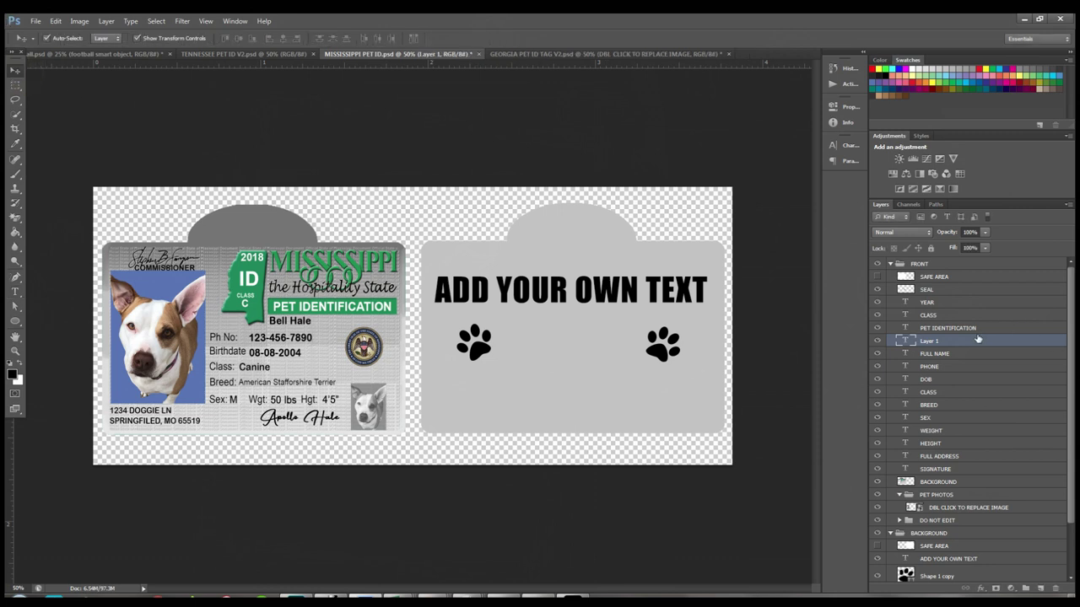
{"action": "key", "text": "Delete"}
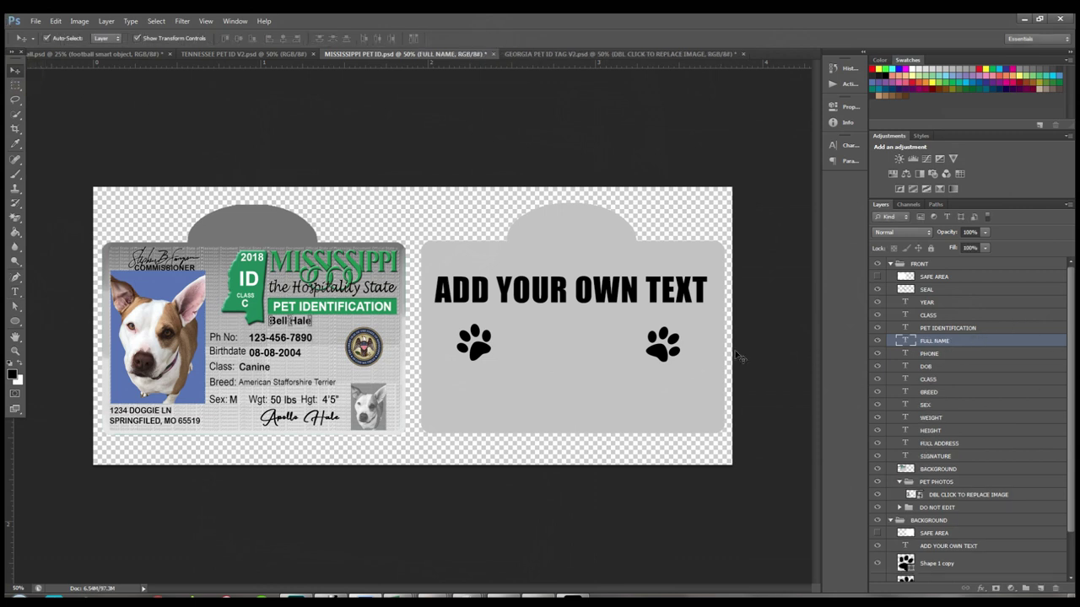
- Replace the number on the Mississippi card's PHONE layer with the pet's new phone number, and select the SIGNATURE layer
{"action": "left_click", "coordinate": [278, 339]}
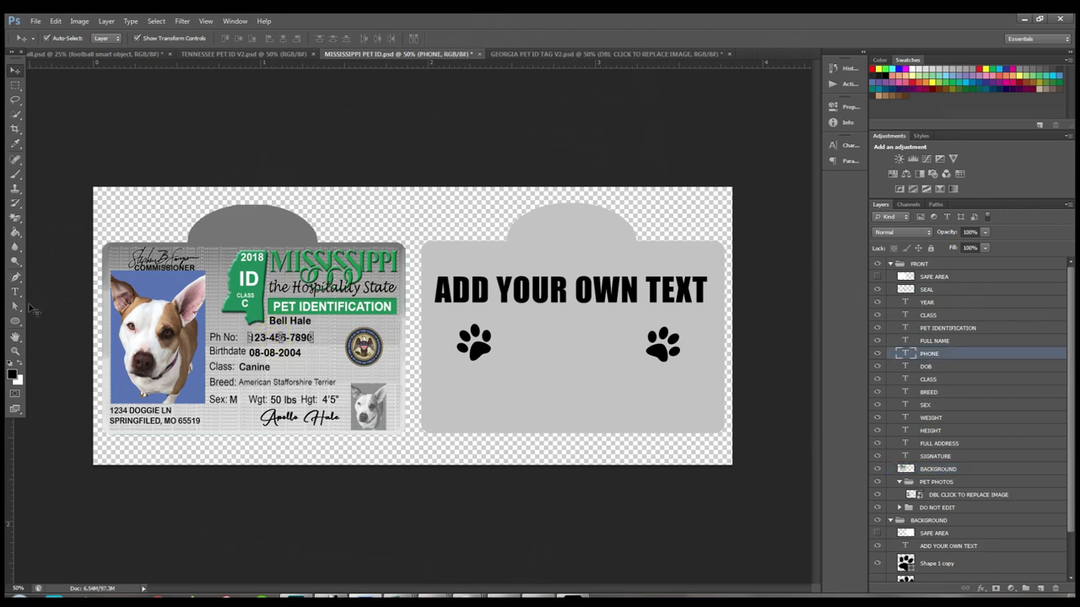
{"action": "left_click", "coordinate": [15, 292]}
{"action": "left_click_drag", "start_coordinate": [311, 337], "coordinate": [247, 337]}
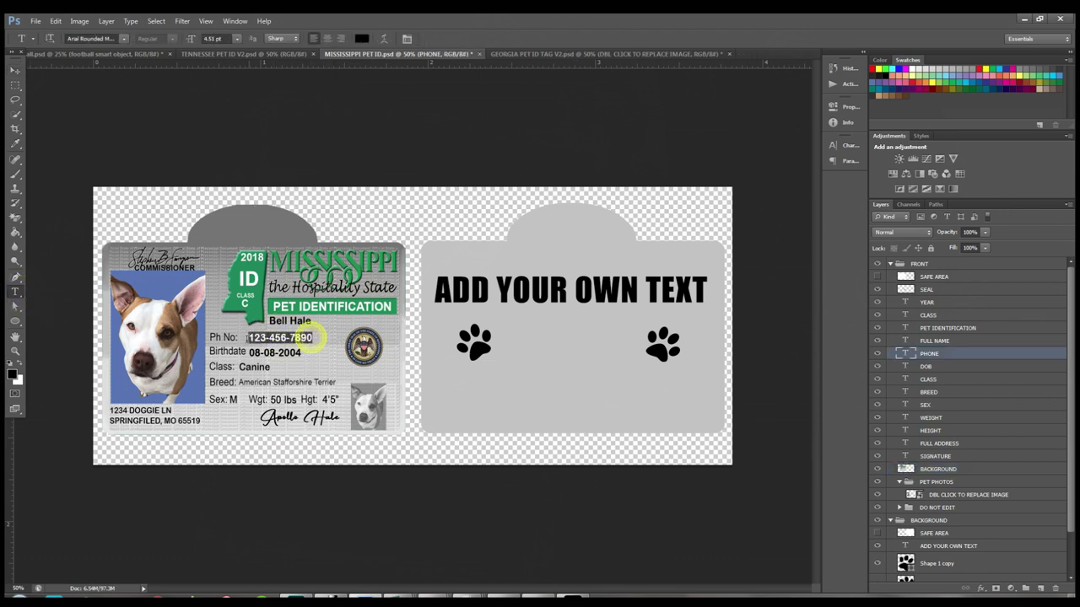
{"action": "key", "text": "BackSpace"}
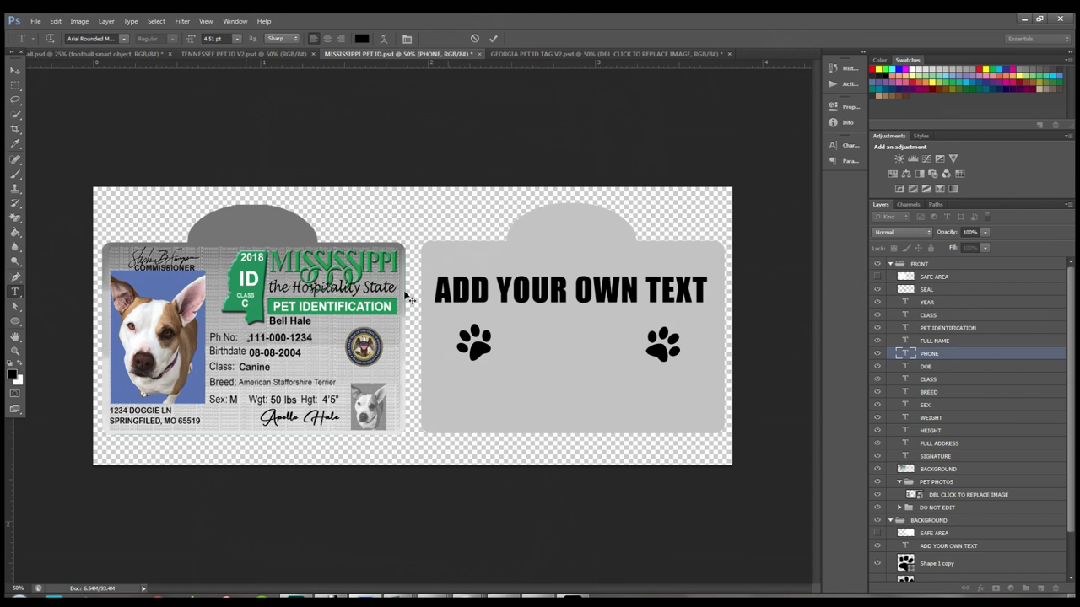
{"action": "left_click", "coordinate": [13, 65]}
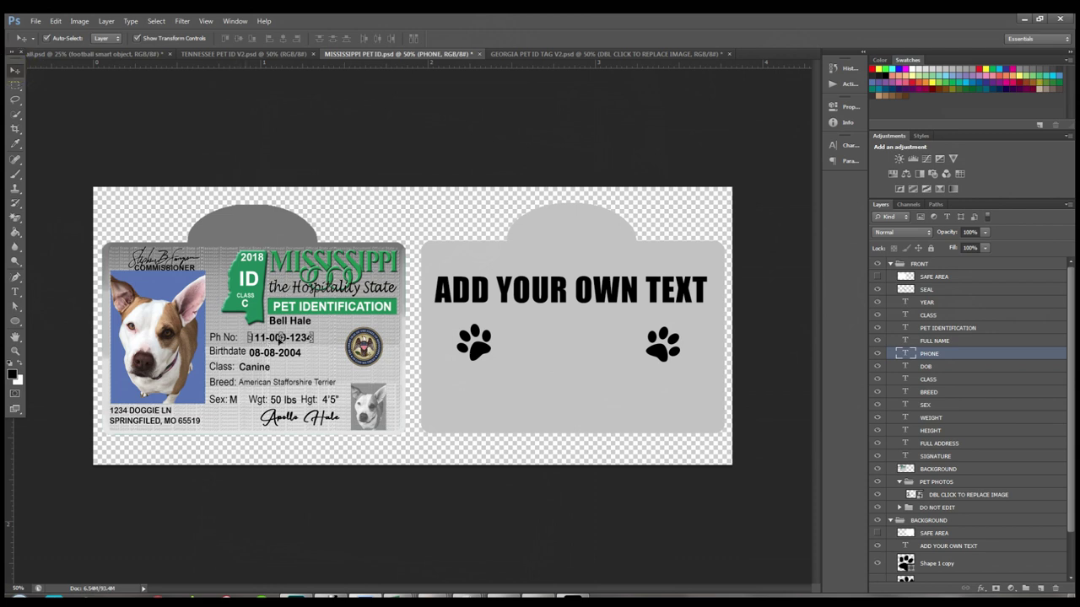
{"action": "left_click", "coordinate": [329, 426]}
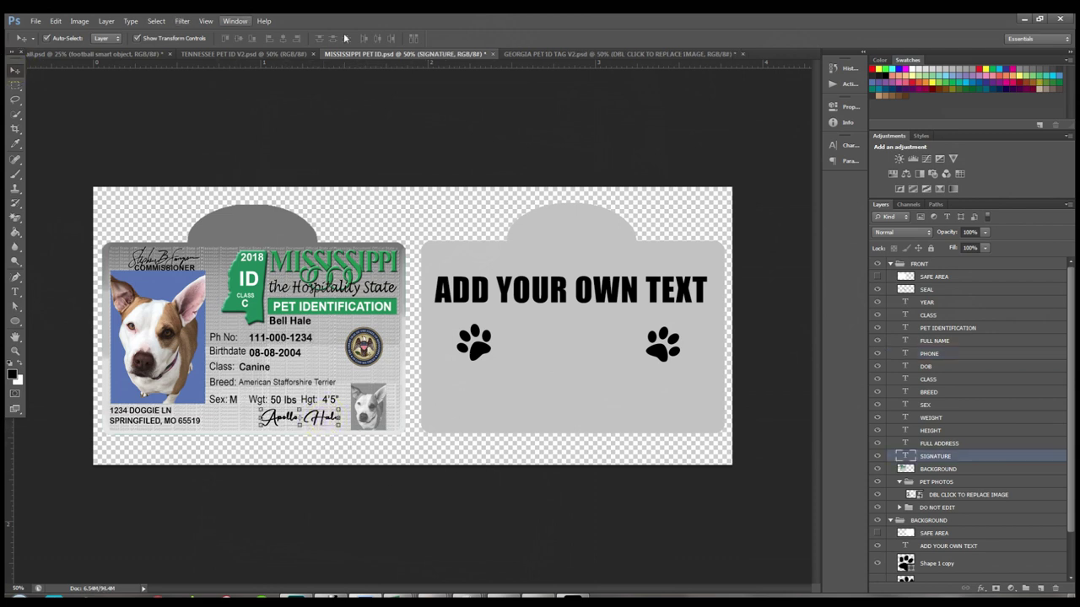
- Switch to TENNESSEE PET ID V2.psd and open the contents of its DBL CLICK TO EDIT IMAGE smart object
{"action": "left_click", "coordinate": [245, 54]}
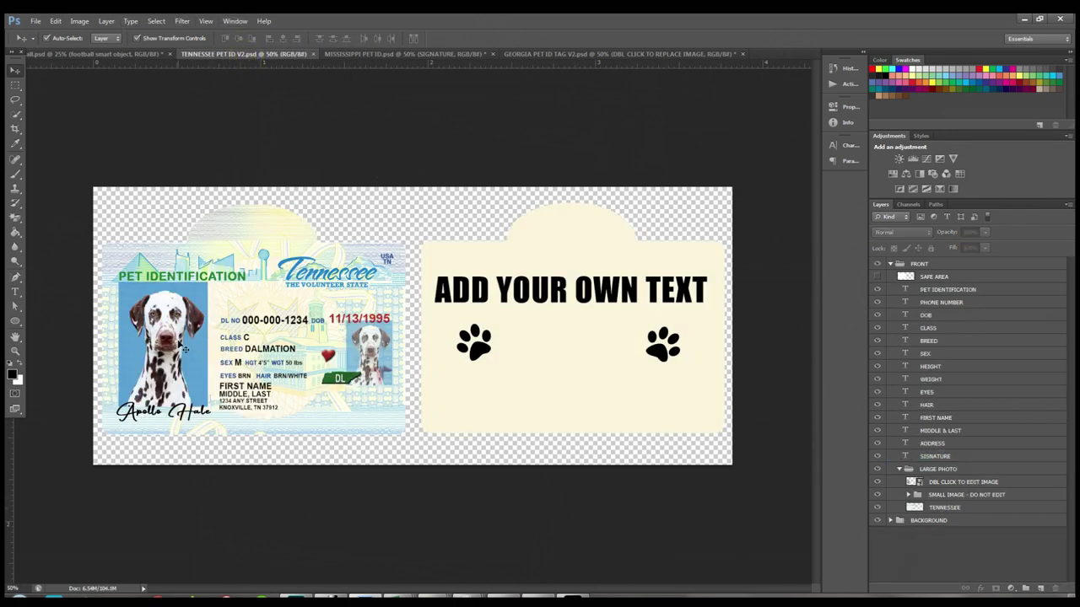
{"action": "left_click", "coordinate": [938, 482]}
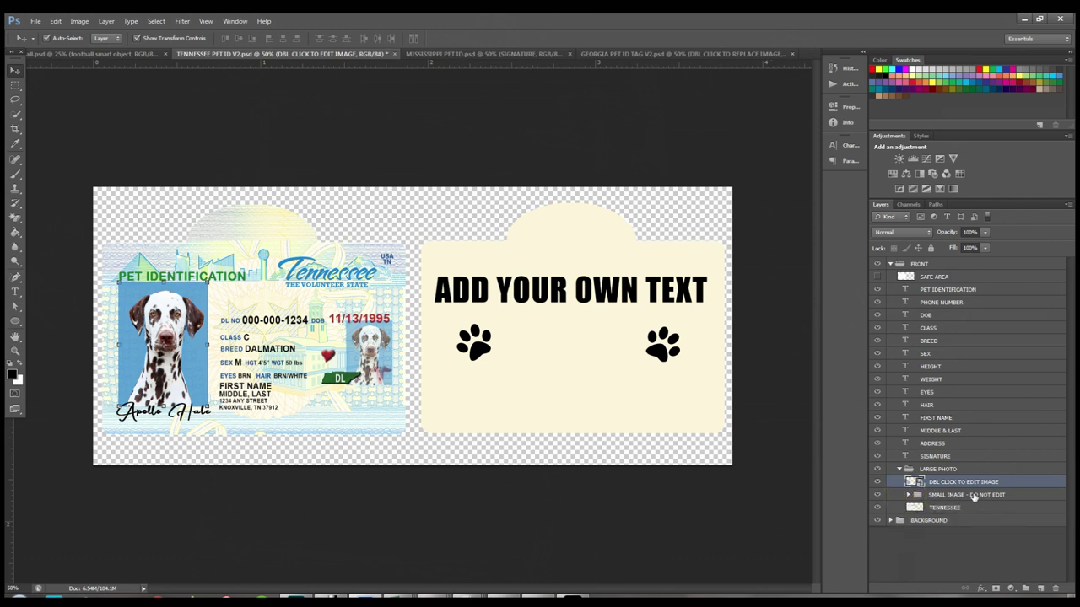
{"action": "left_click", "coordinate": [946, 497]}
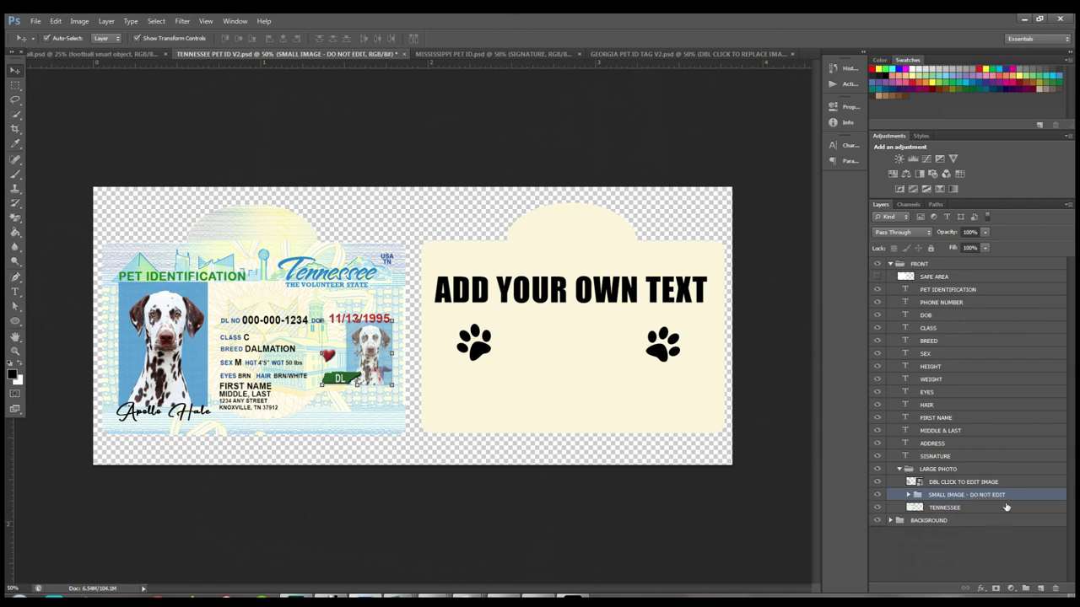
{"action": "left_click", "coordinate": [941, 482]}
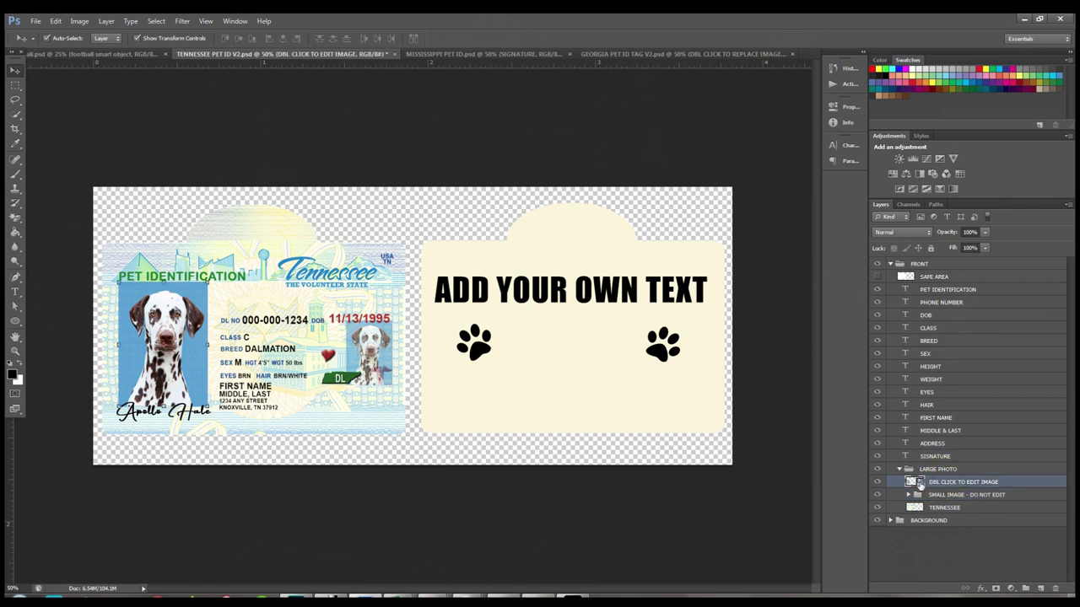
{"action": "double_click", "coordinate": [919, 483]}
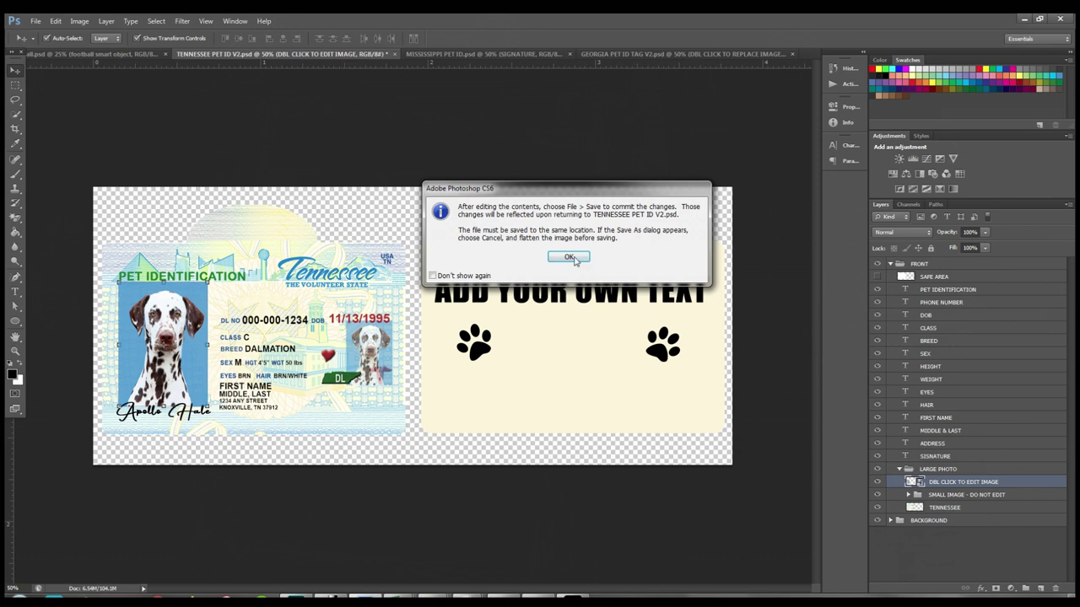
{"action": "left_click", "coordinate": [572, 257]}
{"action": "left_click", "coordinate": [758, 278]}
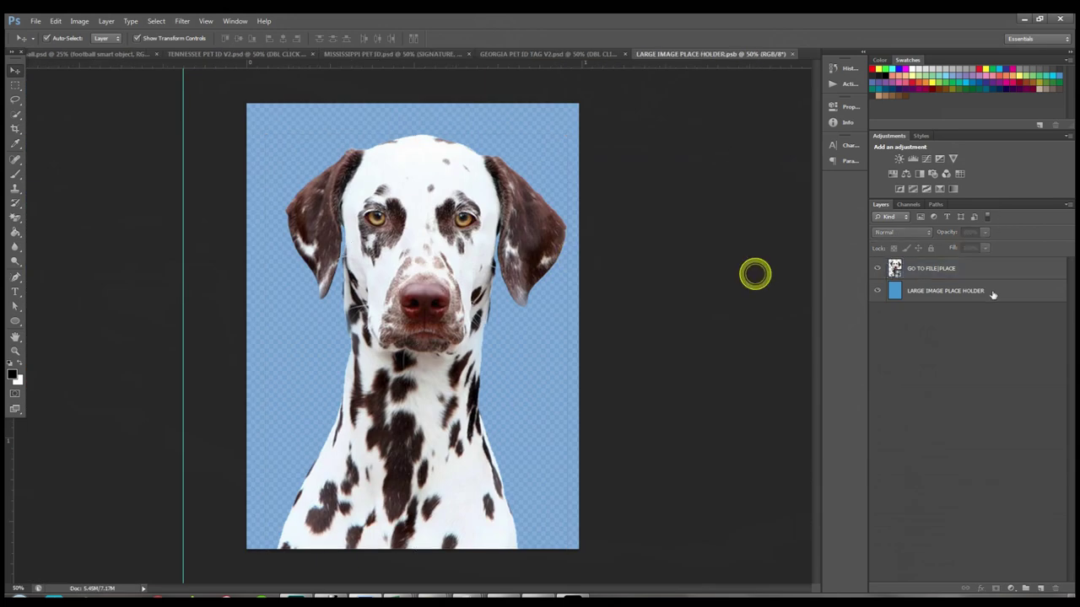
- Place the dog photo IMG_2245.JPG above the GO TO FILE|PLACE layer at its default size
{"action": "left_click", "coordinate": [937, 272]}
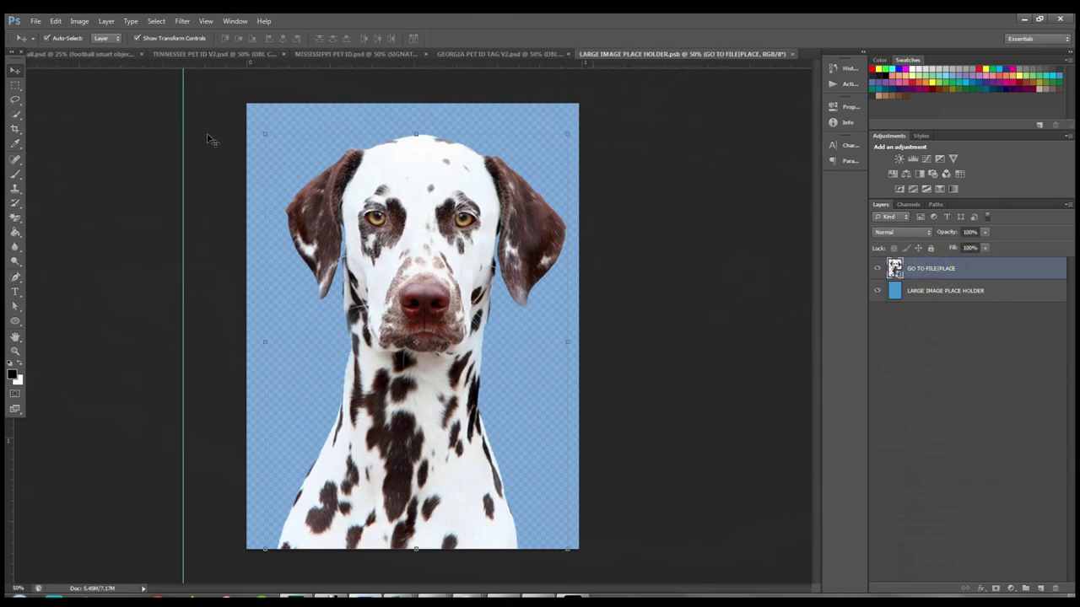
{"action": "left_click", "coordinate": [35, 21]}
{"action": "left_click", "coordinate": [55, 206]}
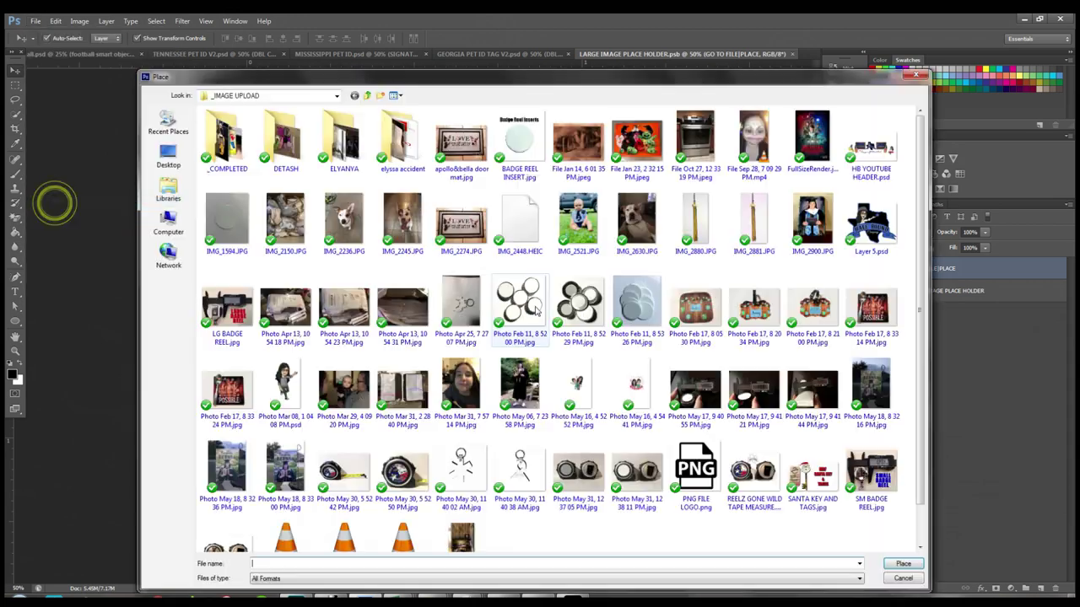
{"action": "double_click", "coordinate": [403, 216]}
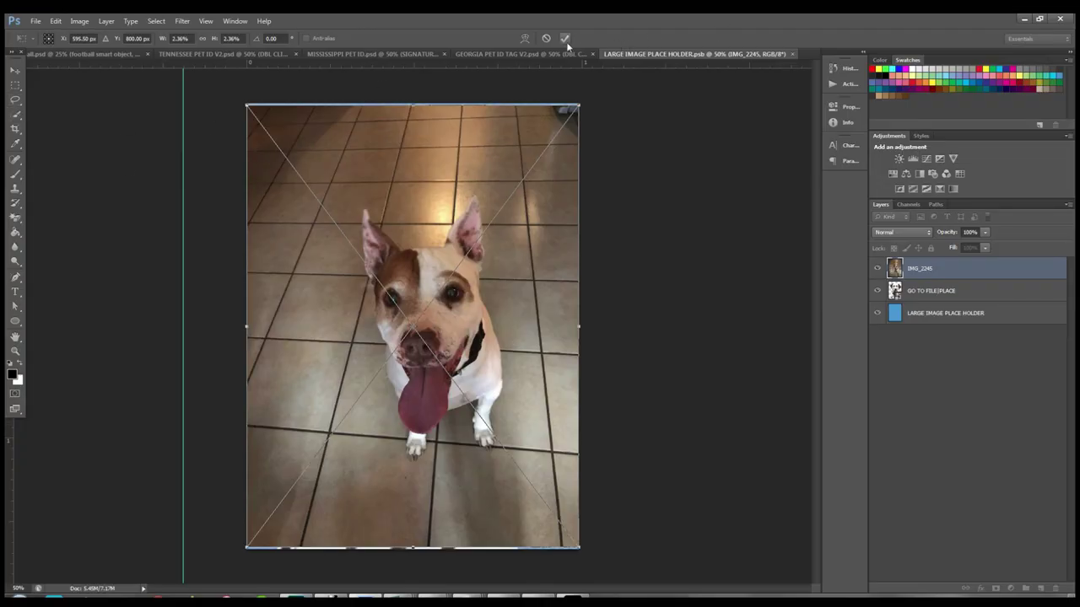
{"action": "key", "text": "Return"}
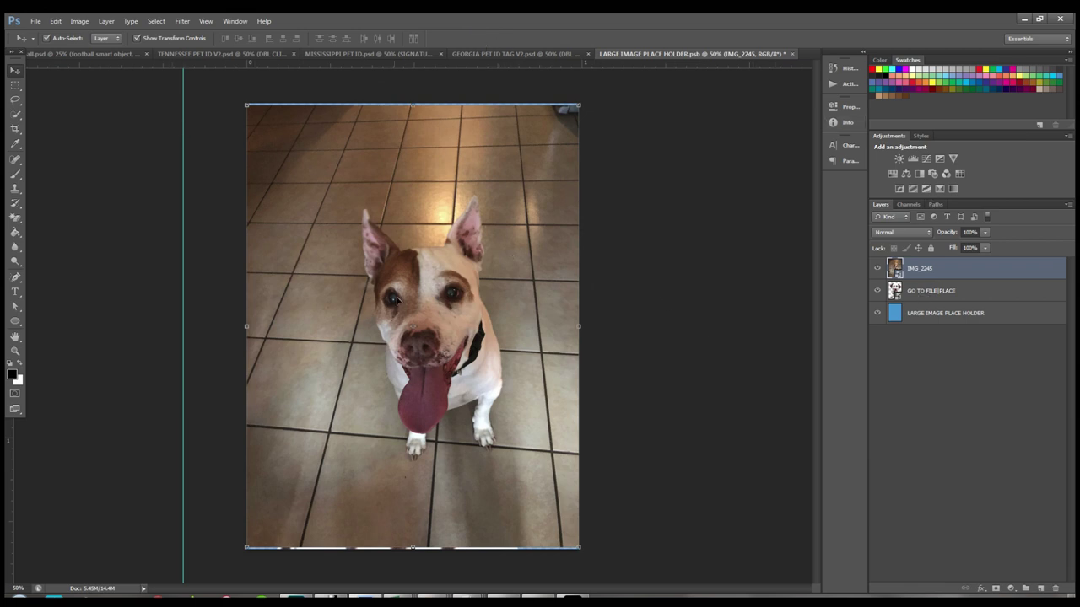
- Rasterize the IMG_2245 layer so the photo can be edited directly
{"action": "left_click", "coordinate": [761, 190]}
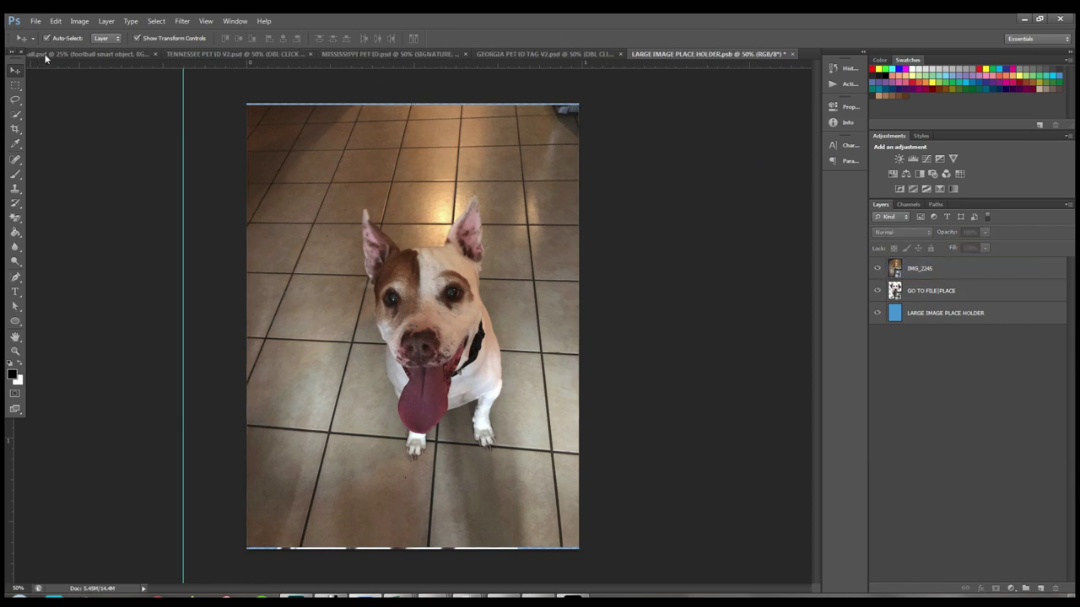
{"action": "left_click", "coordinate": [78, 22]}
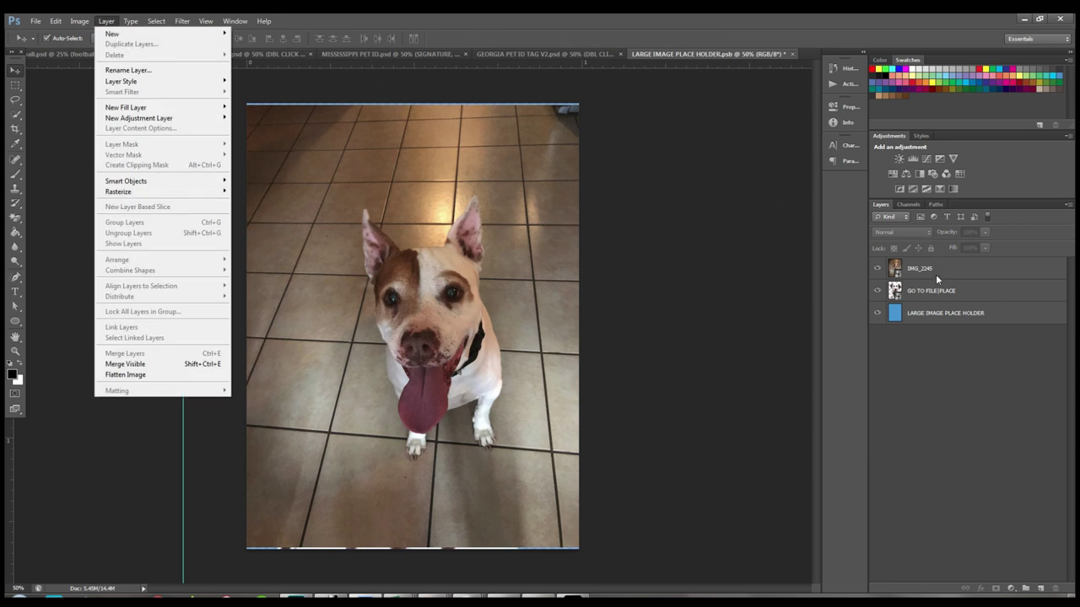
{"action": "left_click", "coordinate": [928, 275]}
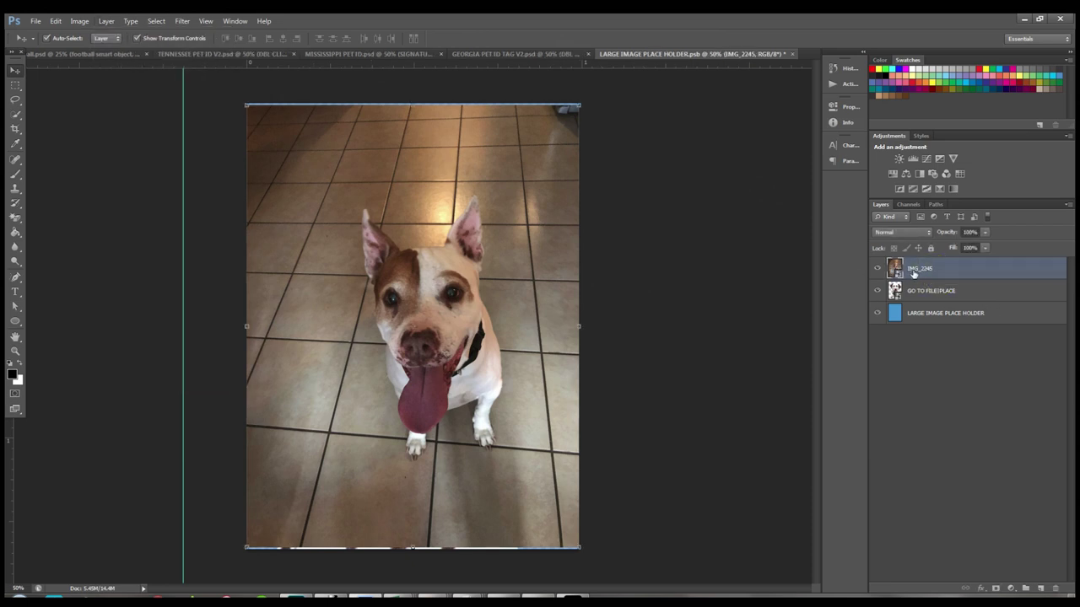
{"action": "right_click", "coordinate": [916, 272]}
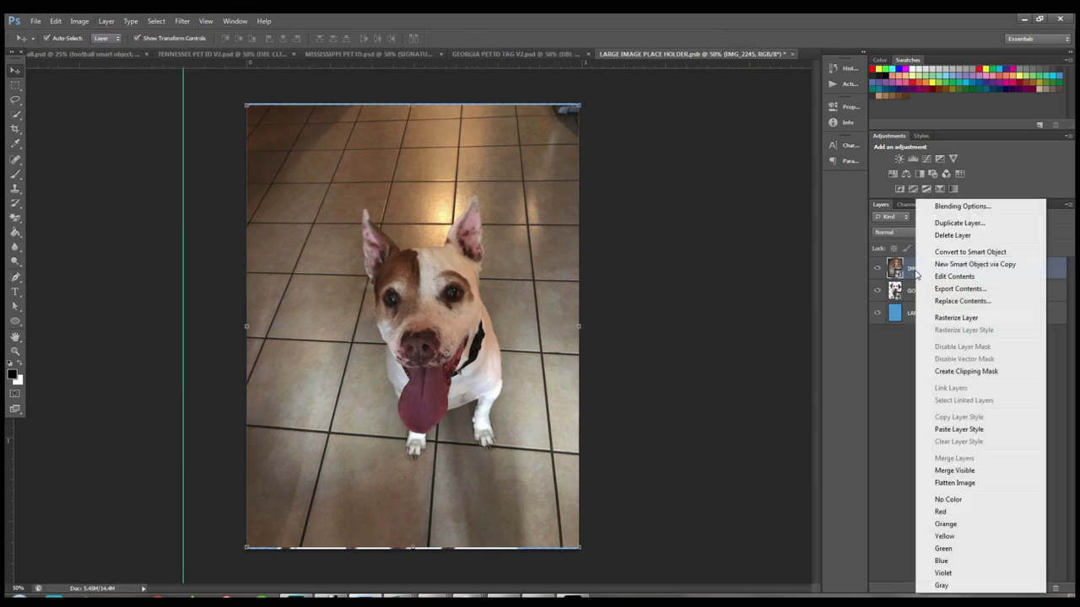
{"action": "left_click", "coordinate": [959, 317]}
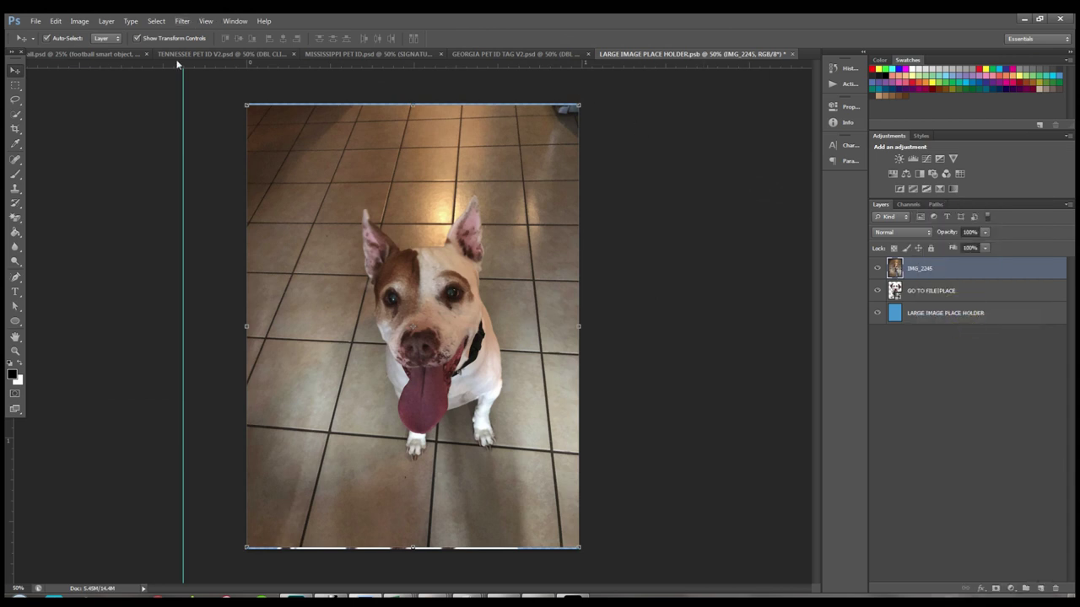
- Brighten the IMG_2245 photo with a Levels adjustment using RGB input levels 19, 1.28 and 192
{"action": "left_click", "coordinate": [80, 22]}
{"action": "mouse_move", "coordinate": [92, 50]}
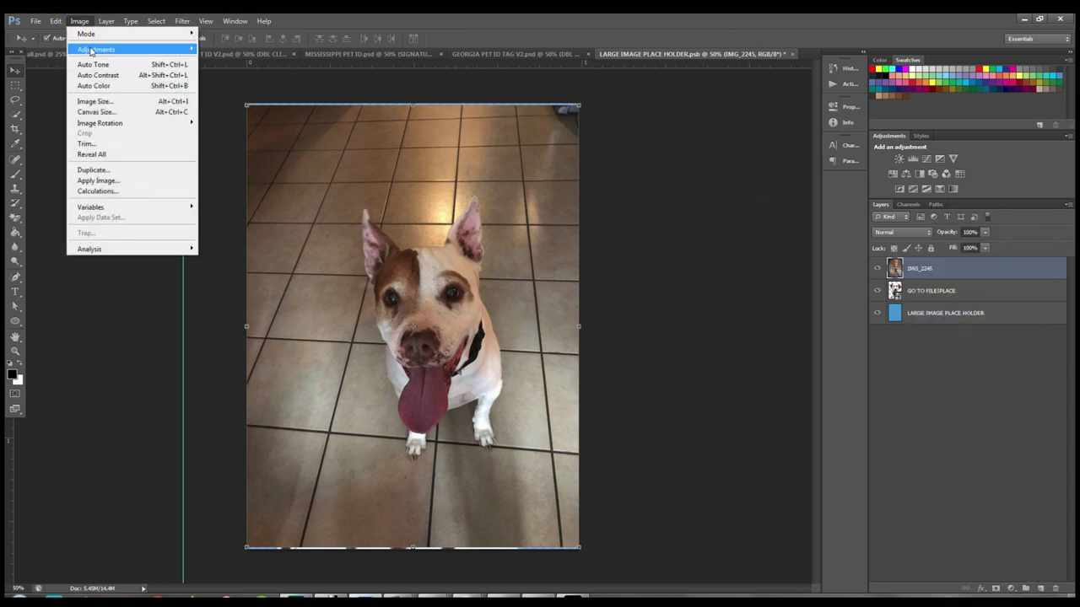
{"action": "left_click", "coordinate": [237, 59]}
{"action": "left_click_drag", "start_coordinate": [528, 249], "coordinate": [580, 249]}
{"action": "left_click_drag", "start_coordinate": [667, 249], "coordinate": [537, 249]}
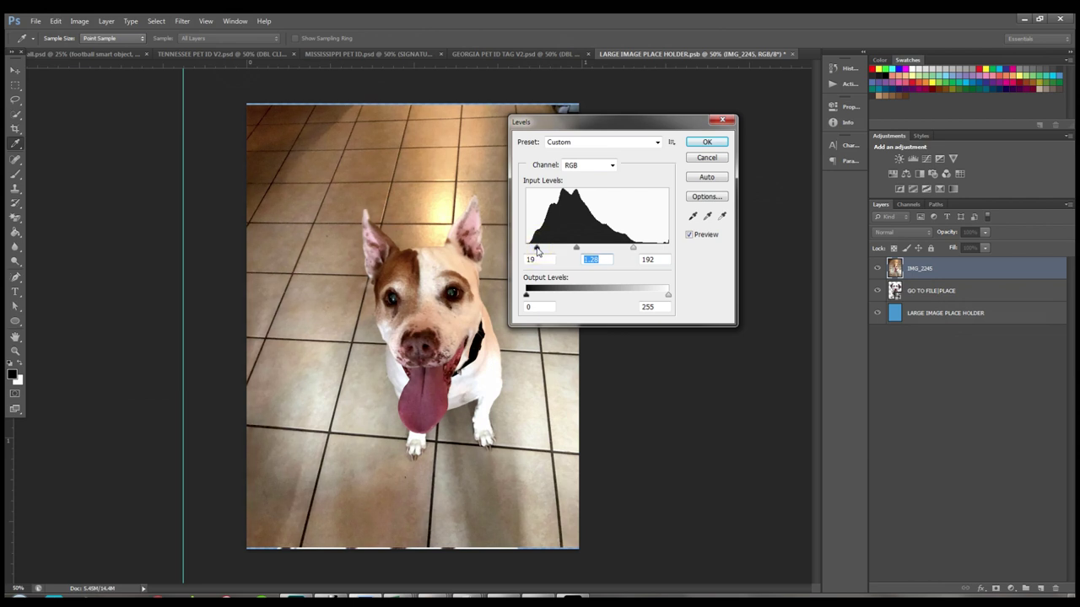
{"action": "left_click", "coordinate": [715, 141]}
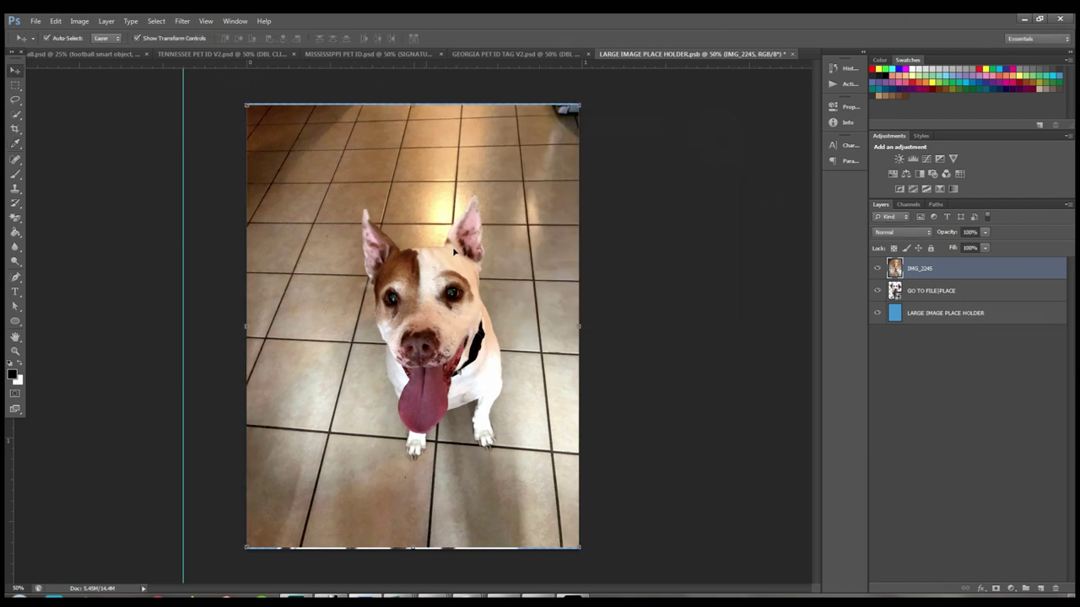
- Select the dog's head, ears, tongue and body on the IMG_2245 layer with the Quick Selection tool
{"action": "left_click", "coordinate": [13, 118]}
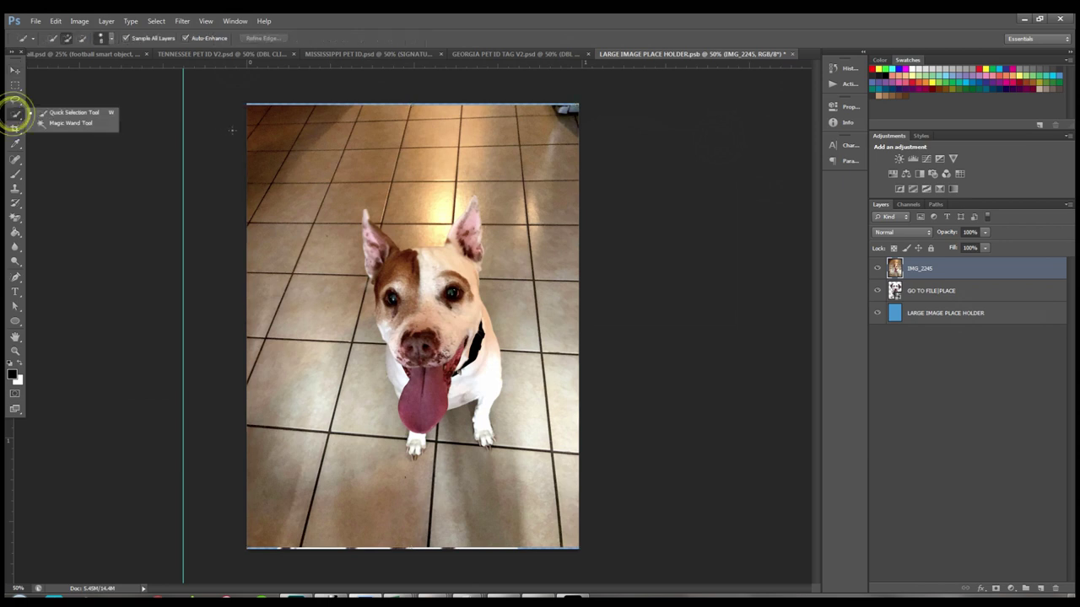
{"action": "left_click", "coordinate": [80, 110]}
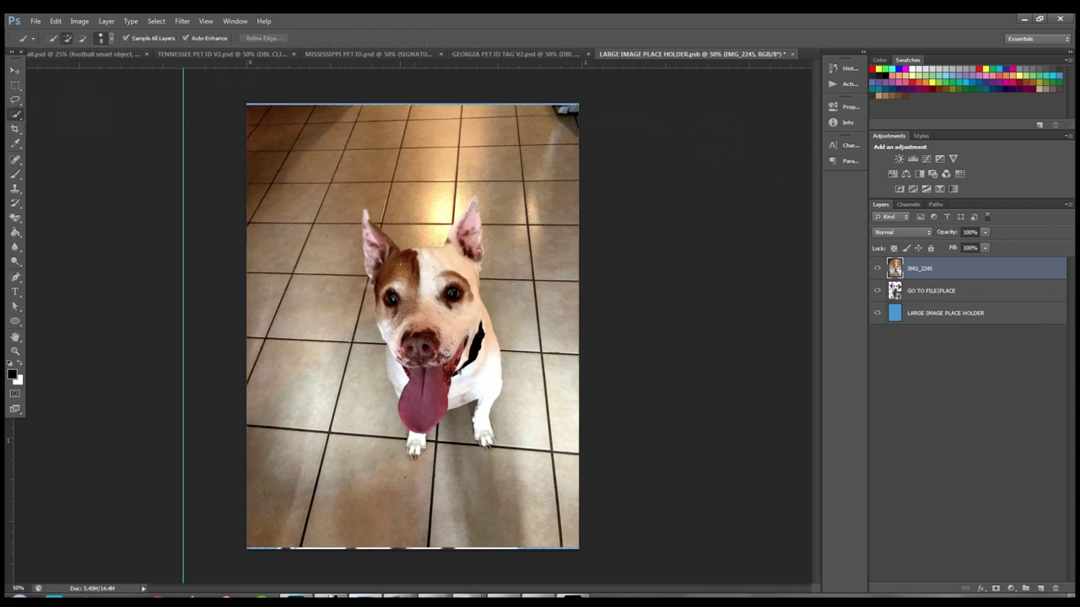
{"action": "key", "text": "ctrl+plus"}
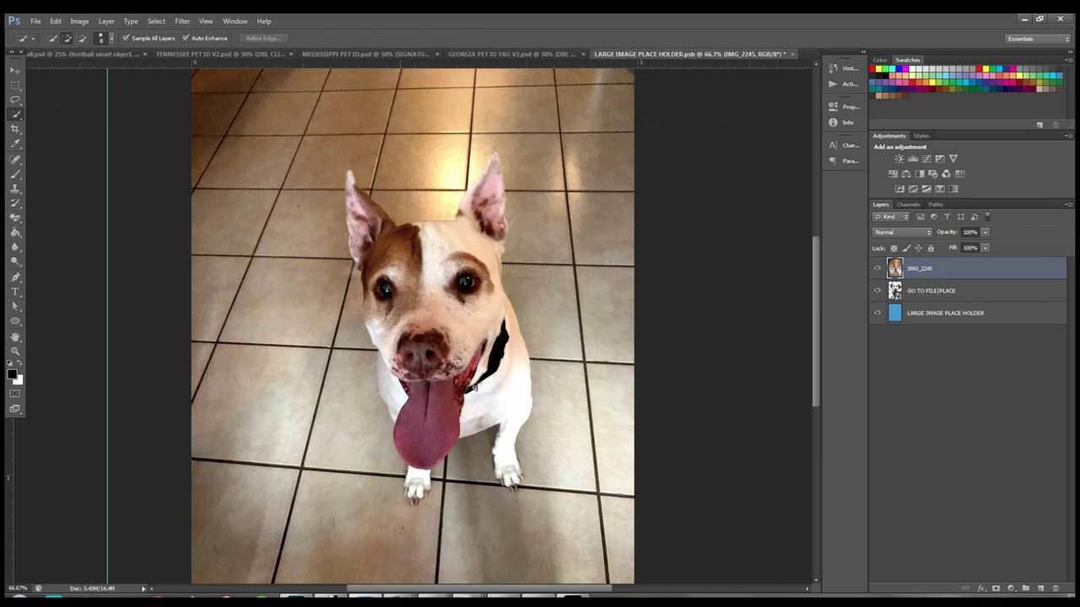
{"action": "left_click", "coordinate": [53, 39]}
{"action": "mouse_move", "coordinate": [349, 173]}
{"action": "left_mouse_down"}
{"action": "mouse_move", "coordinate": [472, 295]}
{"action": "mouse_move", "coordinate": [489, 429]}
{"action": "left_mouse_up"}
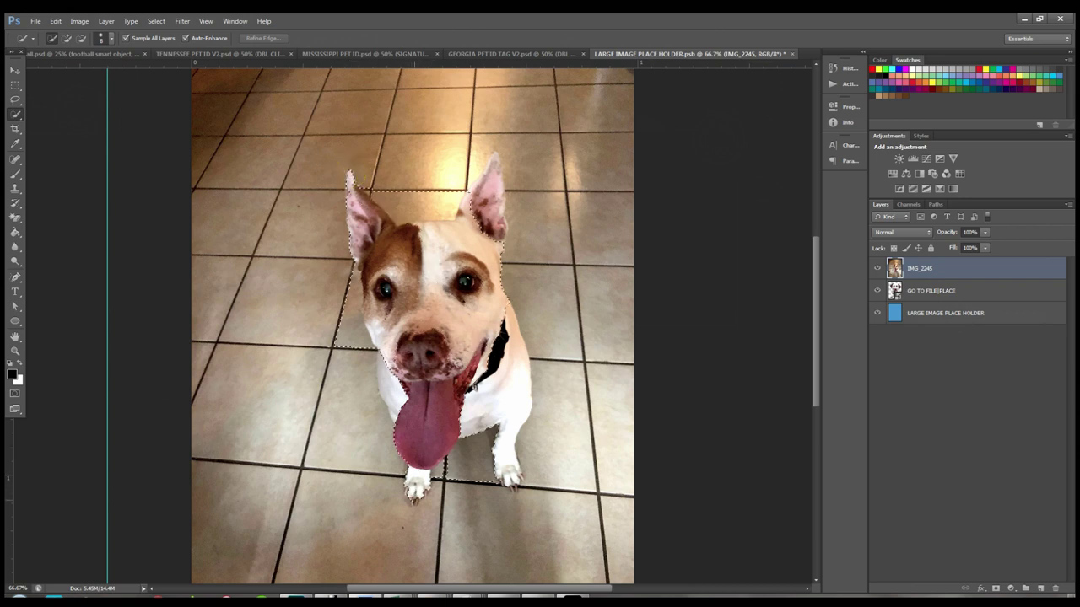
{"action": "mouse_move", "coordinate": [482, 230]}
{"action": "left_mouse_down"}
{"action": "mouse_move", "coordinate": [496, 226]}
{"action": "mouse_move", "coordinate": [497, 173]}
{"action": "left_mouse_up"}
{"action": "left_click", "coordinate": [531, 228]}
{"action": "left_click", "coordinate": [513, 318]}
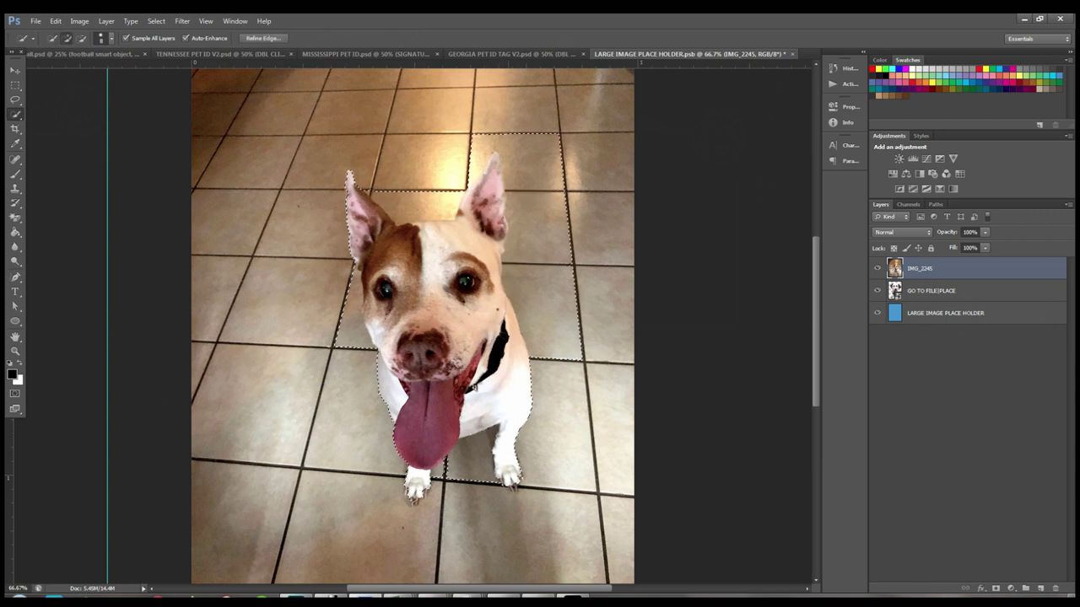
- Subtract the floor tiles beside the head and body and between the ears from the dog selection
{"action": "left_click", "coordinate": [81, 37]}
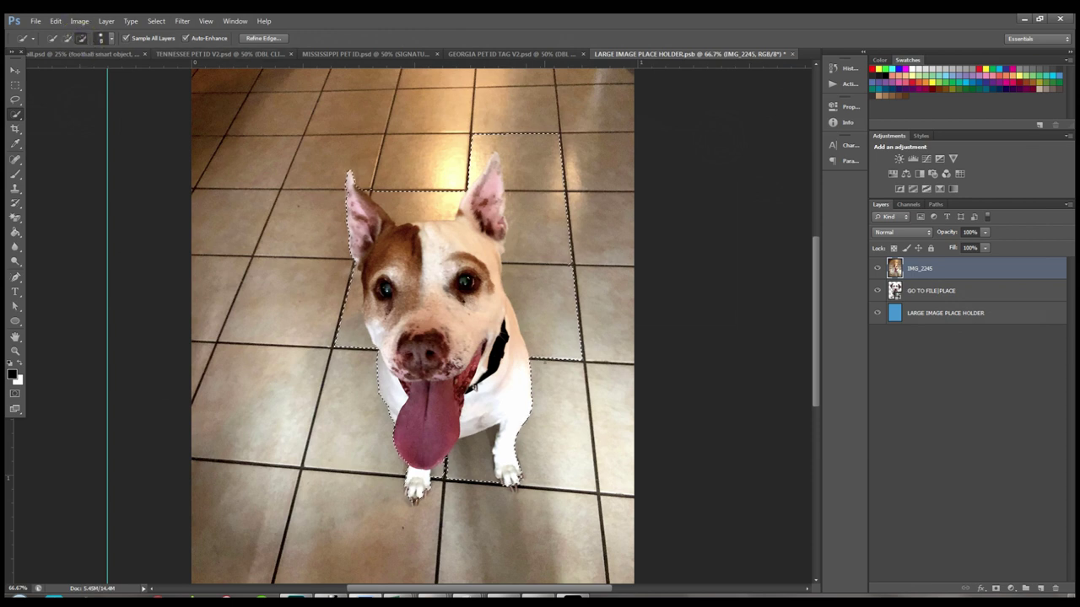
{"action": "left_click", "coordinate": [545, 361]}
{"action": "left_click", "coordinate": [527, 207]}
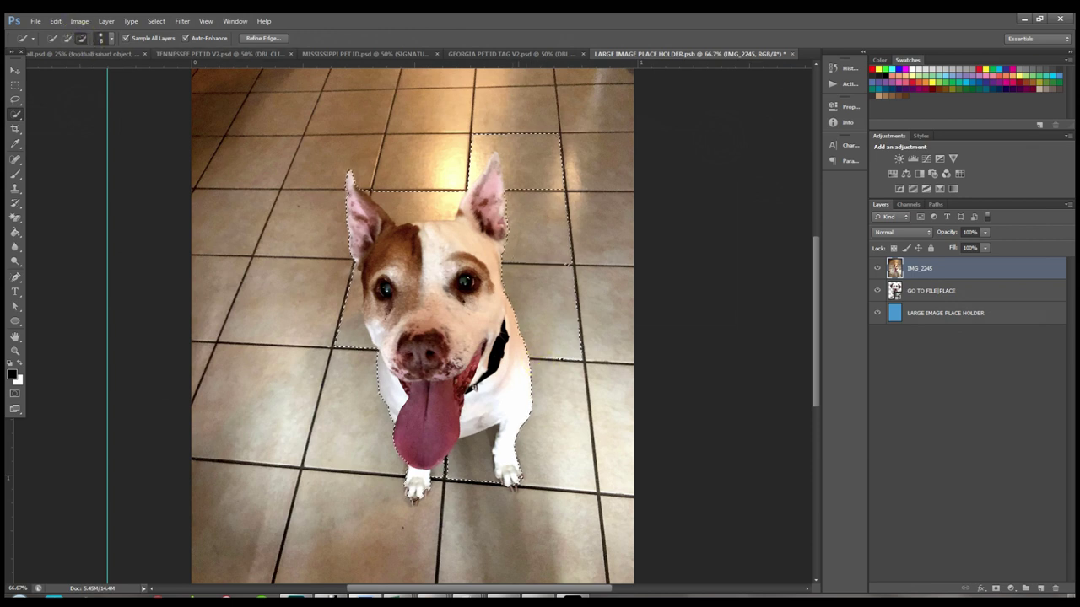
{"action": "left_click", "coordinate": [456, 207]}
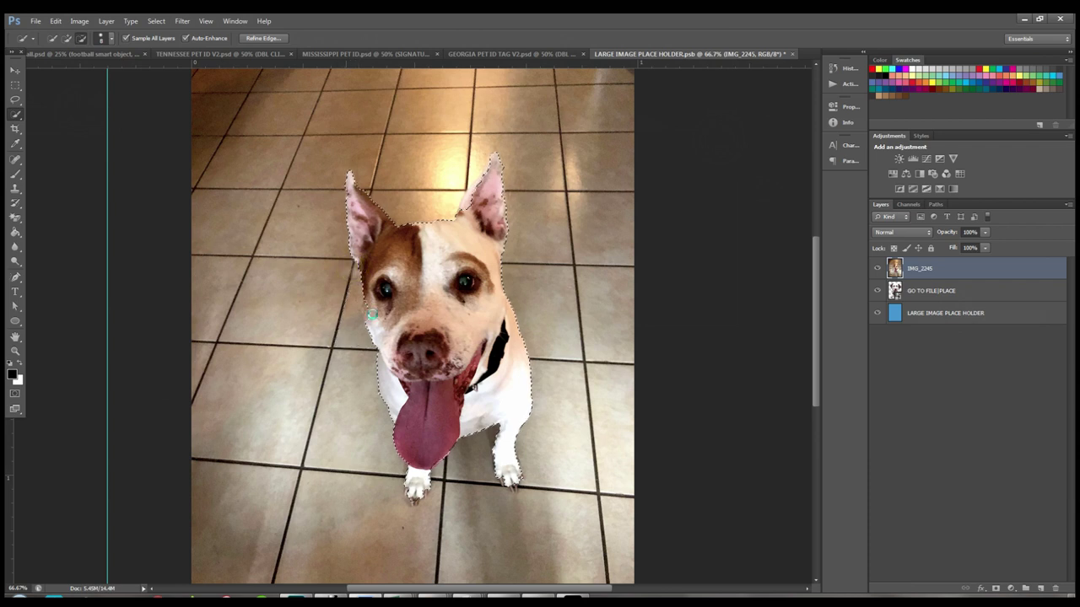
- Add the floor tile beside the dog's brown-side ear to the selection and subtract it again
{"action": "left_click", "coordinate": [68, 38]}
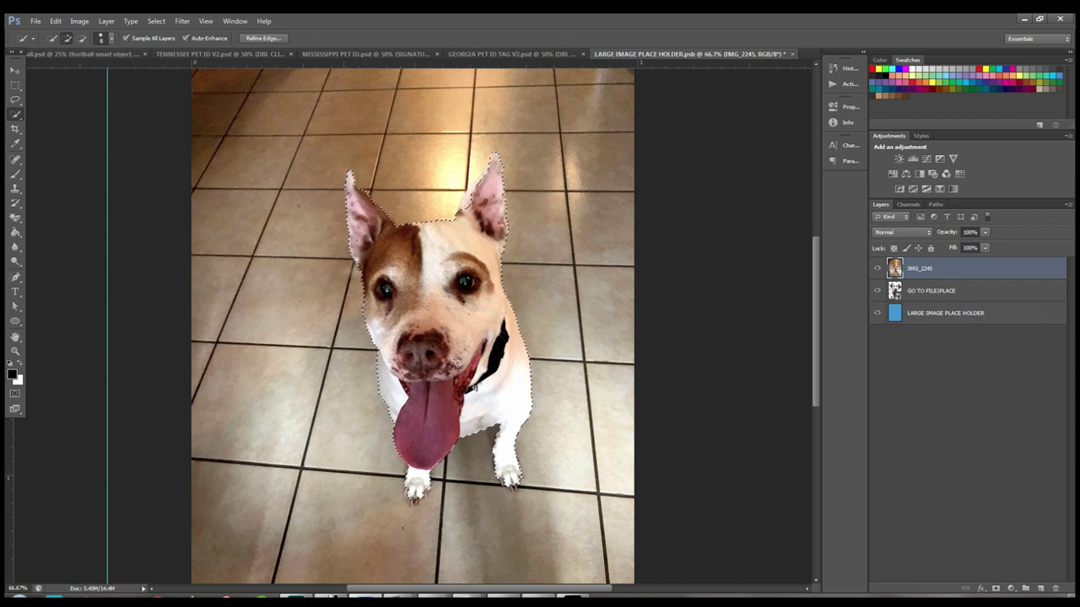
{"action": "left_click_drag", "start_coordinate": [346, 188], "coordinate": [269, 221]}
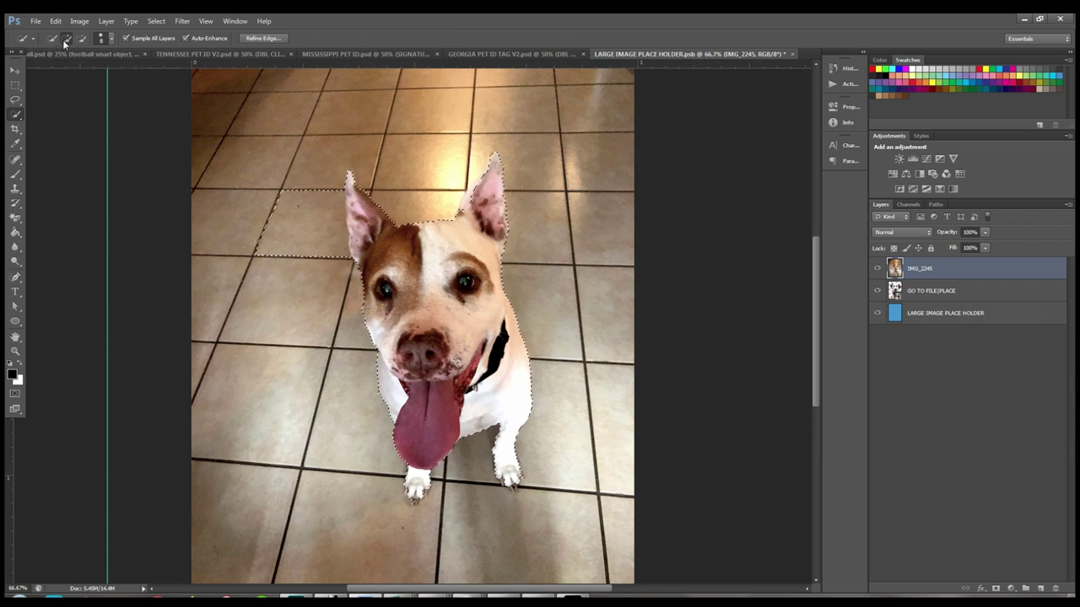
{"action": "left_click", "coordinate": [81, 38]}
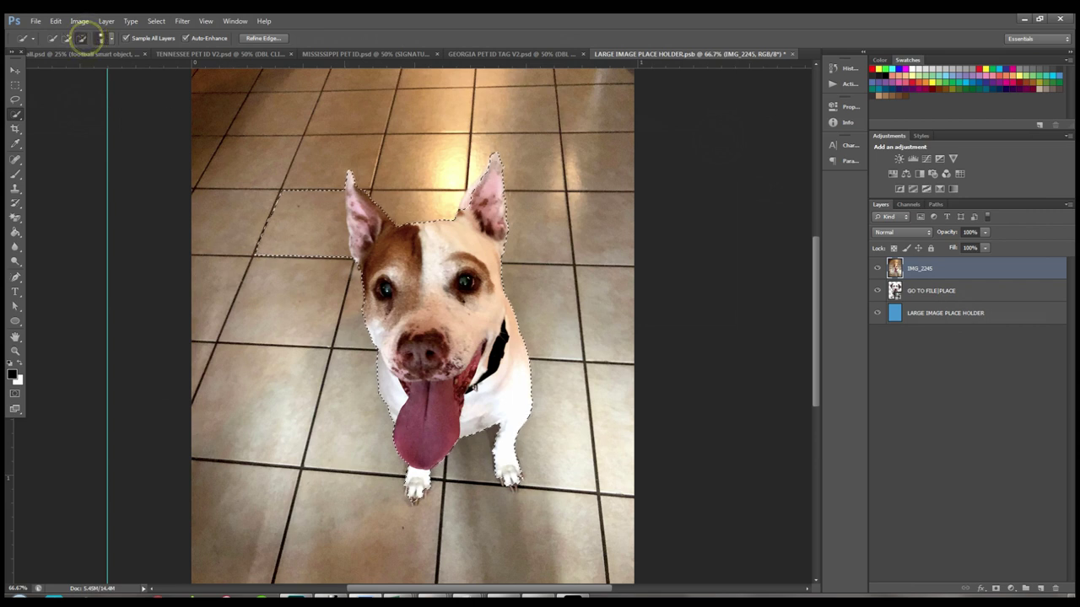
{"action": "left_click_drag", "start_coordinate": [332, 187], "coordinate": [263, 244]}
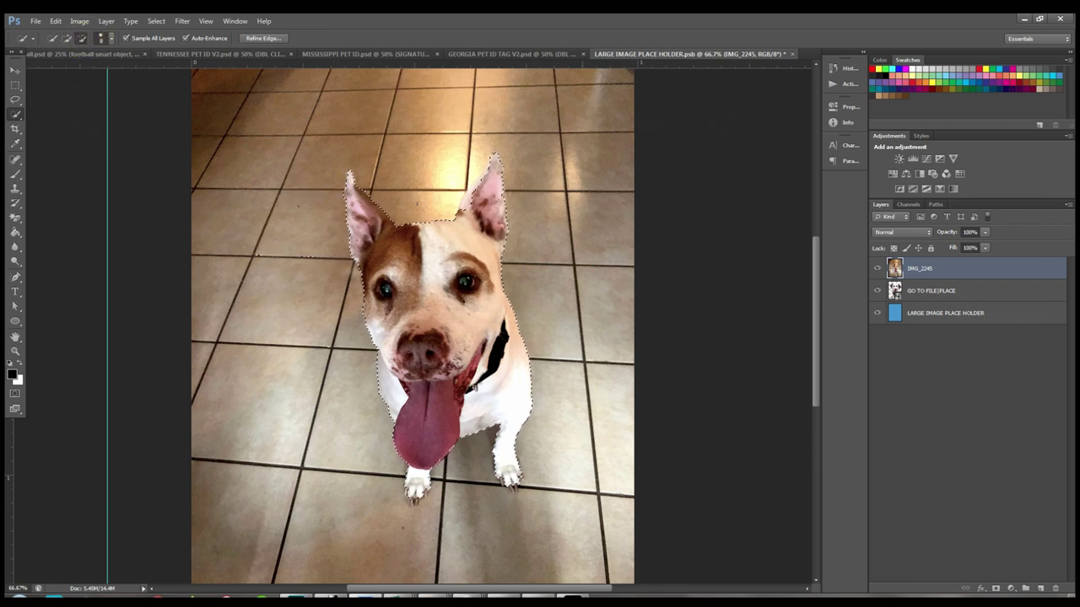
- Mask the IMG_2245 layer from the dog selection and hide the GO TO FILE|PLACE layer
{"action": "left_click", "coordinate": [66, 38]}
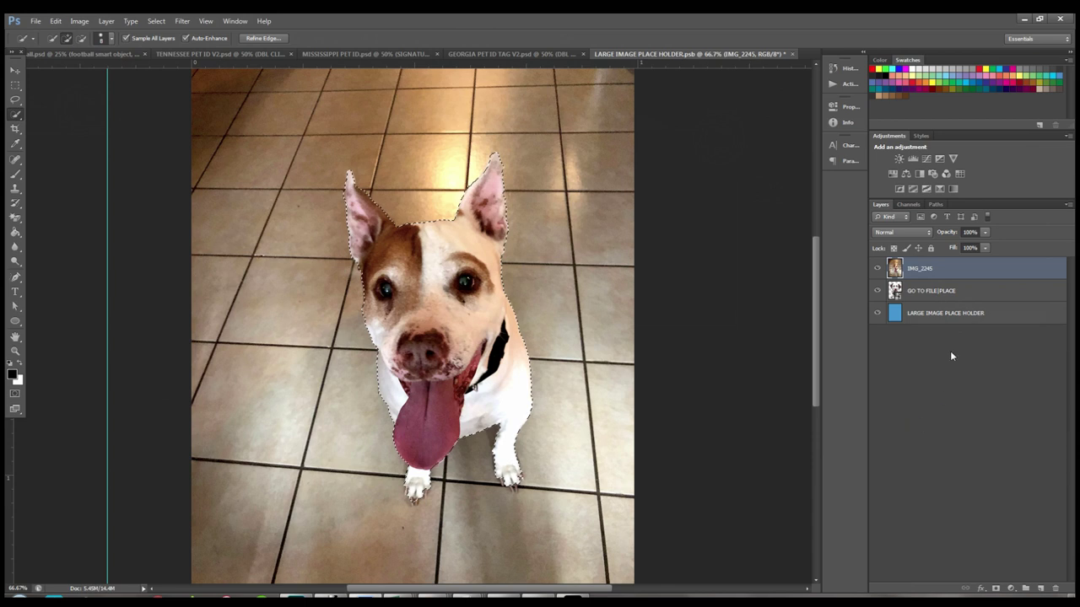
{"action": "left_click", "coordinate": [995, 590]}
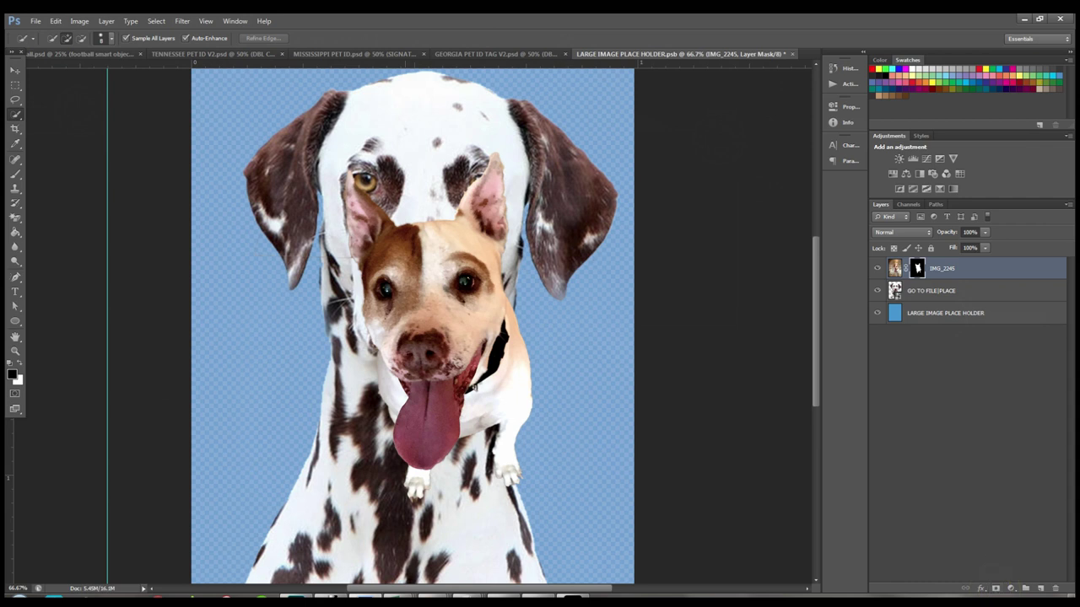
{"action": "left_click", "coordinate": [877, 291]}
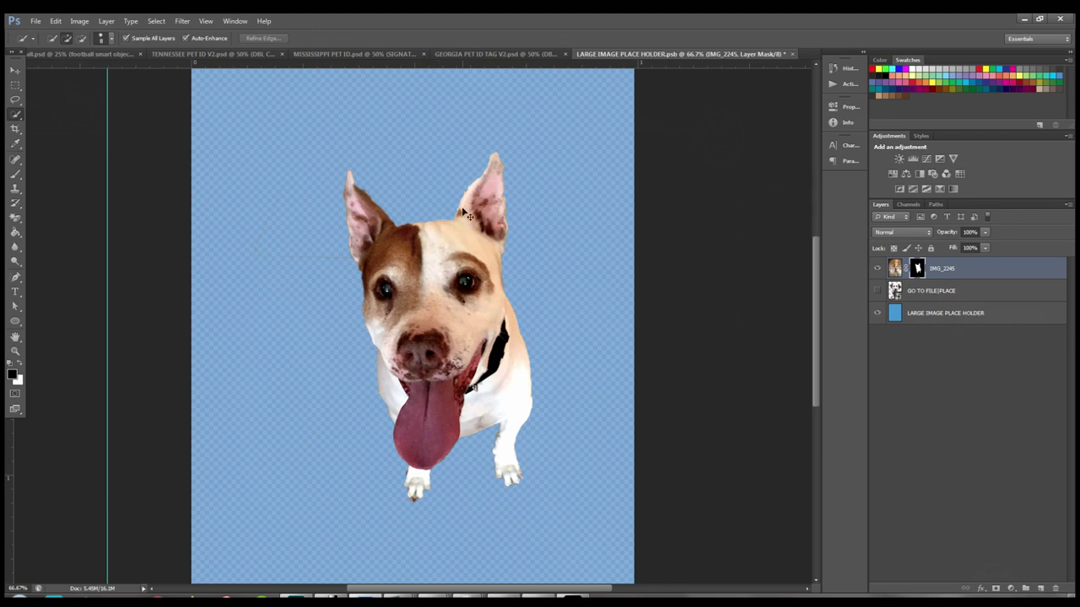
- Clean the layer mask along the white-side ear with the Brush tool, hiding fringe with black and restoring the ear's edge with white
{"action": "key", "text": "ctrl+plus"}
{"action": "key", "text": "ctrl+plus"}
{"action": "scroll", "coordinate": [691, 222], "scroll_direction": "up", "scroll_amount": 5}
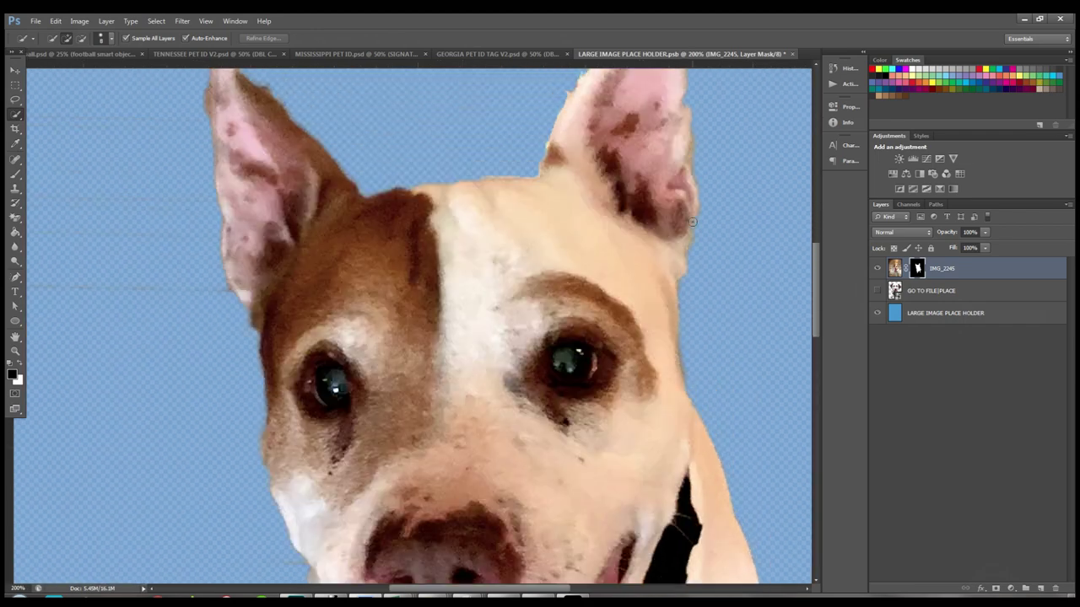
{"action": "left_click", "coordinate": [15, 173]}
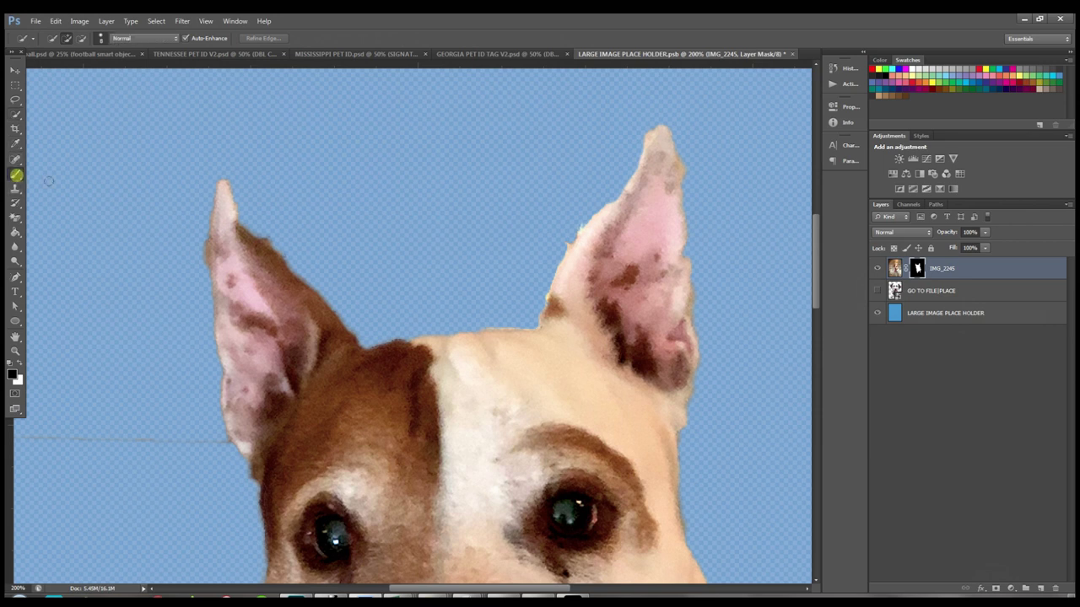
{"action": "left_click", "coordinate": [579, 213]}
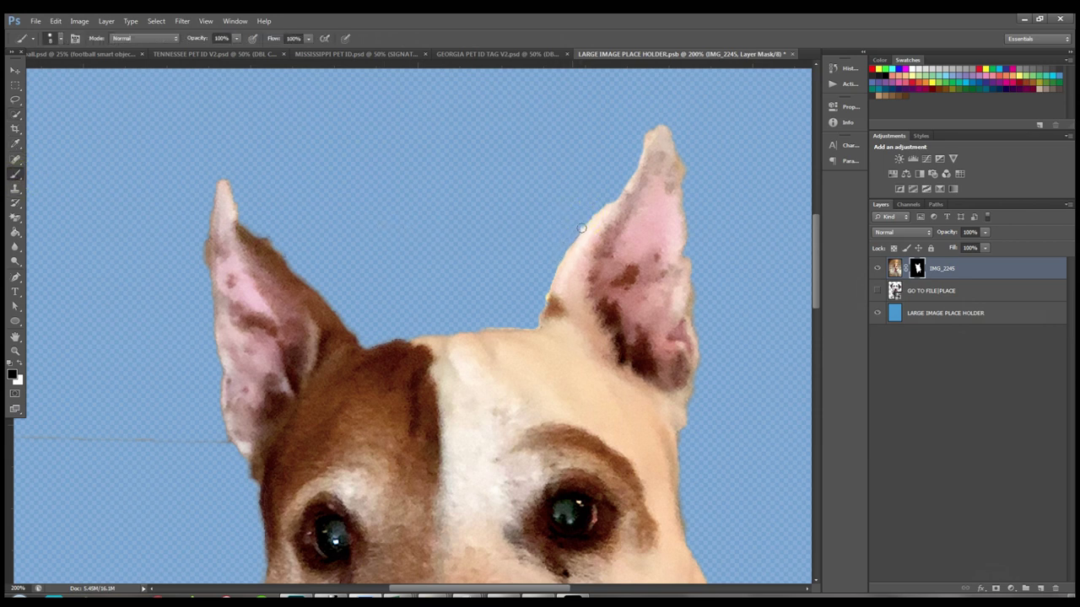
{"action": "left_click", "coordinate": [675, 129]}
{"action": "left_click", "coordinate": [19, 365]}
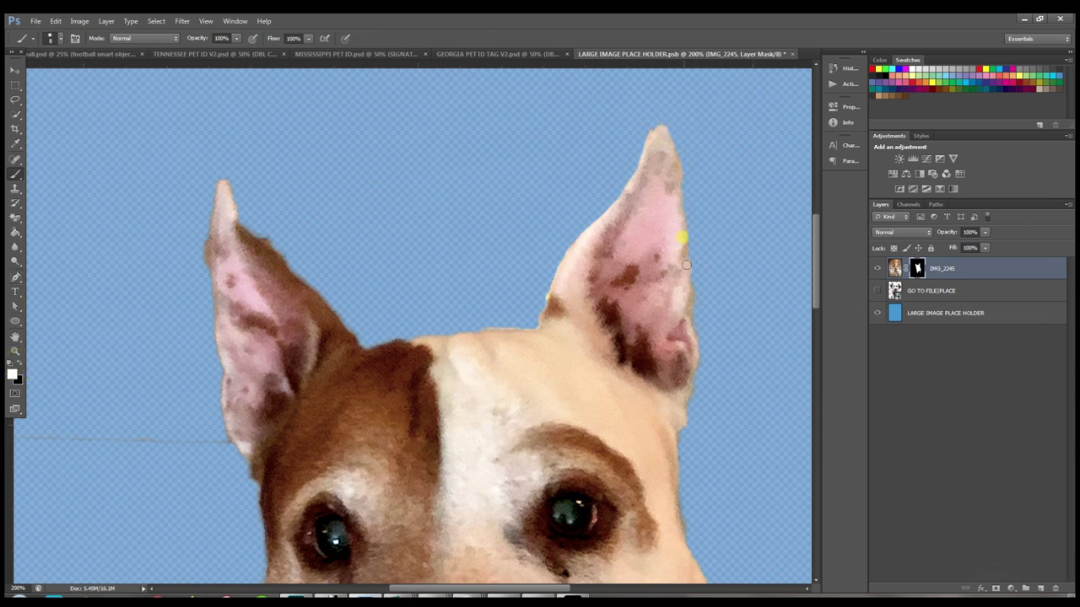
- Paint black on the mask along the brown-side ear and over the stray floor line beside the head
{"action": "left_click", "coordinate": [20, 365]}
{"action": "left_click", "coordinate": [259, 232]}
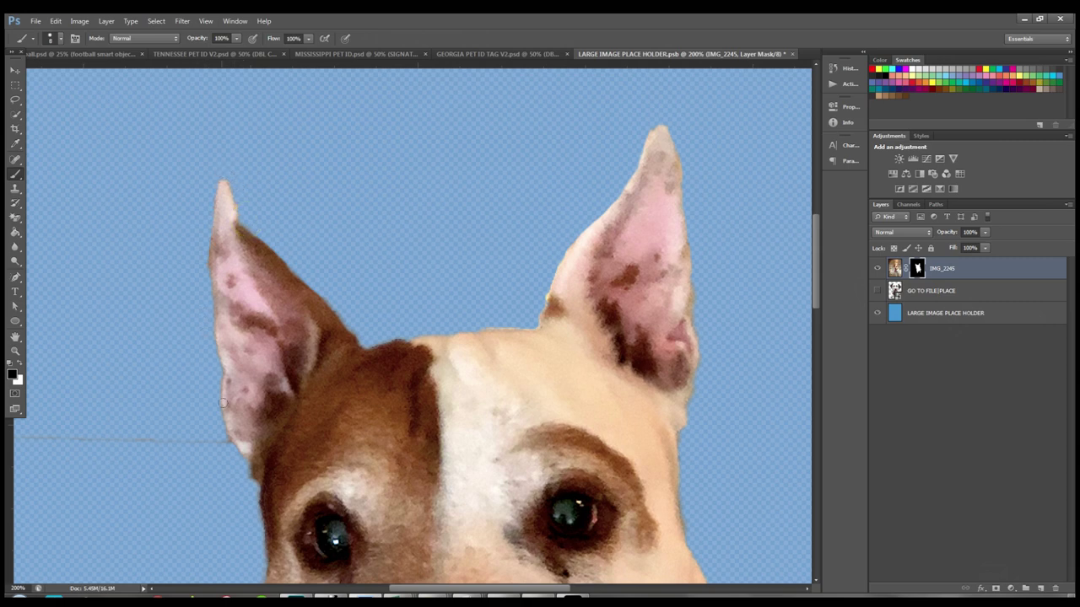
{"action": "scroll", "coordinate": [210, 367], "scroll_direction": "down", "scroll_amount": 2}
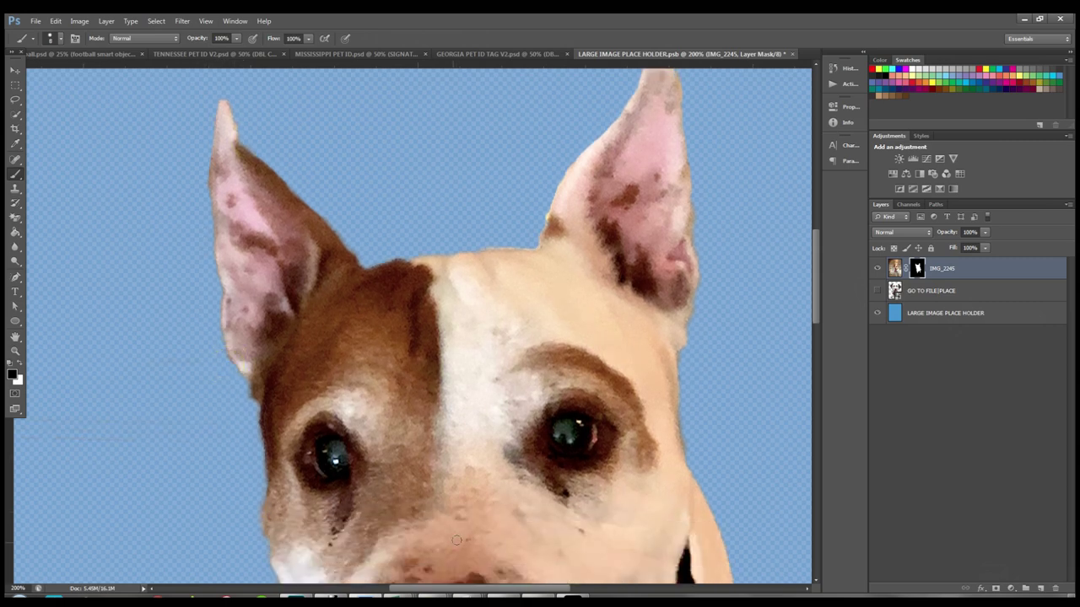
{"action": "key", "text": "ctrl+minus"}
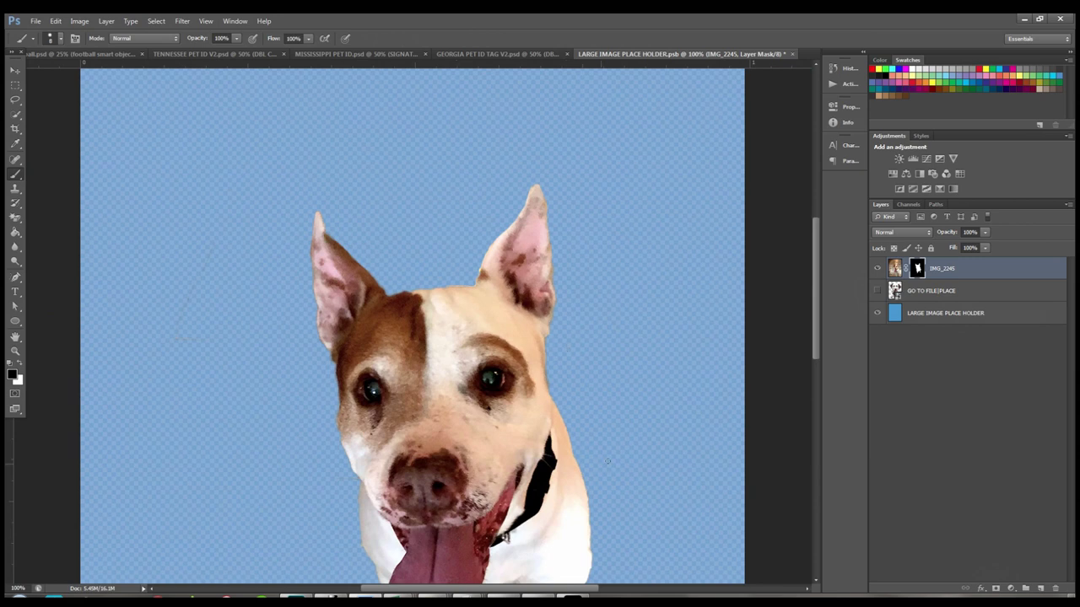
{"action": "left_click", "coordinate": [207, 250]}
{"action": "scroll", "coordinate": [582, 437], "scroll_direction": "down", "scroll_amount": 4}
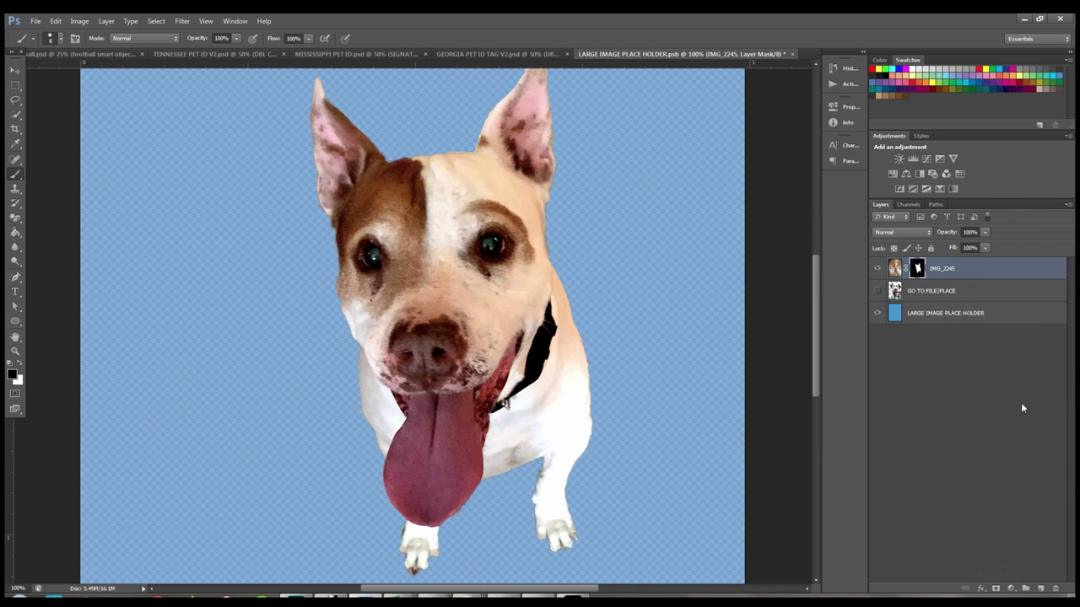
- Enlarge the masked dog to about 222%, rotate it about 7.5° clockwise and move it within the placeholder
{"action": "key", "text": "ctrl+minus"}
{"action": "key", "text": "ctrl+minus"}
{"action": "key", "text": "ctrl+minus"}
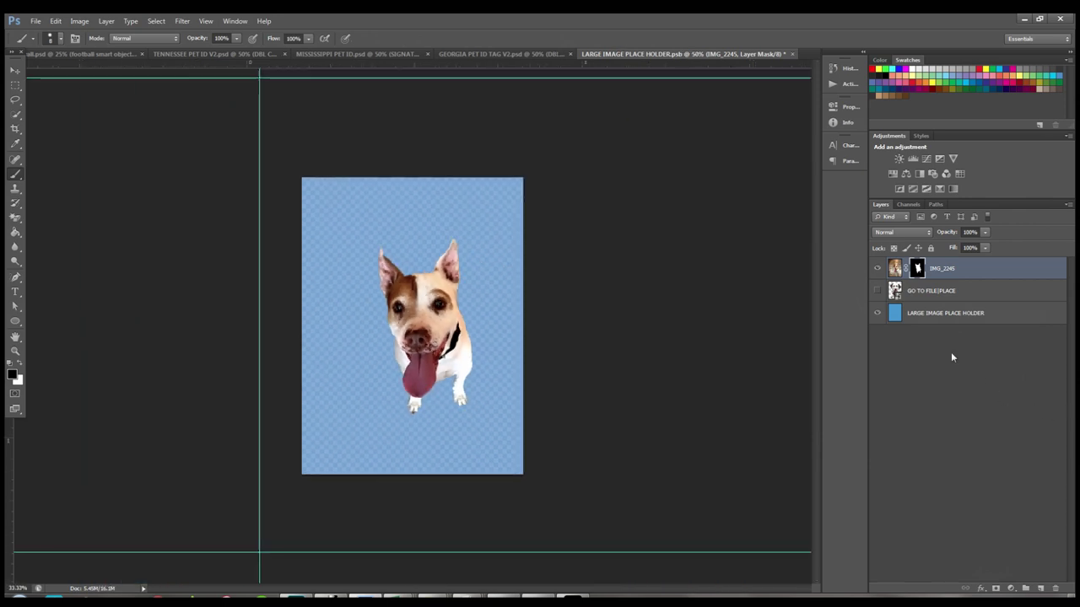
{"action": "key", "text": "ctrl+minus"}
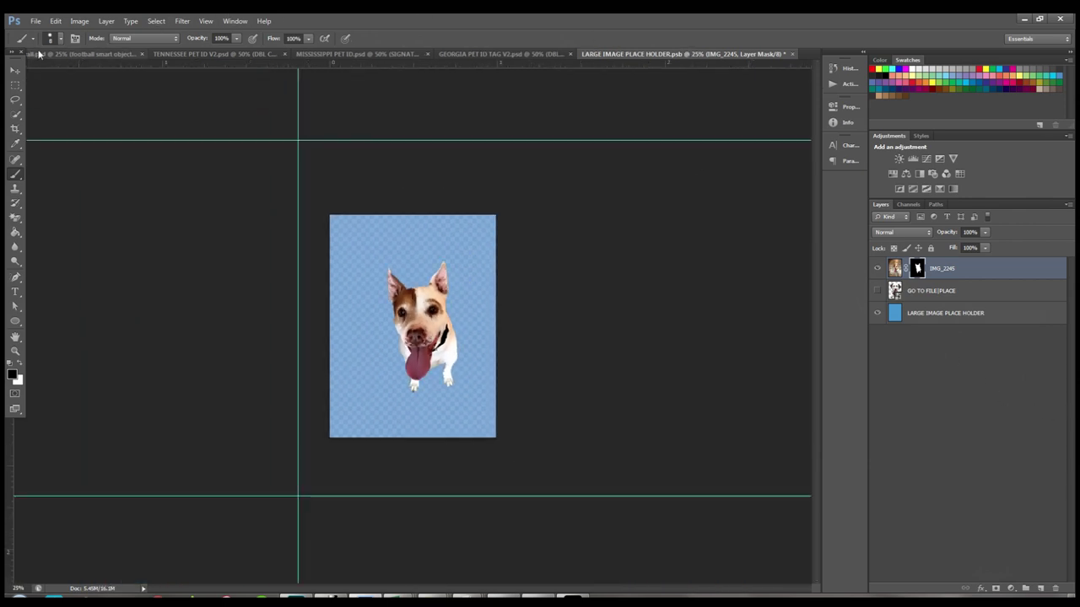
{"action": "left_click", "coordinate": [14, 72]}
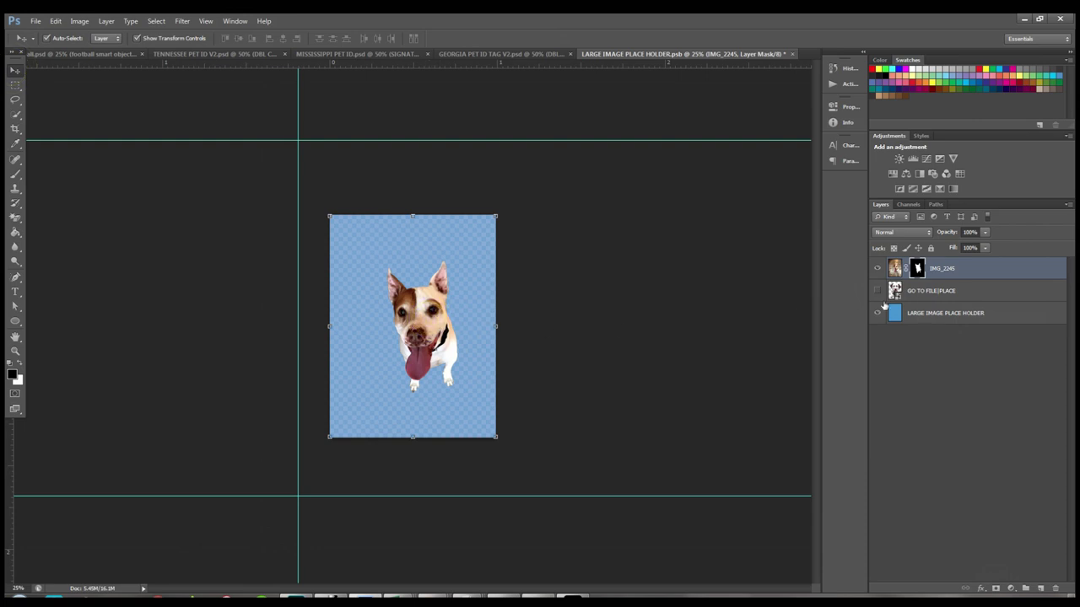
{"action": "left_click_drag", "start_coordinate": [496, 217], "coordinate": [538, 158]}
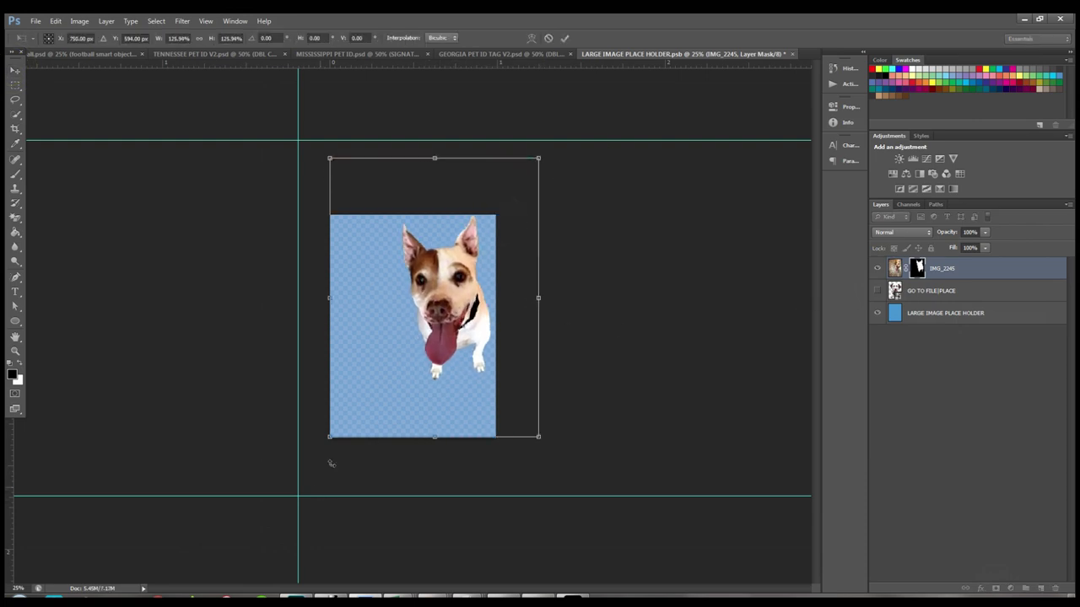
{"action": "left_click_drag", "start_coordinate": [330, 435], "coordinate": [238, 559]}
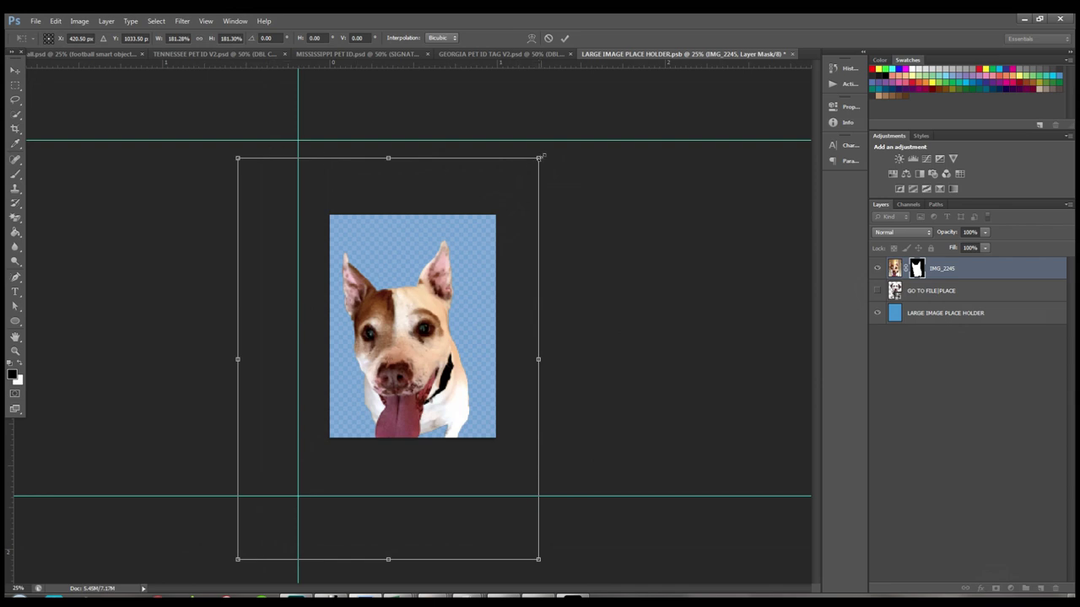
{"action": "left_click_drag", "start_coordinate": [540, 157], "coordinate": [617, 109]}
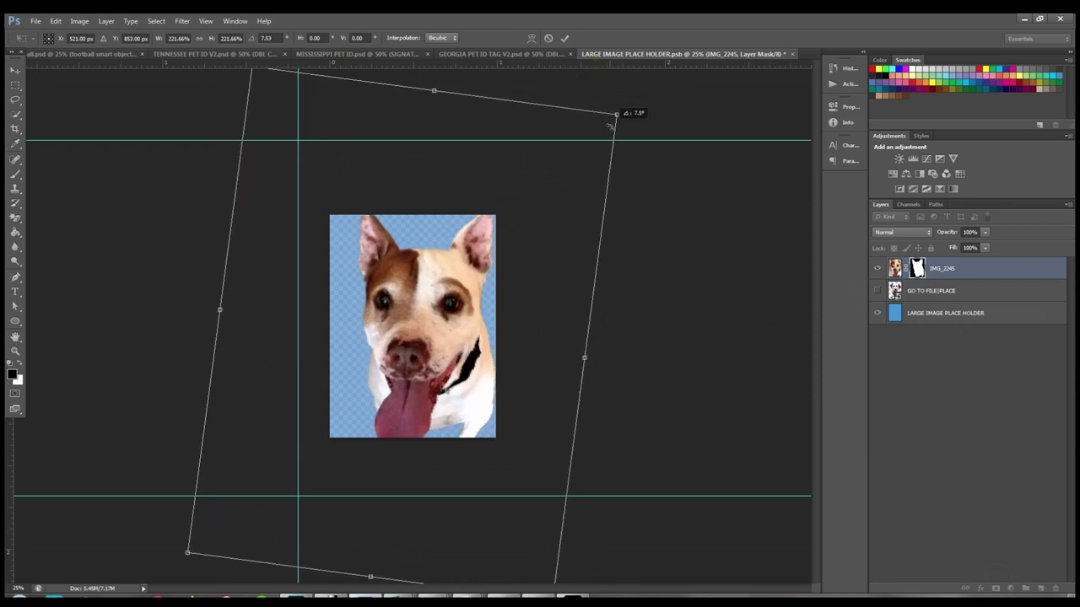
{"action": "left_click_drag", "start_coordinate": [443, 330], "coordinate": [437, 336]}
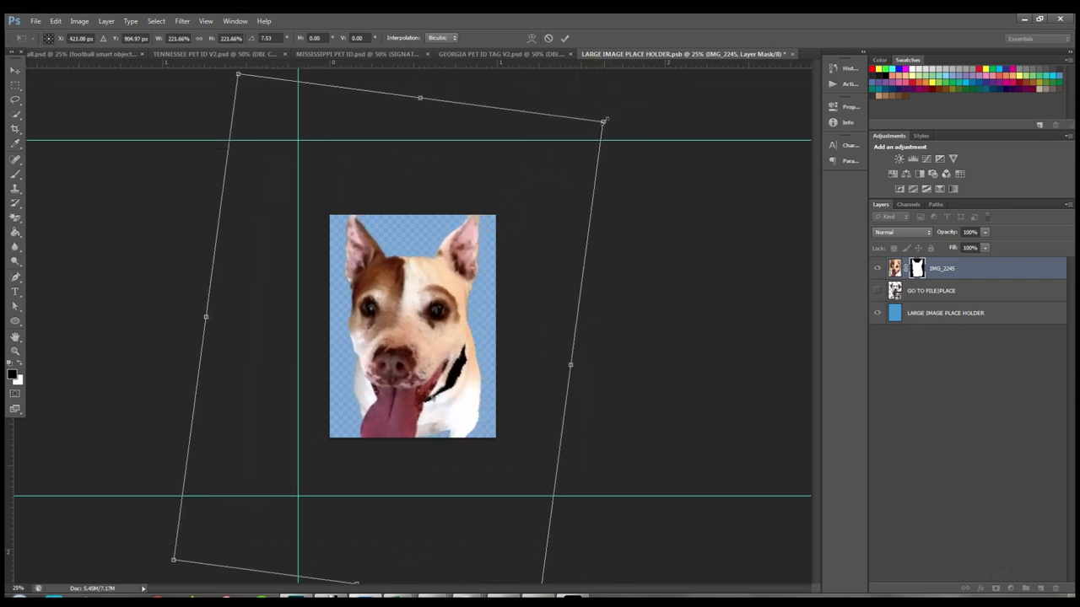
- Reduce the dog's scale to about 196% so both ears fit inside the placeholder, and apply the transform
{"action": "left_click_drag", "start_coordinate": [603, 121], "coordinate": [580, 146]}
{"action": "mouse_move", "coordinate": [400, 338]}
{"action": "left_mouse_down"}
{"action": "mouse_move", "coordinate": [420, 319]}
{"action": "mouse_move", "coordinate": [394, 325]}
{"action": "left_mouse_up"}
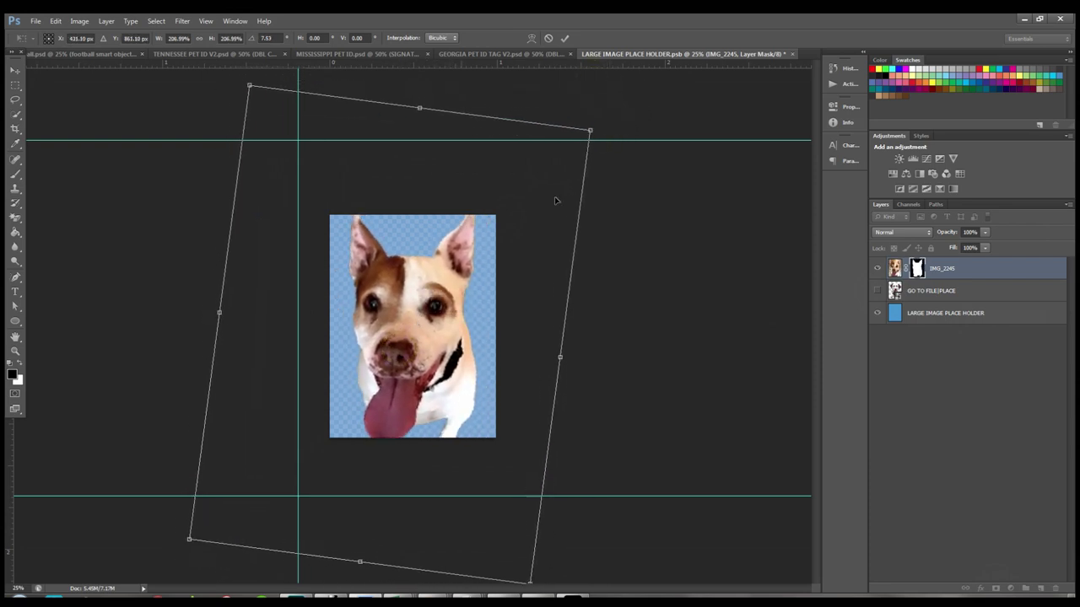
{"action": "left_click_drag", "start_coordinate": [586, 129], "coordinate": [566, 148]}
{"action": "left_click_drag", "start_coordinate": [417, 279], "coordinate": [426, 268]}
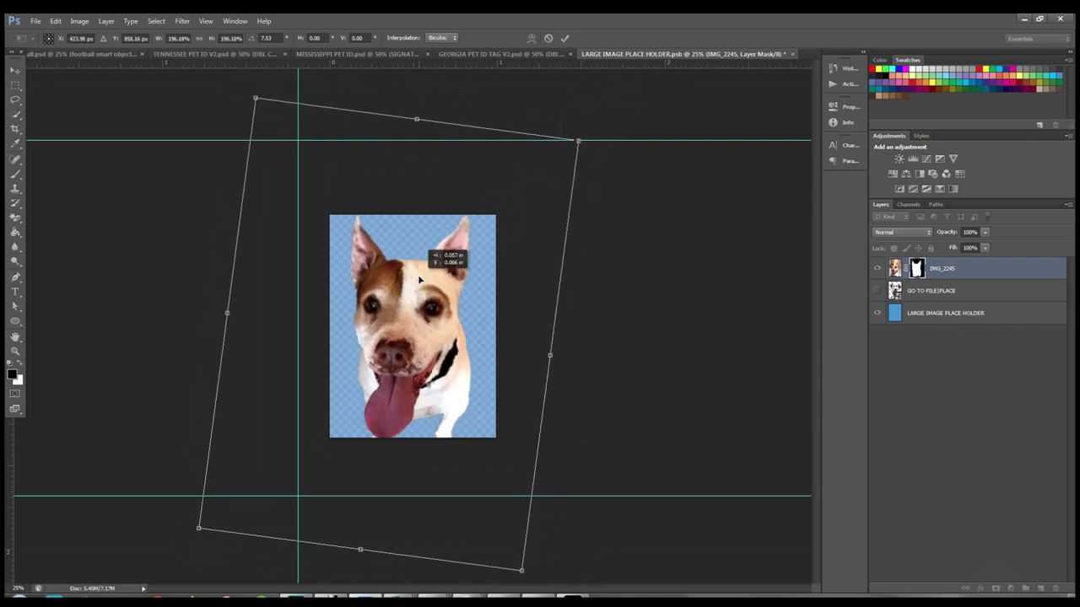
{"action": "key", "text": "Return"}
- Nudge the dog into its final position and close the LARGE IMAGE PLACE HOLDER file with its changes saved
{"action": "left_click_drag", "start_coordinate": [433, 292], "coordinate": [437, 295]}
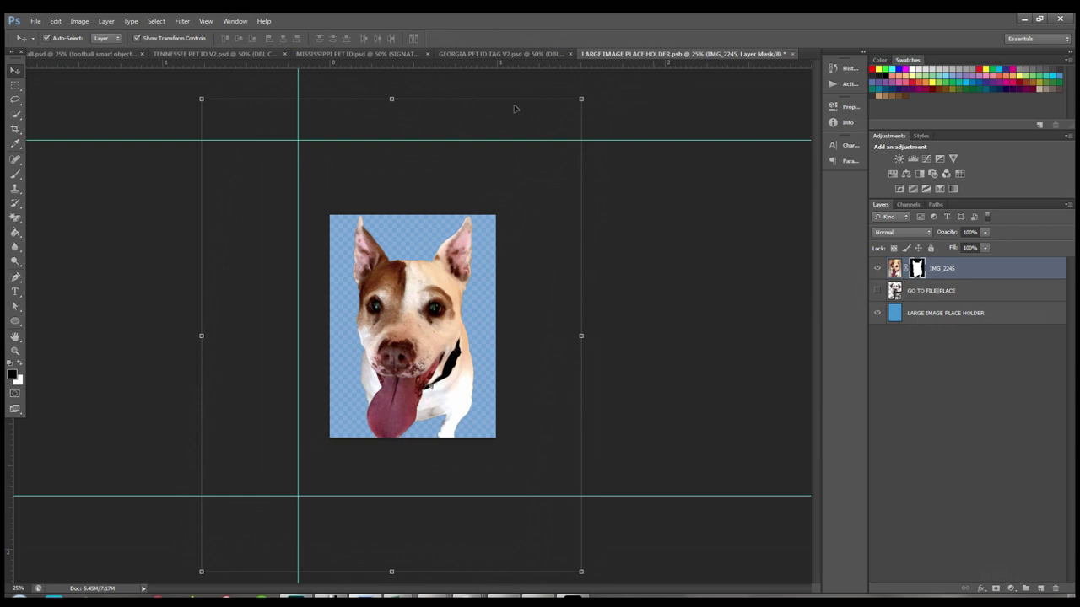
{"action": "left_click", "coordinate": [793, 54]}
{"action": "left_click", "coordinate": [485, 233]}
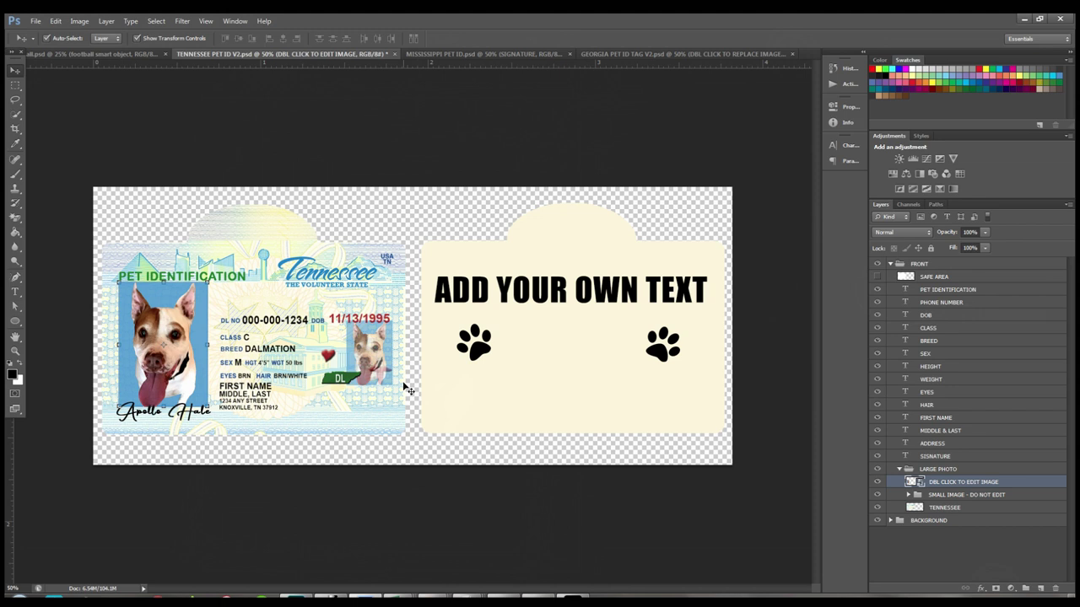
- Check the Tennessee pet ID's document size and resolution in the Image Size dialog
{"action": "left_click", "coordinate": [79, 20]}
{"action": "mouse_move", "coordinate": [84, 34]}
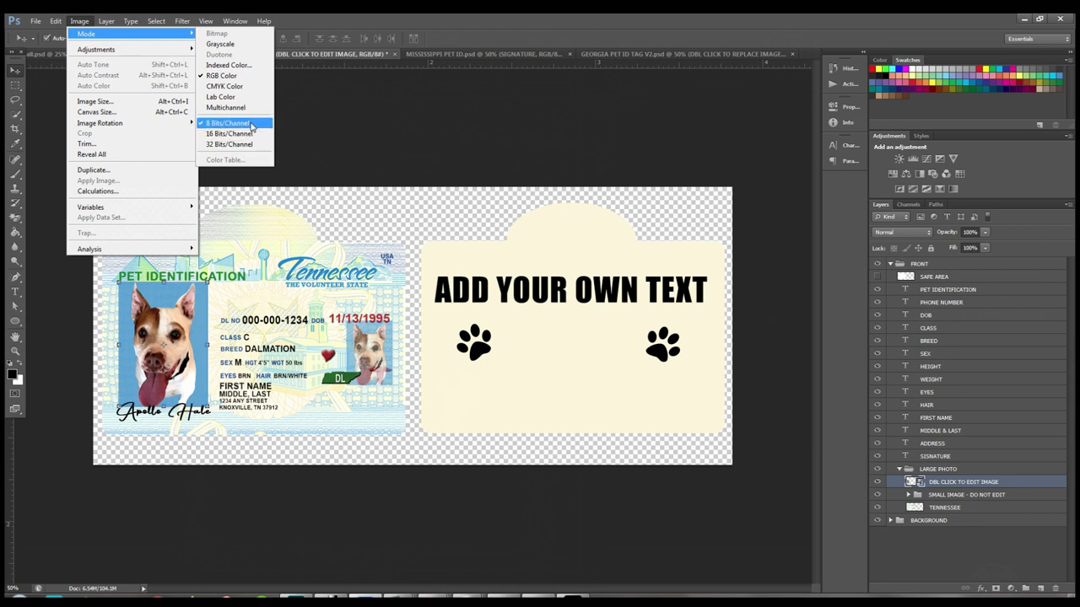
{"action": "left_click", "coordinate": [153, 23]}
{"action": "left_click", "coordinate": [80, 20]}
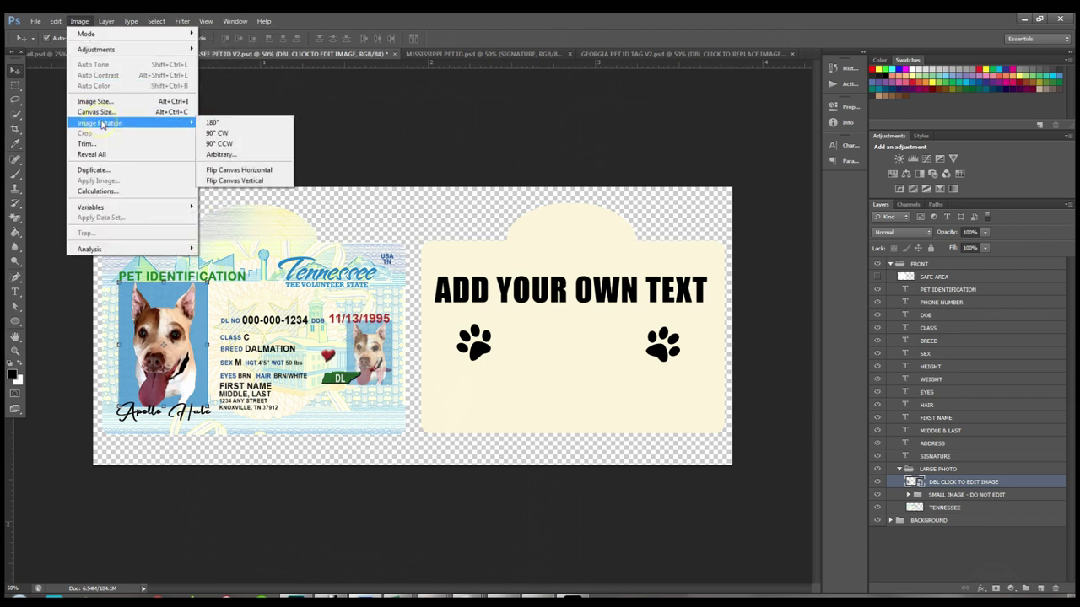
{"action": "left_click", "coordinate": [102, 102]}
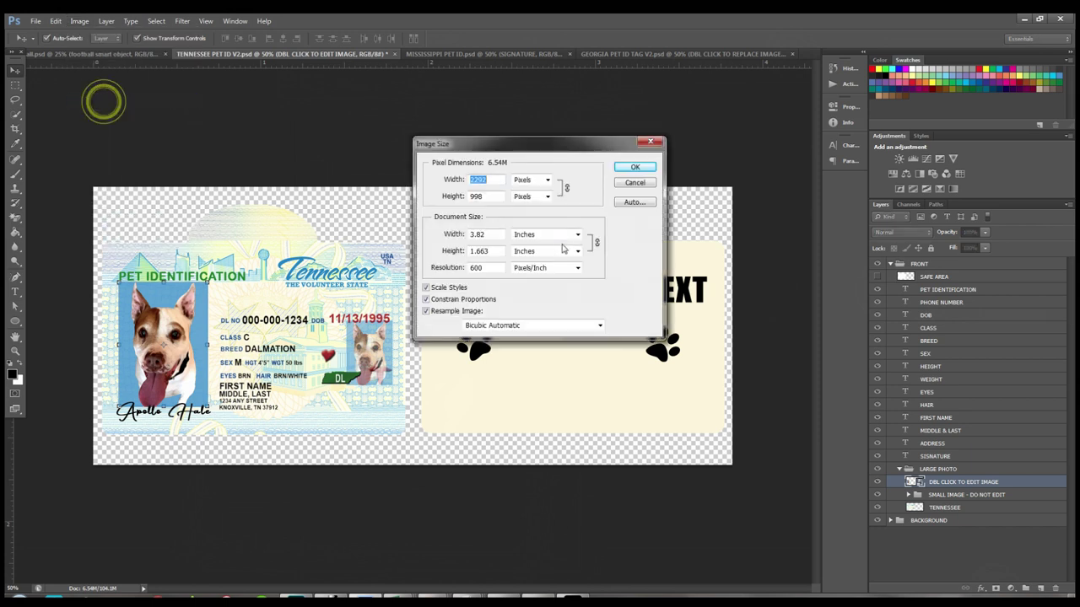
{"action": "left_click", "coordinate": [493, 268]}
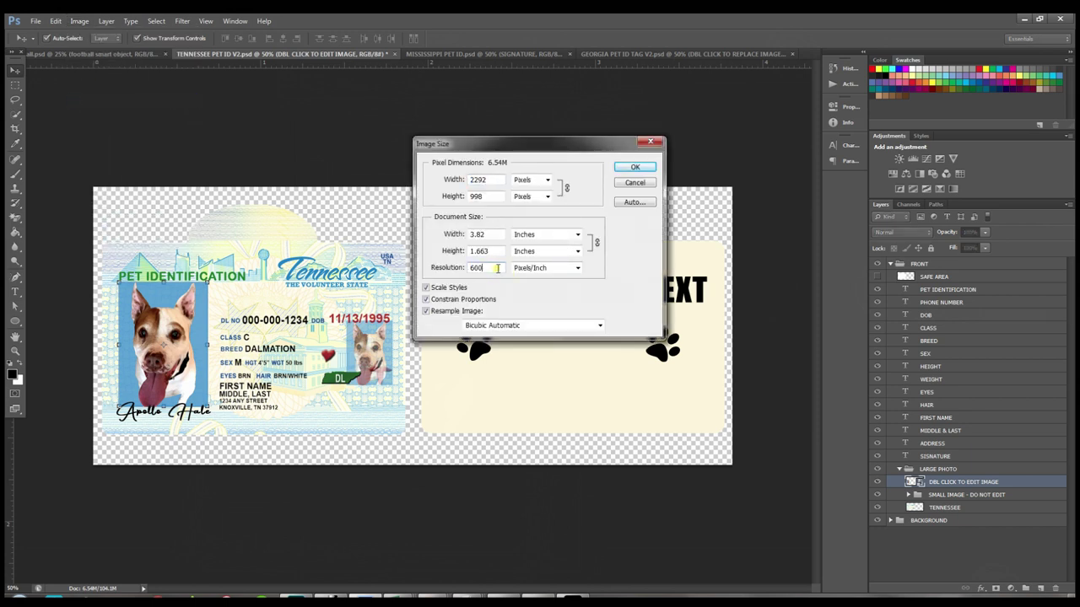
{"action": "left_click", "coordinate": [625, 167]}
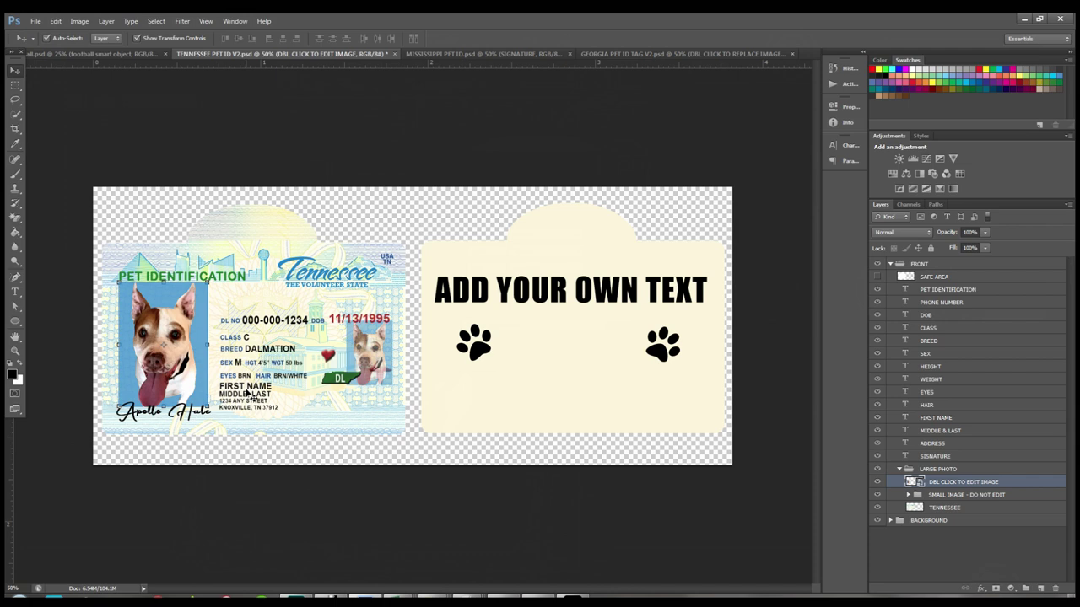
- Examine the Tennessee card's background artwork, lettering and dog photos up close
{"action": "scroll", "coordinate": [251, 397], "scroll_direction": "up", "scroll_amount": 2}
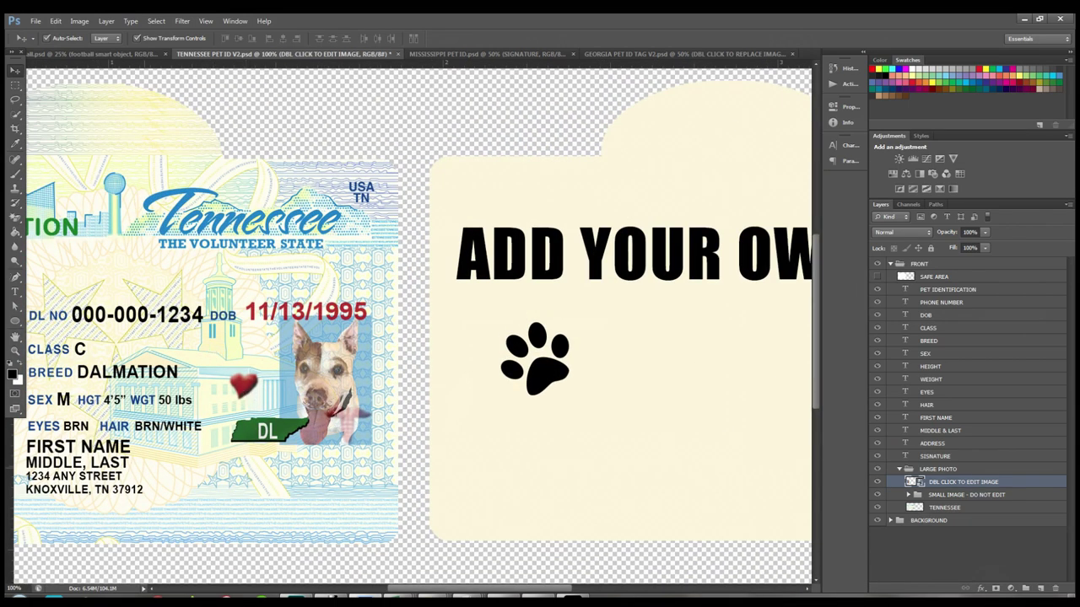
{"action": "mouse_move", "coordinate": [426, 588]}
{"action": "left_mouse_down"}
{"action": "mouse_move", "coordinate": [329, 593]}
{"action": "mouse_move", "coordinate": [350, 595]}
{"action": "left_mouse_up"}
{"action": "key", "text": "ctrl+plus"}
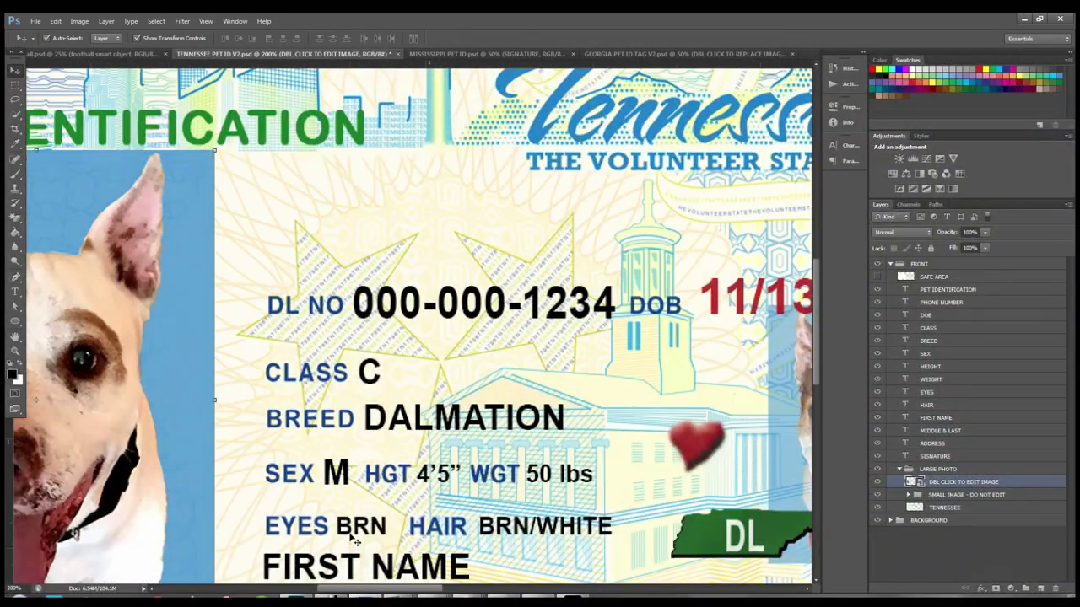
{"action": "scroll", "coordinate": [359, 540], "scroll_direction": "up", "scroll_amount": 6}
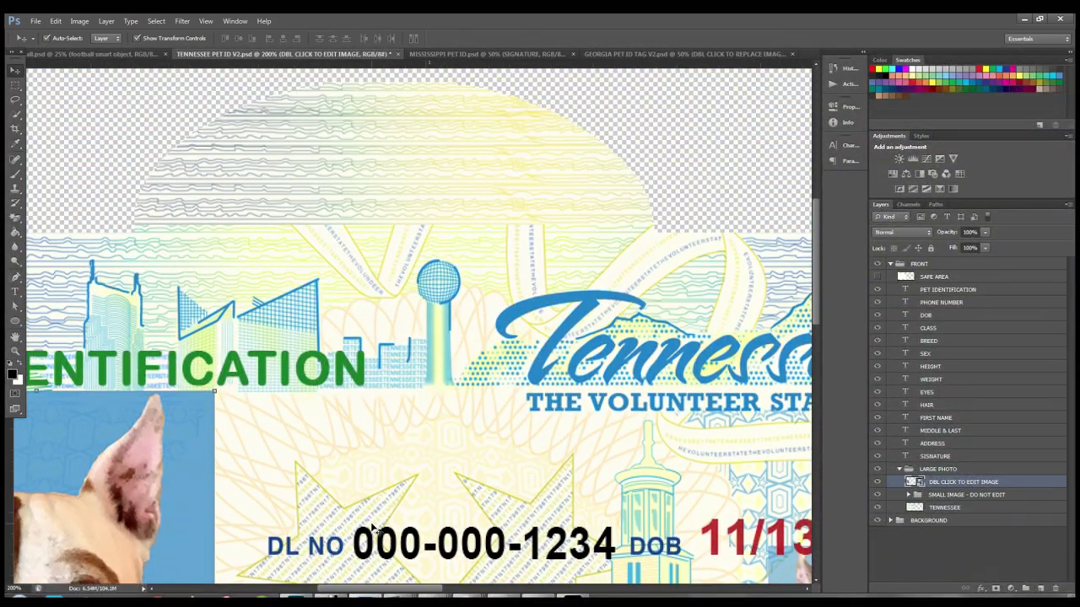
{"action": "scroll", "coordinate": [400, 498], "scroll_direction": "down", "scroll_amount": 1}
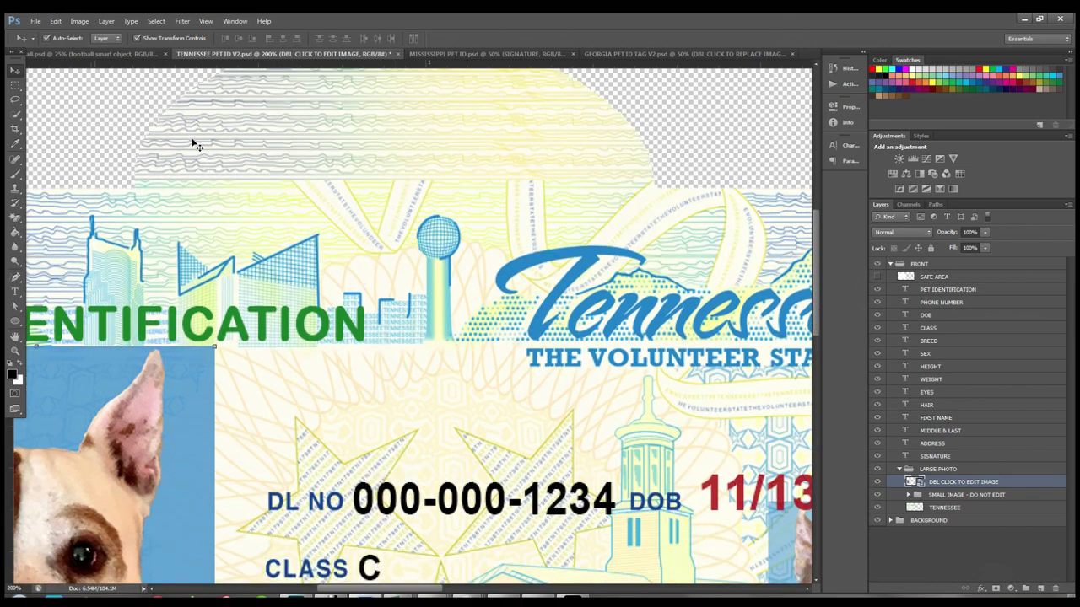
{"action": "scroll", "coordinate": [339, 141], "scroll_direction": "up", "scroll_amount": 1}
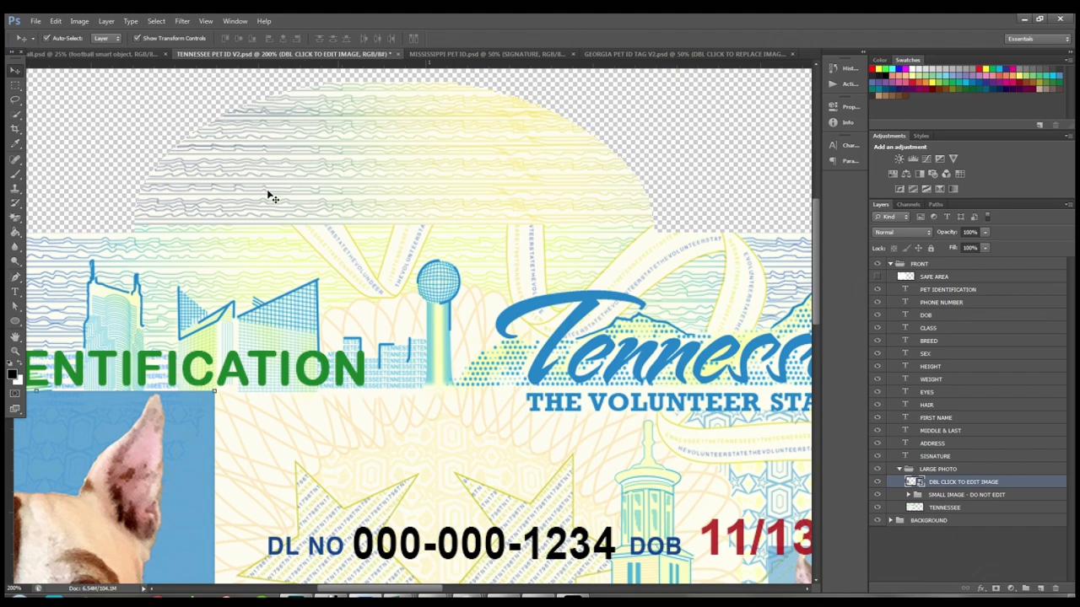
{"action": "scroll", "coordinate": [424, 321], "scroll_direction": "down", "scroll_amount": 3}
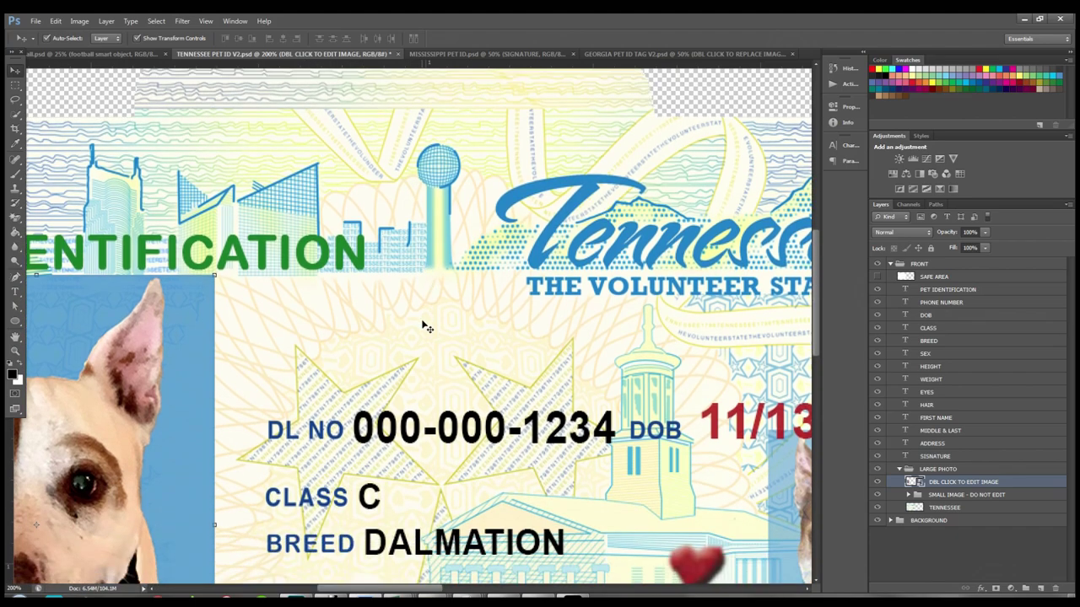
{"action": "scroll", "coordinate": [427, 327], "scroll_direction": "down", "scroll_amount": 5}
{"action": "scroll", "coordinate": [427, 329], "scroll_direction": "down", "scroll_amount": 1}
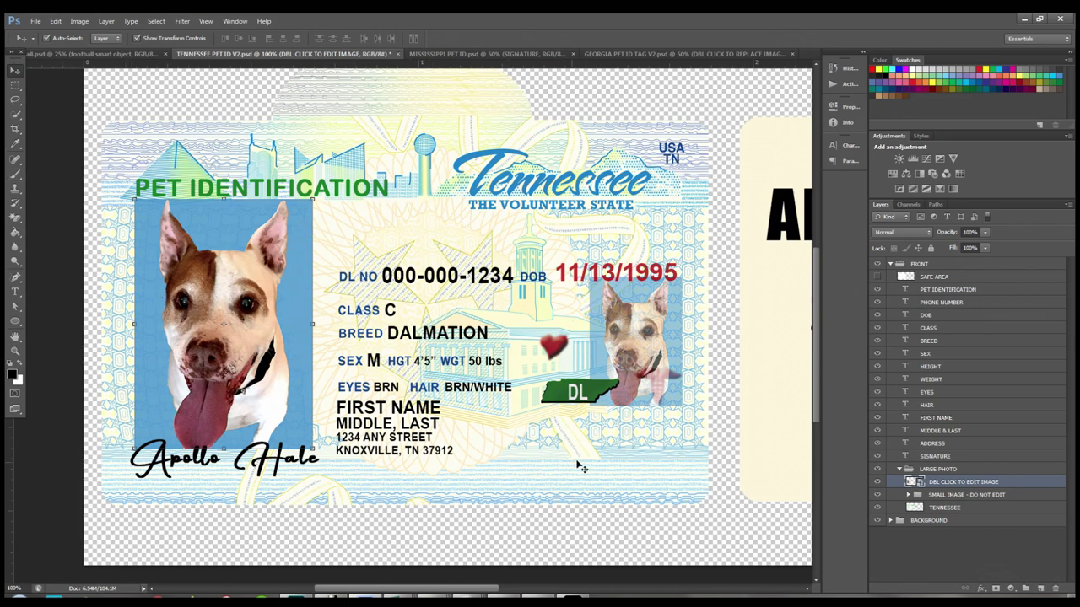
{"action": "scroll", "coordinate": [629, 468], "scroll_direction": "up", "scroll_amount": 3}
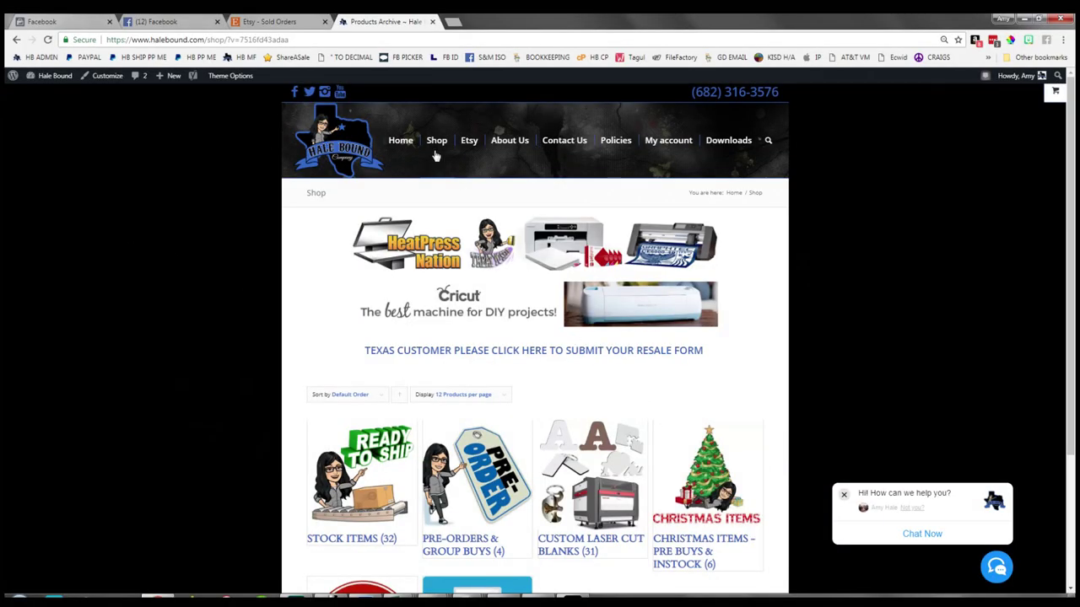
- Open the Sublimation Dbl Sided MDF Pet ID Tag product from Custom Laser Cut Blanks, Pet Tags category, and view its details and description
{"action": "scroll", "coordinate": [699, 494], "scroll_direction": "down", "scroll_amount": 1}
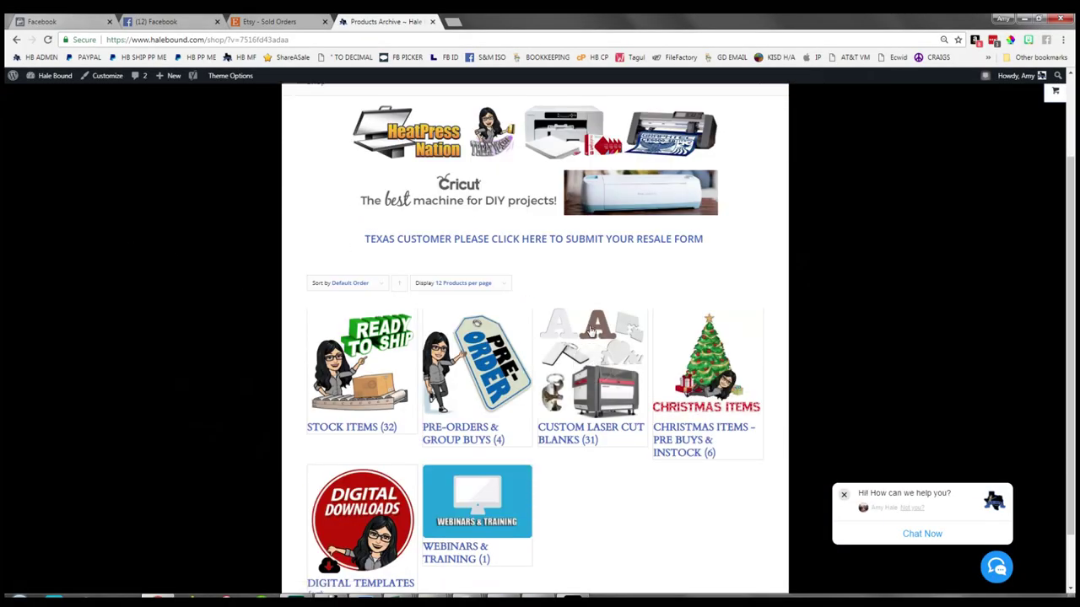
{"action": "left_click", "coordinate": [591, 331]}
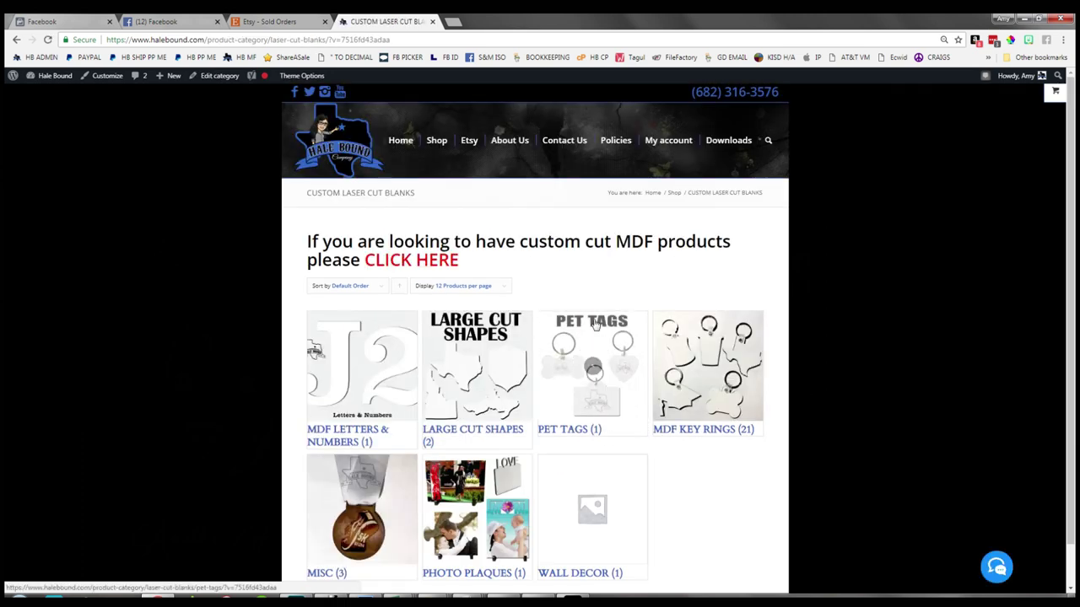
{"action": "left_click", "coordinate": [595, 376]}
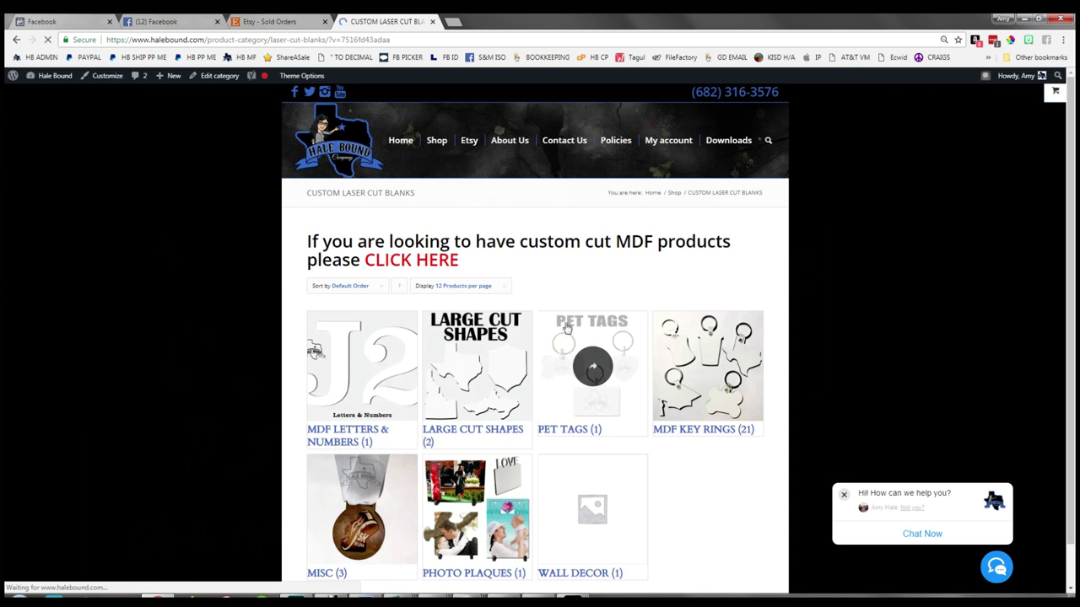
{"action": "left_click", "coordinate": [380, 311]}
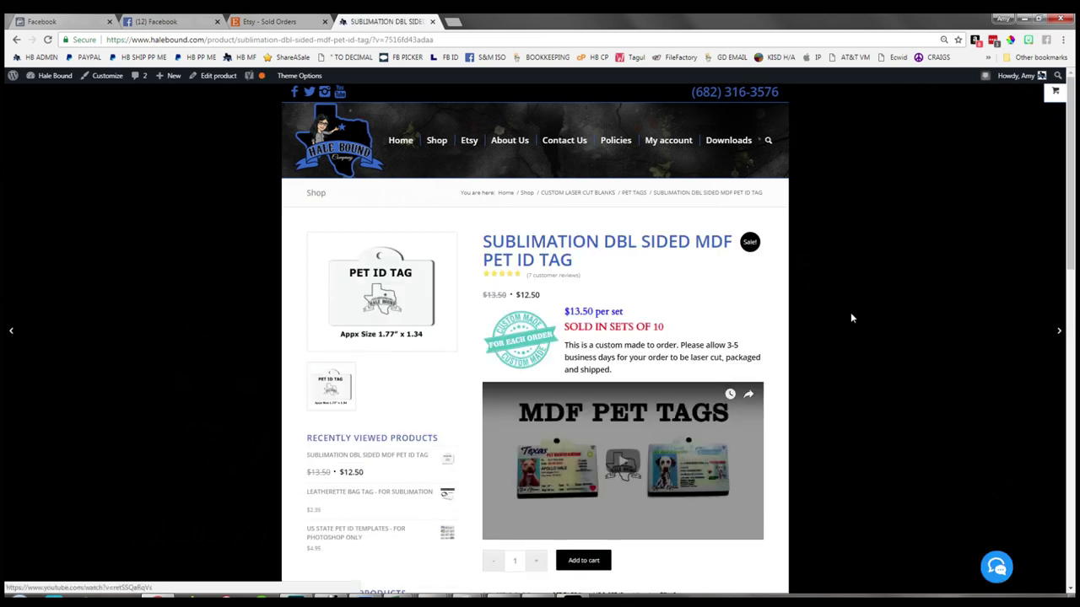
{"action": "scroll", "coordinate": [614, 368], "scroll_direction": "down", "scroll_amount": 1}
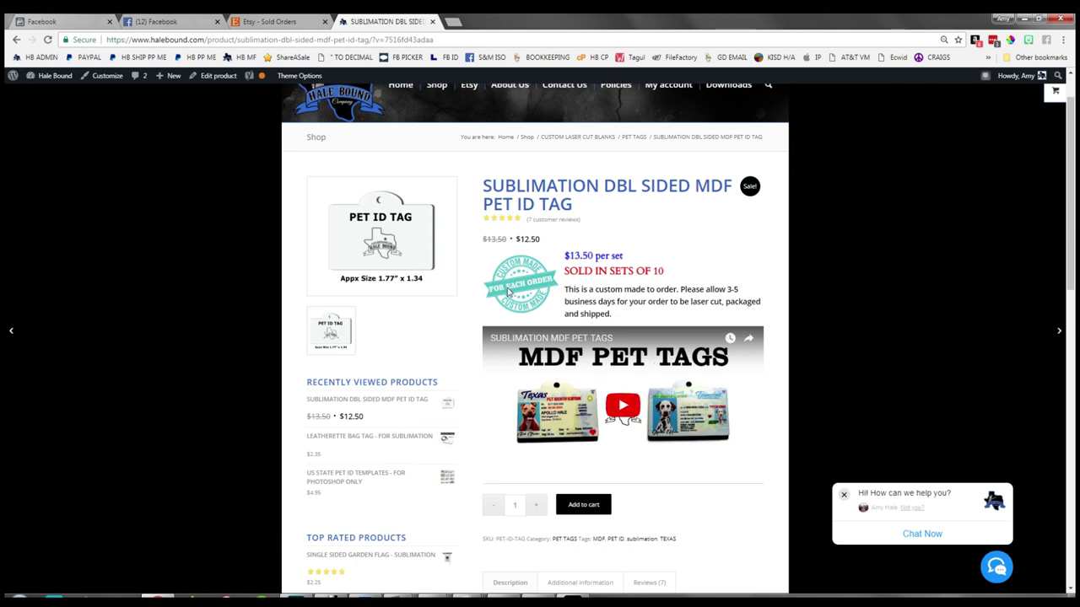
{"action": "scroll", "coordinate": [622, 356], "scroll_direction": "down", "scroll_amount": 3}
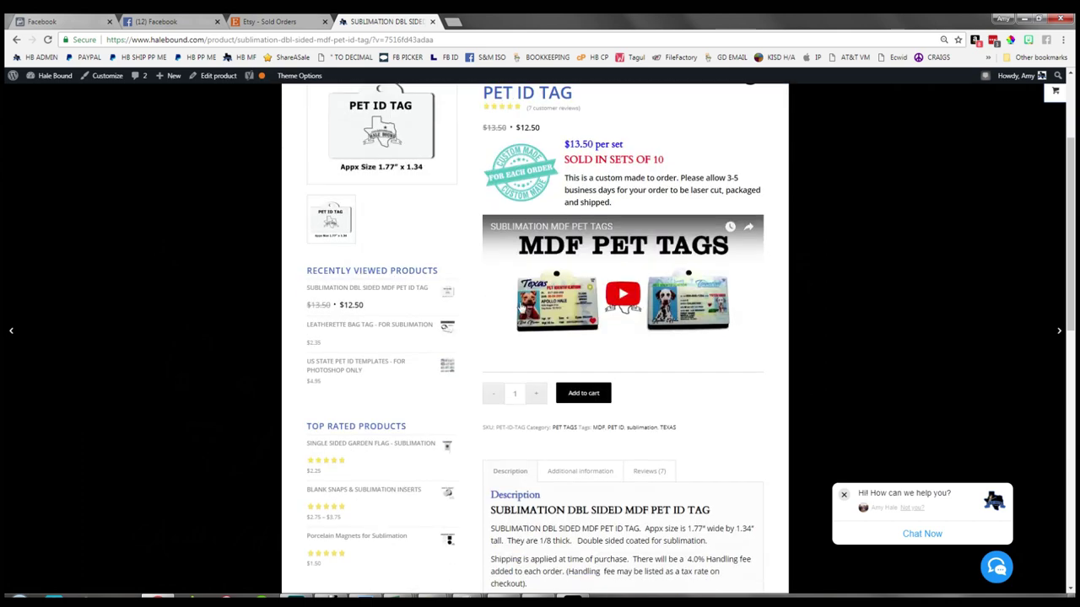